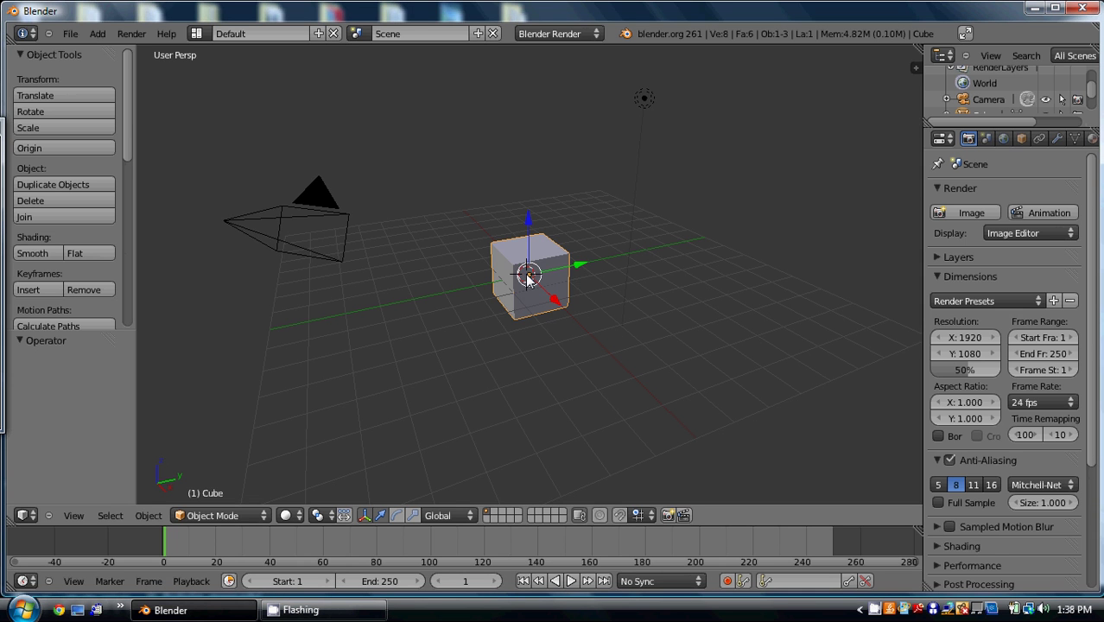
- Delete the default cube, add a 32-segment UV sphere, and shade it smooth in right view
{"action": "key", "text": "x"}
{"action": "left_click", "coordinate": [499, 275]}
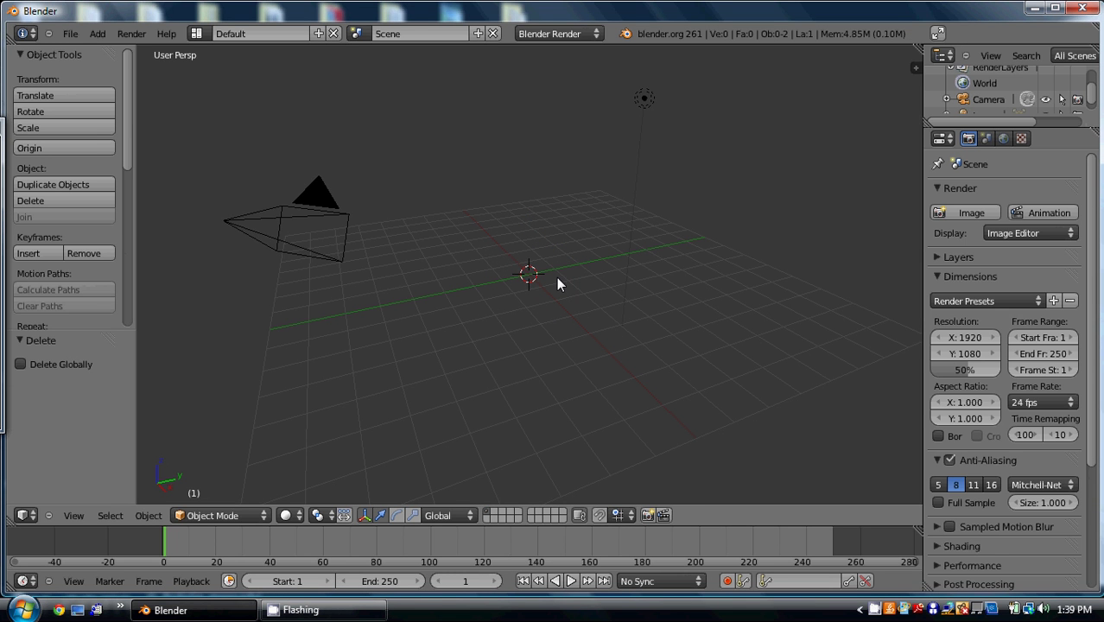
{"action": "key", "text": "shift+a"}
{"action": "mouse_move", "coordinate": [560, 279]}
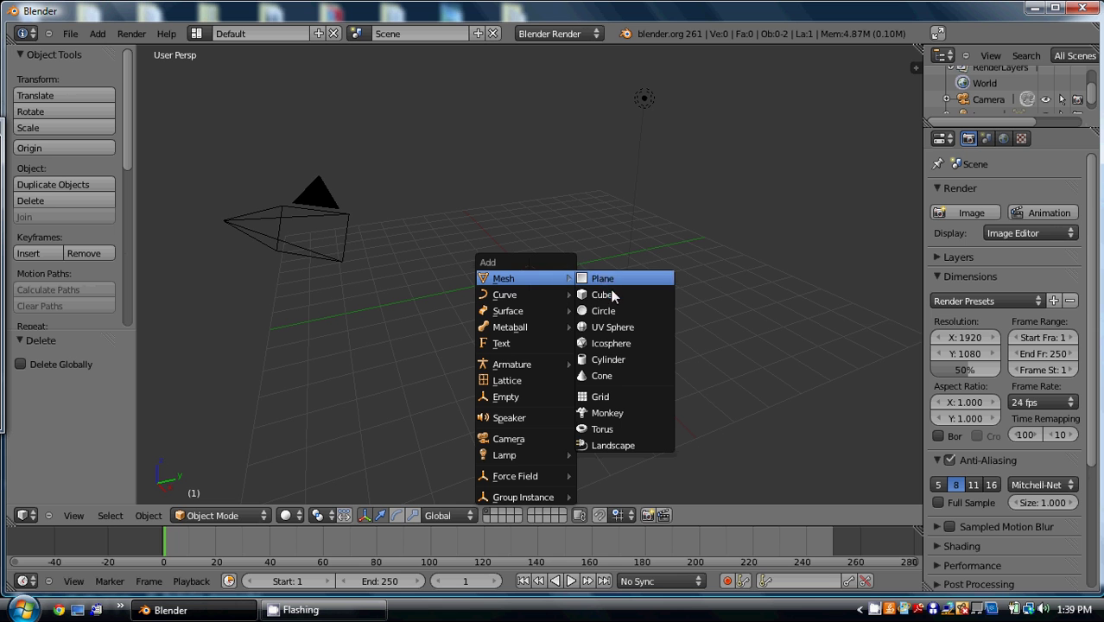
{"action": "left_click", "coordinate": [630, 332]}
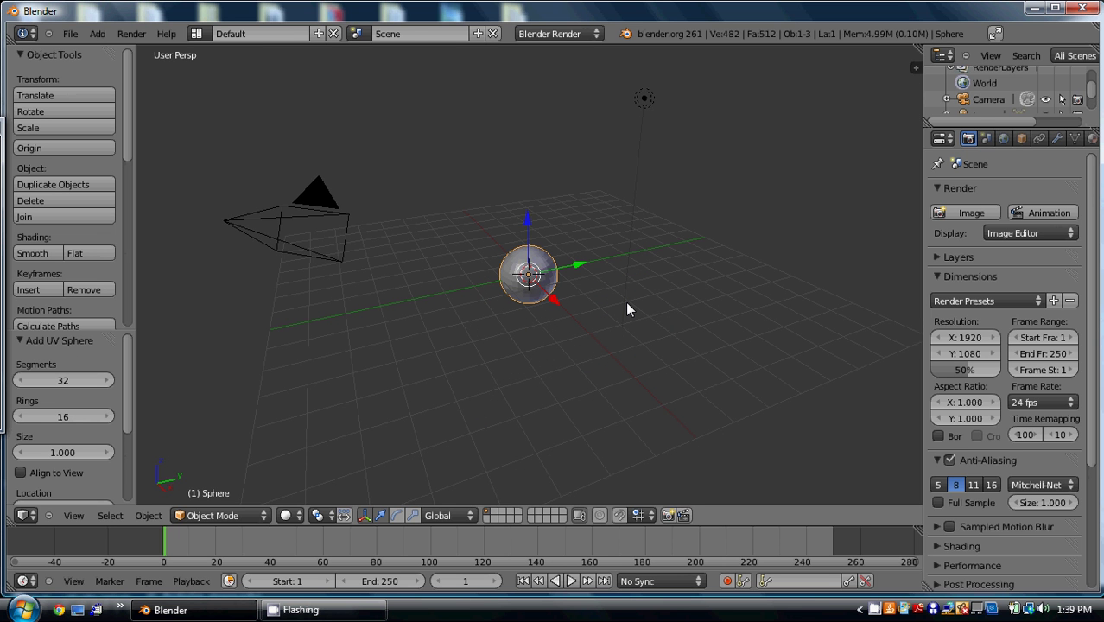
{"action": "key", "text": "KP_3"}
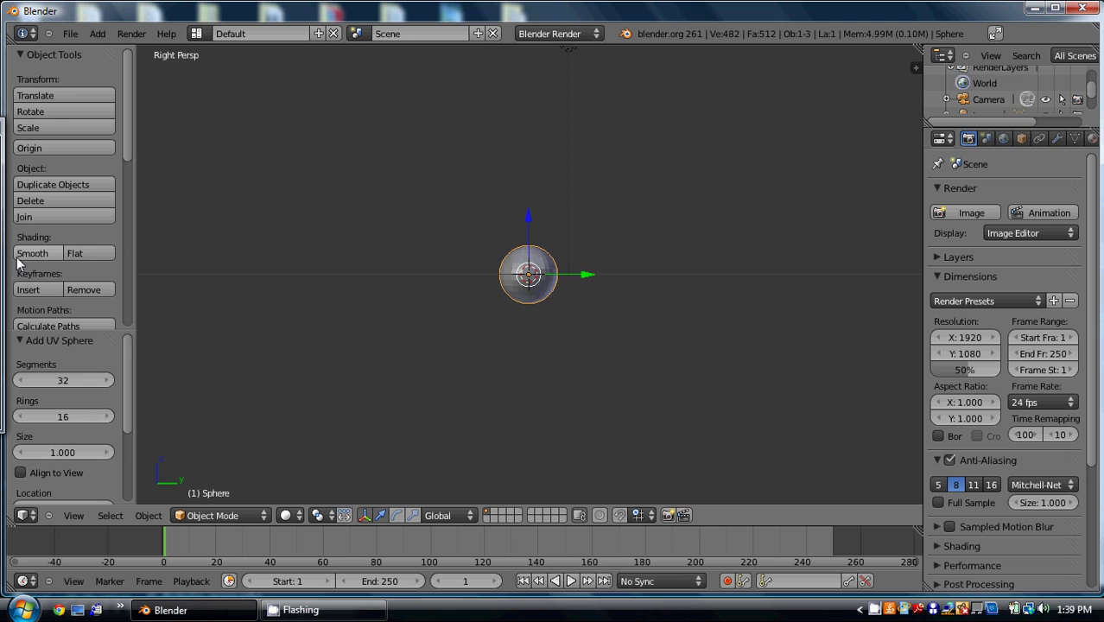
{"action": "left_click", "coordinate": [19, 255]}
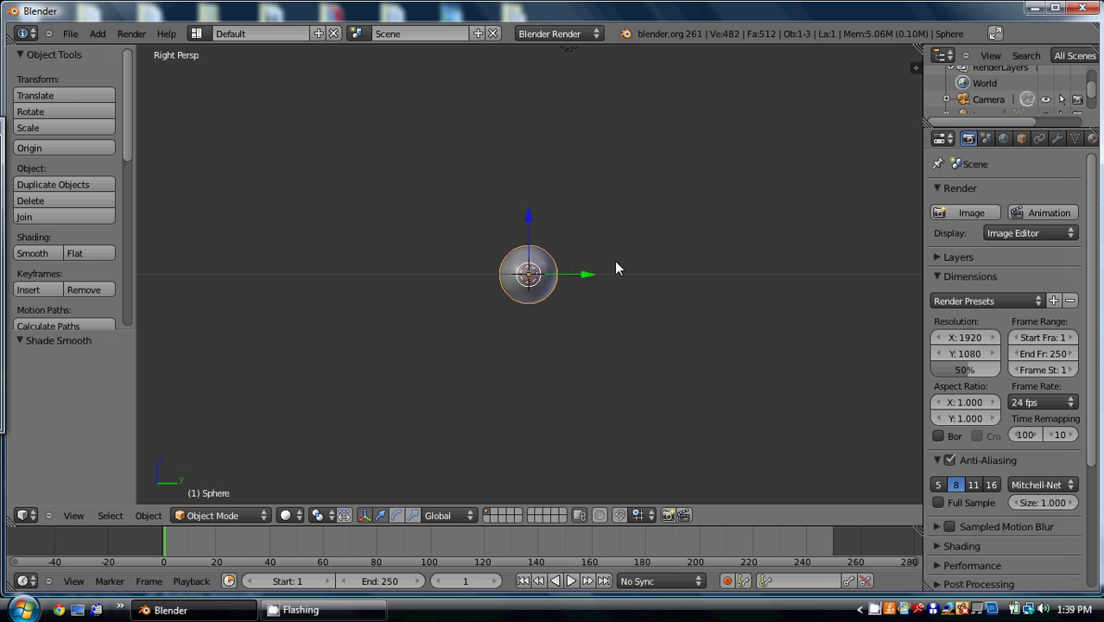
- Scale the sphere to 0.471 along Y, then uniformly by 1.114
{"action": "key", "text": "s"}
{"action": "key", "text": "y"}
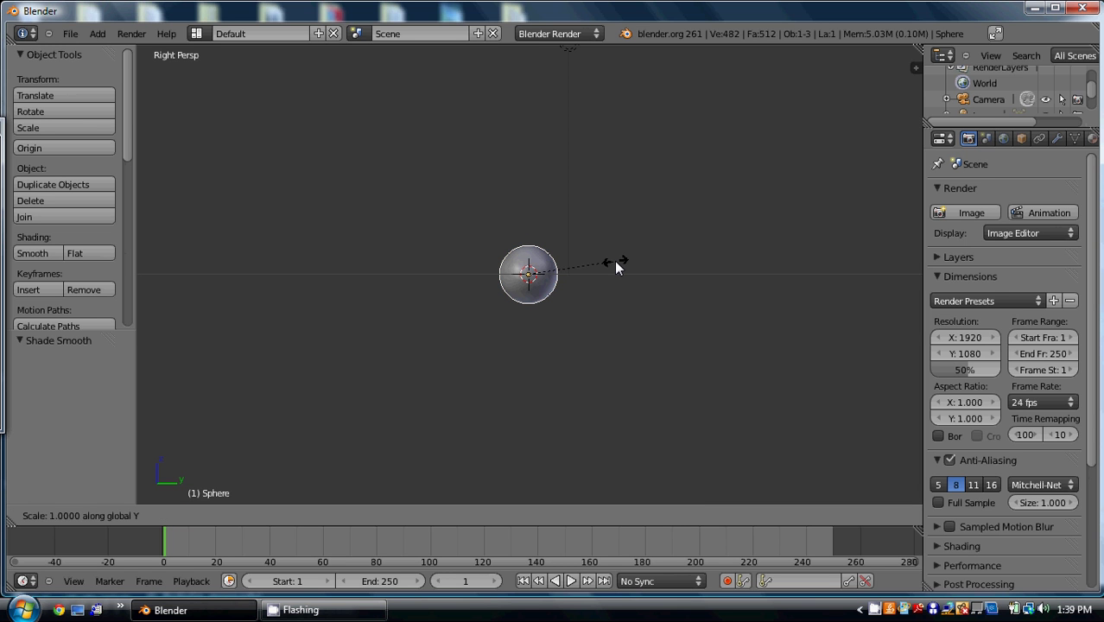
{"action": "left_click", "coordinate": [569, 273]}
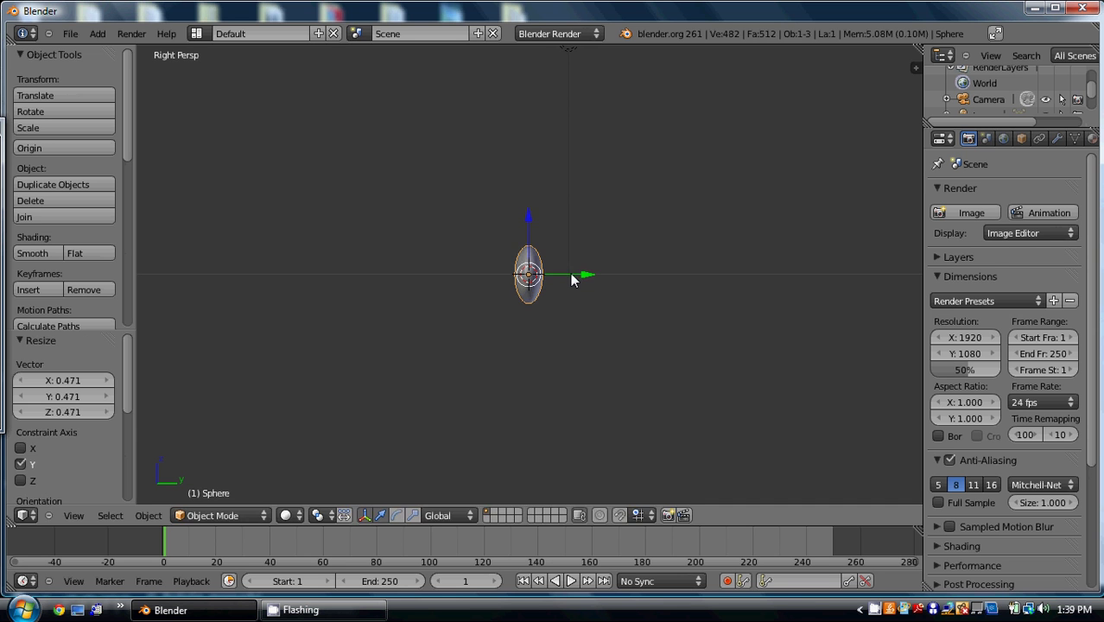
{"action": "key", "text": "s"}
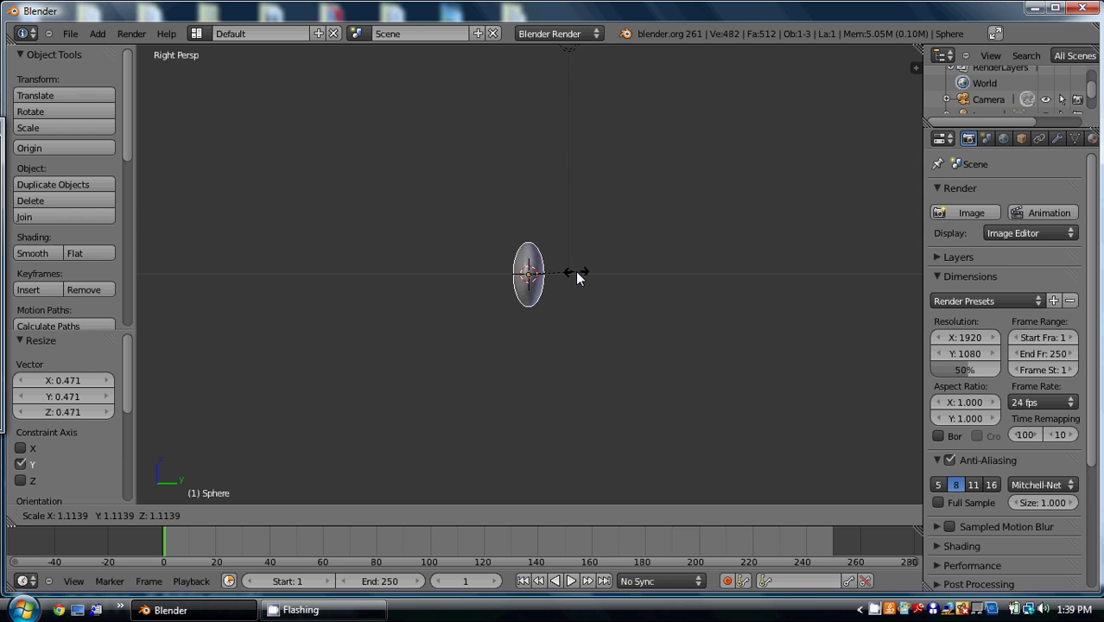
{"action": "left_click", "coordinate": [575, 272]}
{"action": "scroll", "coordinate": [573, 273], "scroll_direction": "up", "scroll_amount": 3}
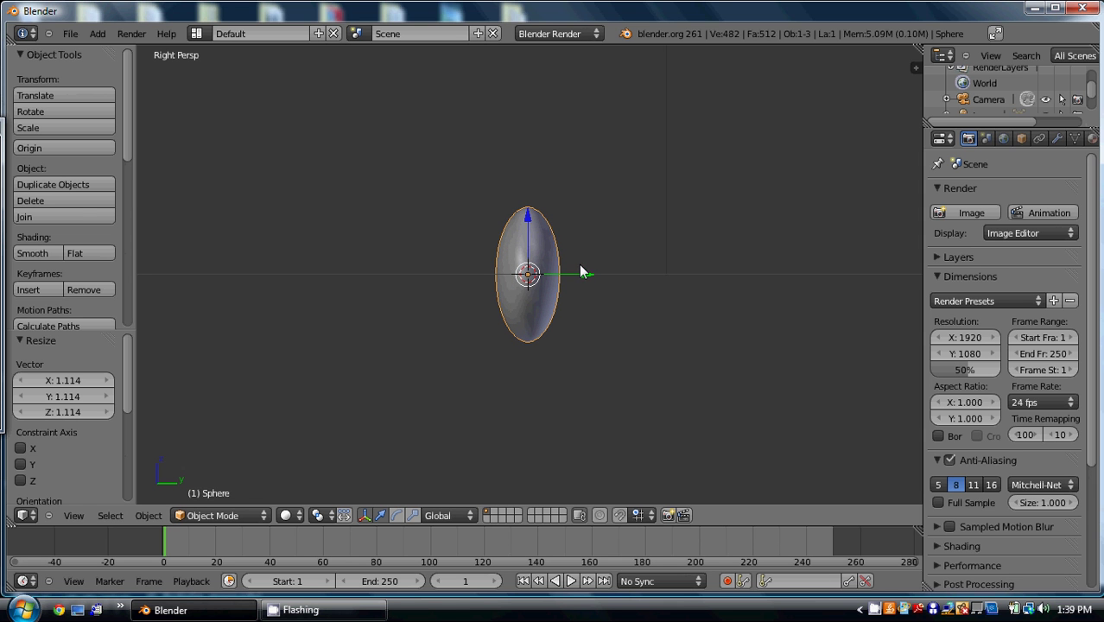
{"action": "middle_click_drag", "start_coordinate": [586, 250], "coordinate": [590, 285]}
- Enter Edit Mode in edge select mode with nothing selected
{"action": "key", "text": "Tab"}
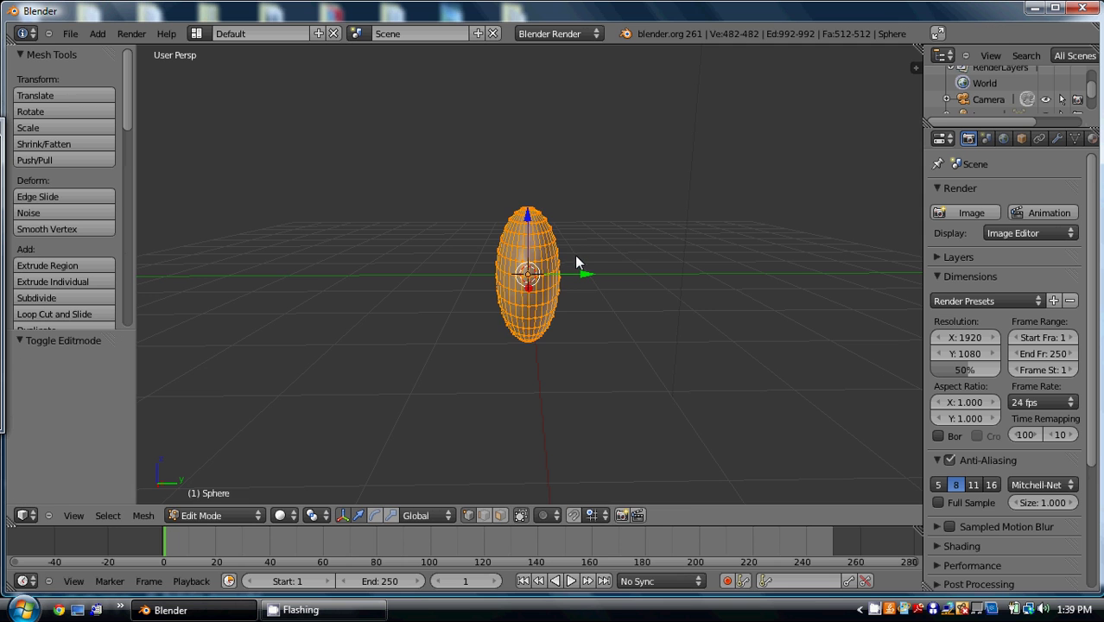
{"action": "left_click", "coordinate": [484, 516]}
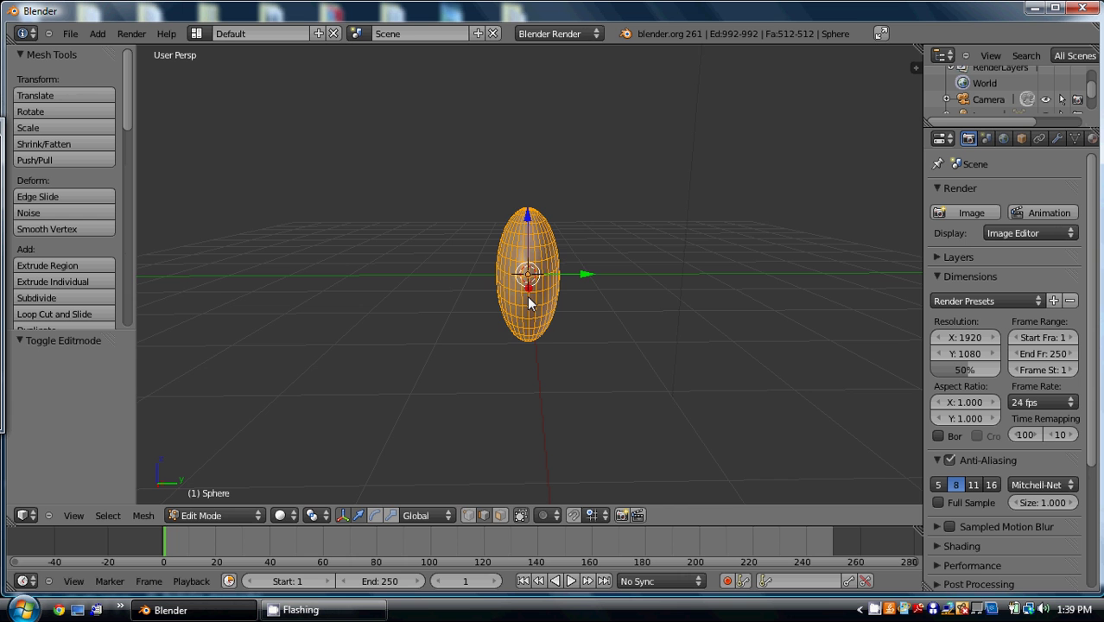
{"action": "key", "text": "a"}
{"action": "middle_click_drag", "start_coordinate": [430, 299], "coordinate": [789, 323]}
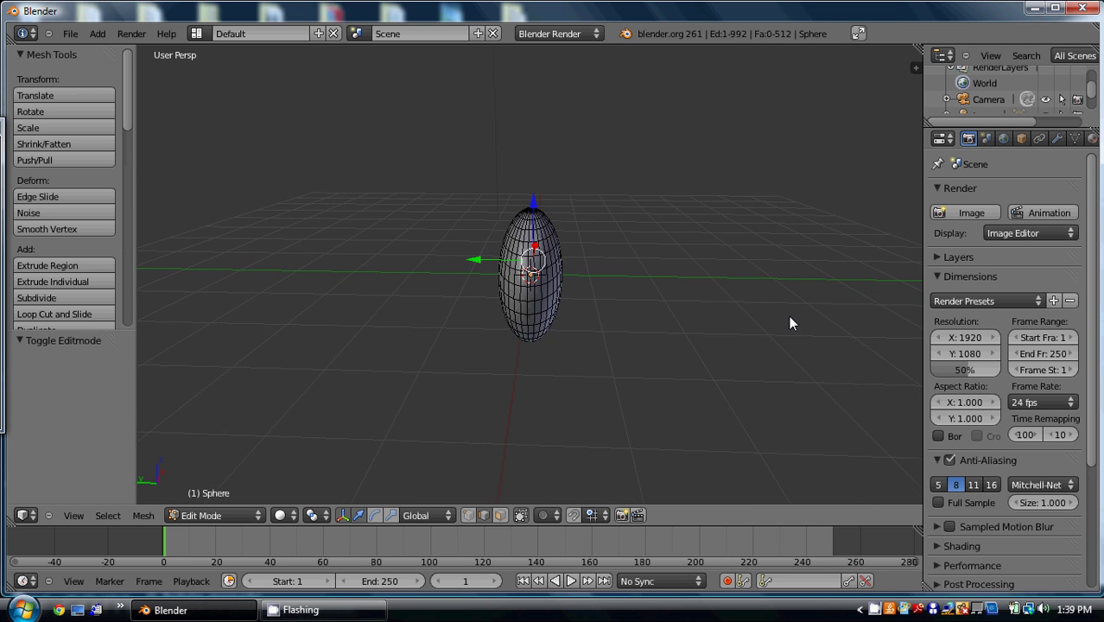
{"action": "scroll", "coordinate": [790, 324], "scroll_direction": "up", "scroll_amount": 1}
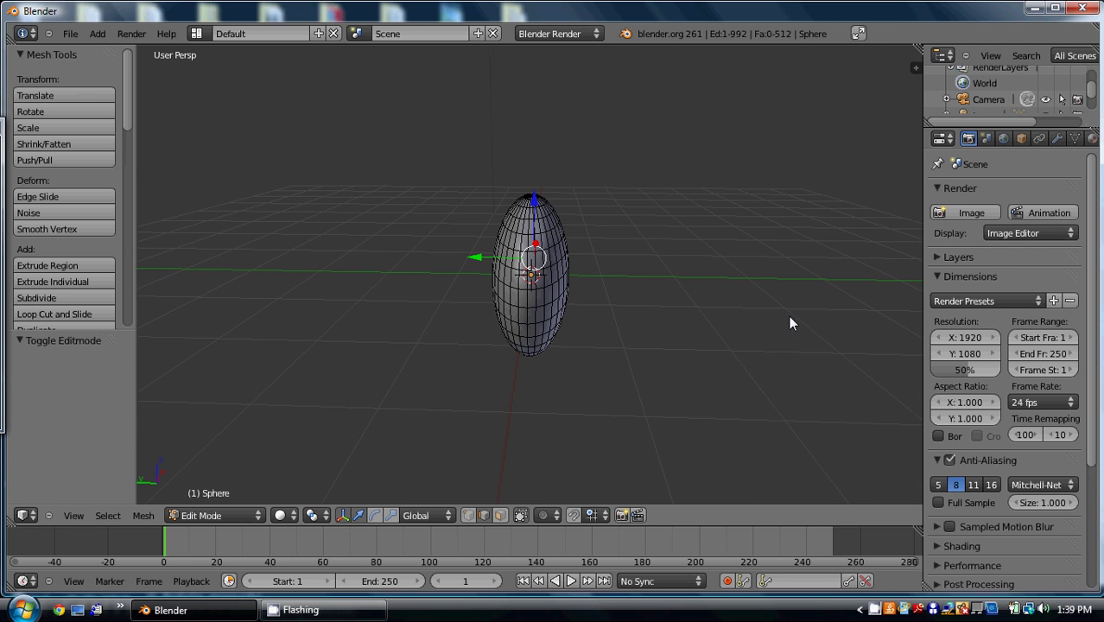
- Select an edge loop running around the sphere
{"action": "right_click", "coordinate": [525, 317], "text": "shift"}
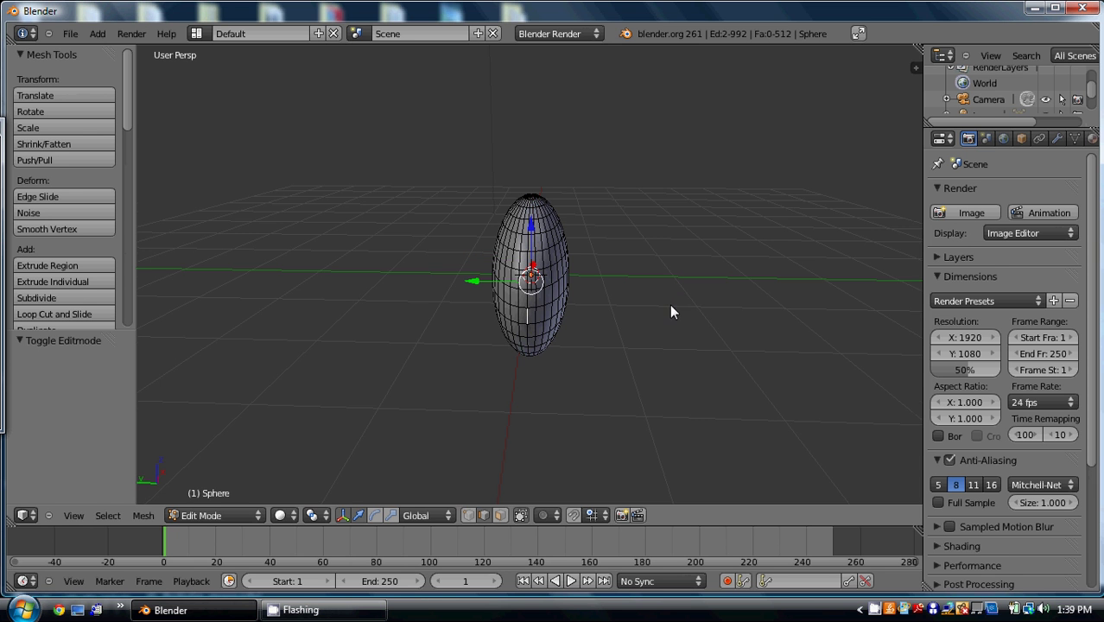
{"action": "middle_click_drag", "start_coordinate": [670, 306], "coordinate": [500, 296]}
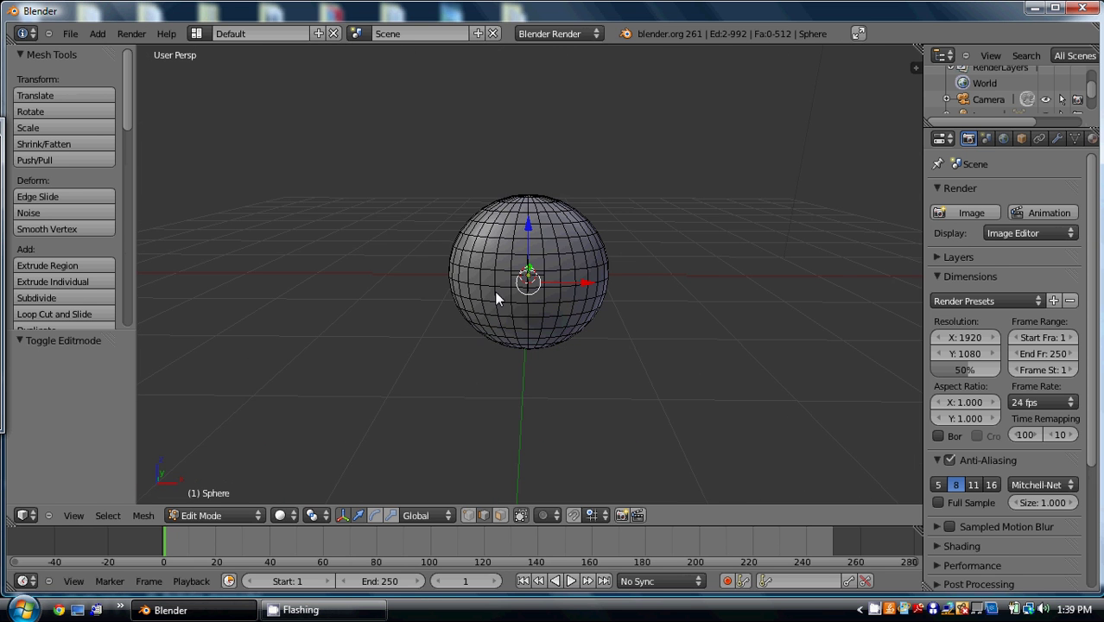
{"action": "left_click", "coordinate": [113, 518]}
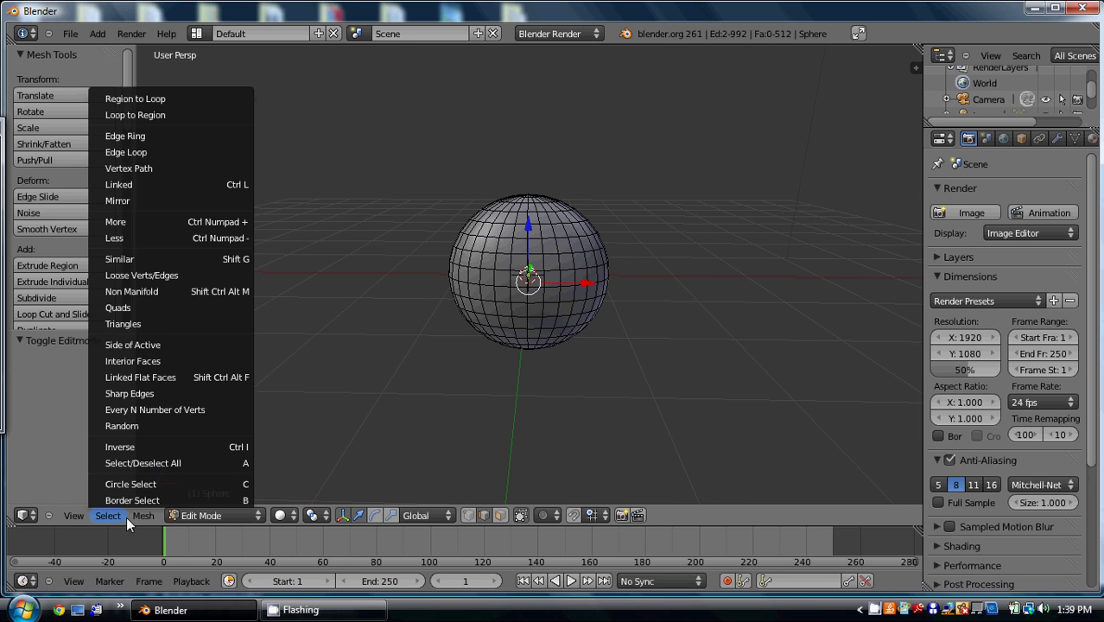
{"action": "left_click", "coordinate": [170, 152]}
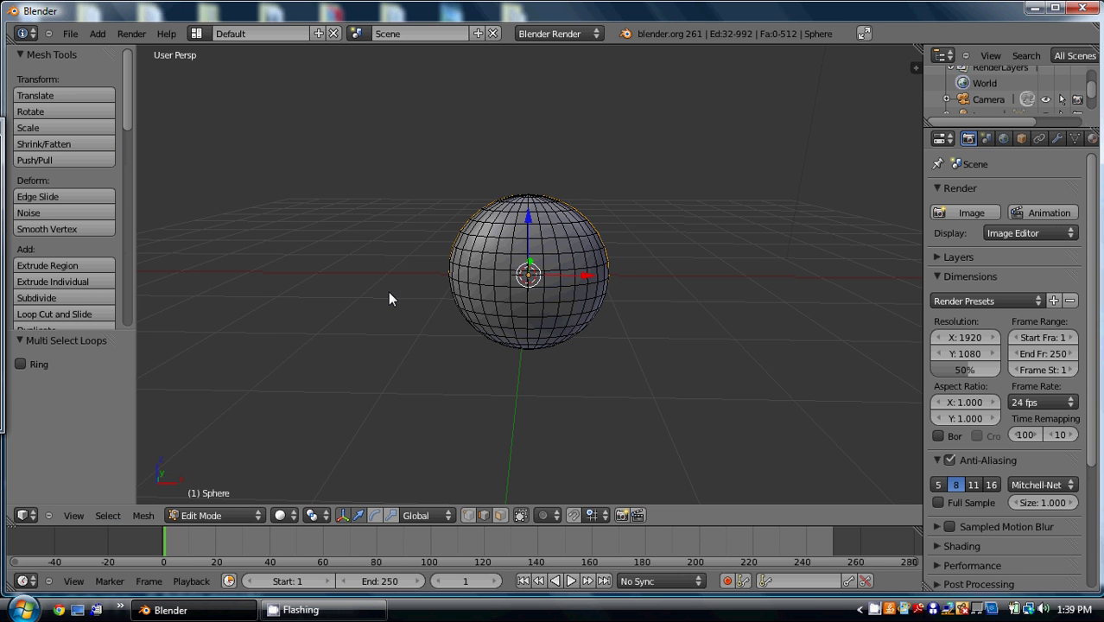
{"action": "middle_click_drag", "start_coordinate": [387, 291], "coordinate": [361, 272]}
{"action": "scroll", "coordinate": [361, 272], "scroll_direction": "down", "scroll_amount": 1}
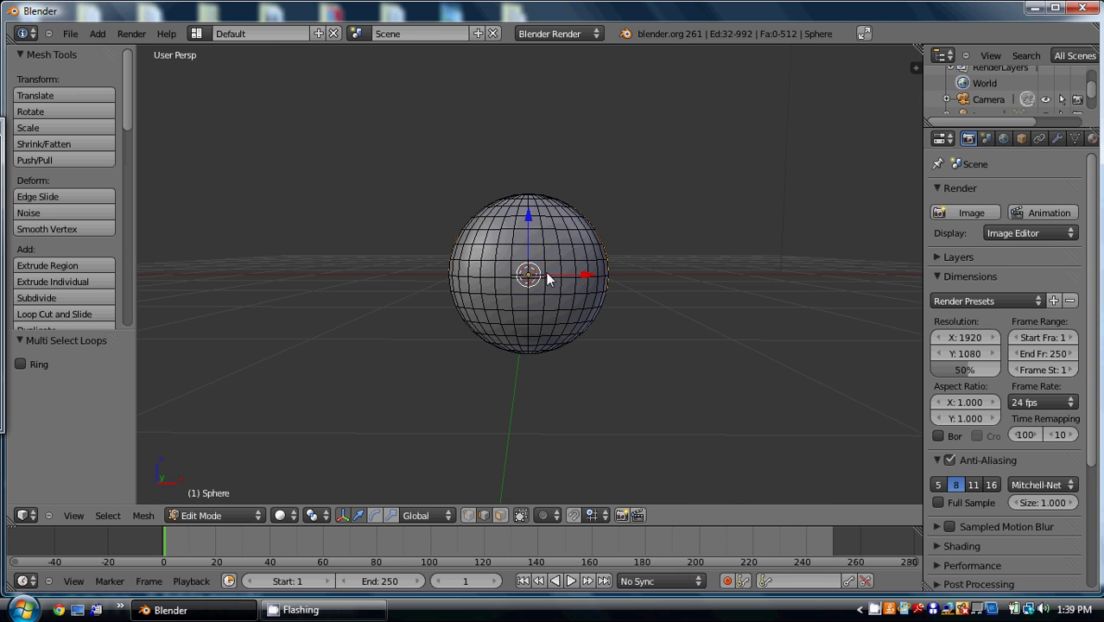
{"action": "scroll", "coordinate": [623, 288], "scroll_direction": "down", "scroll_amount": 1}
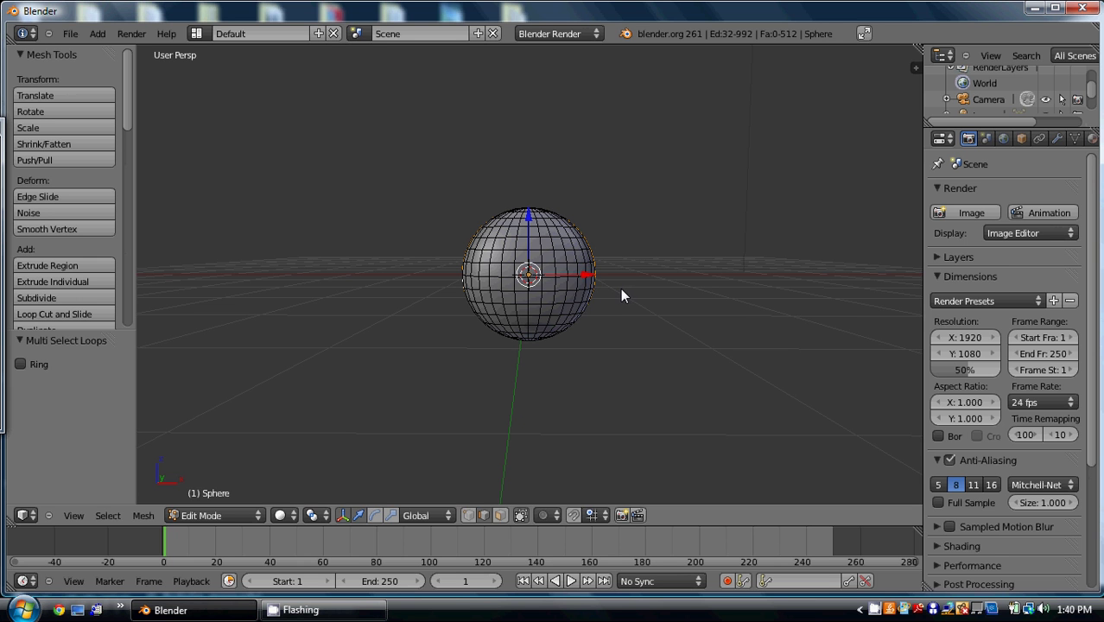
- Mark the selected edge loop as a seam
{"action": "key", "text": "ctrl+e"}
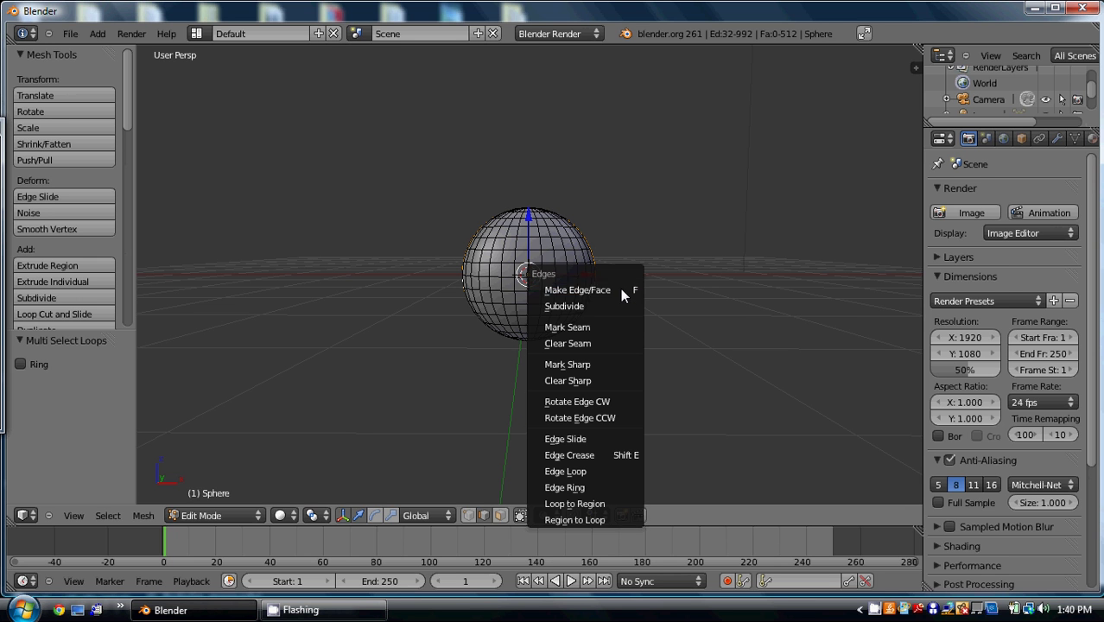
{"action": "left_click", "coordinate": [582, 328]}
{"action": "middle_click_drag", "start_coordinate": [653, 254], "coordinate": [685, 256]}
{"action": "key", "text": "a"}
{"action": "key", "text": "a"}
{"action": "key", "text": "a"}
{"action": "scroll", "coordinate": [712, 251], "scroll_direction": "down", "scroll_amount": 1}
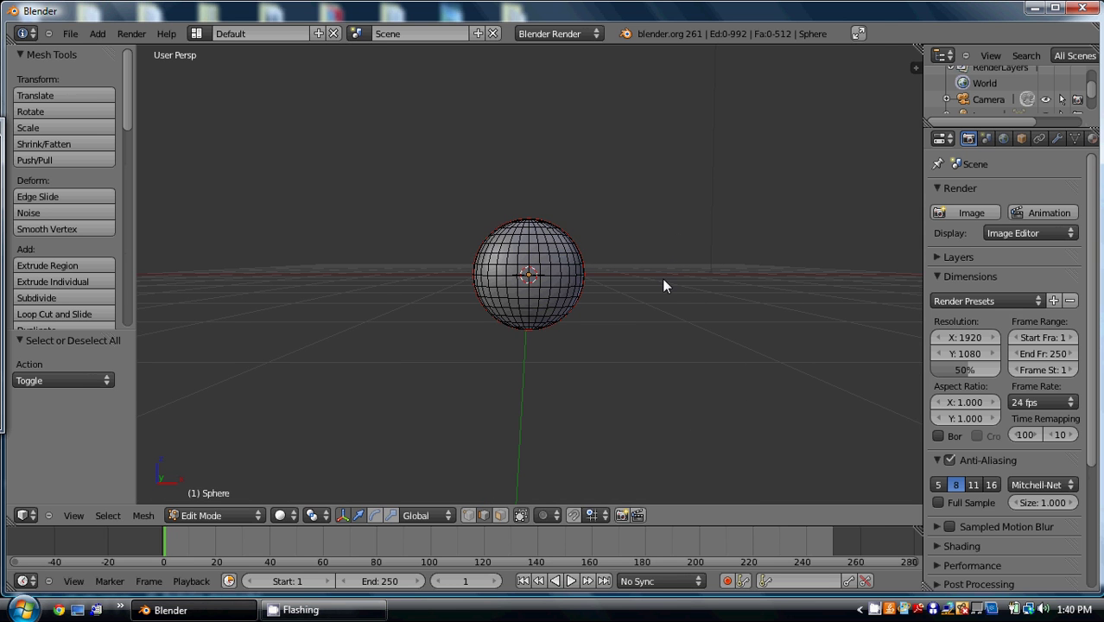
- Select the whole mesh and split the viewport into two side-by-side 3D views
{"action": "key", "text": "a"}
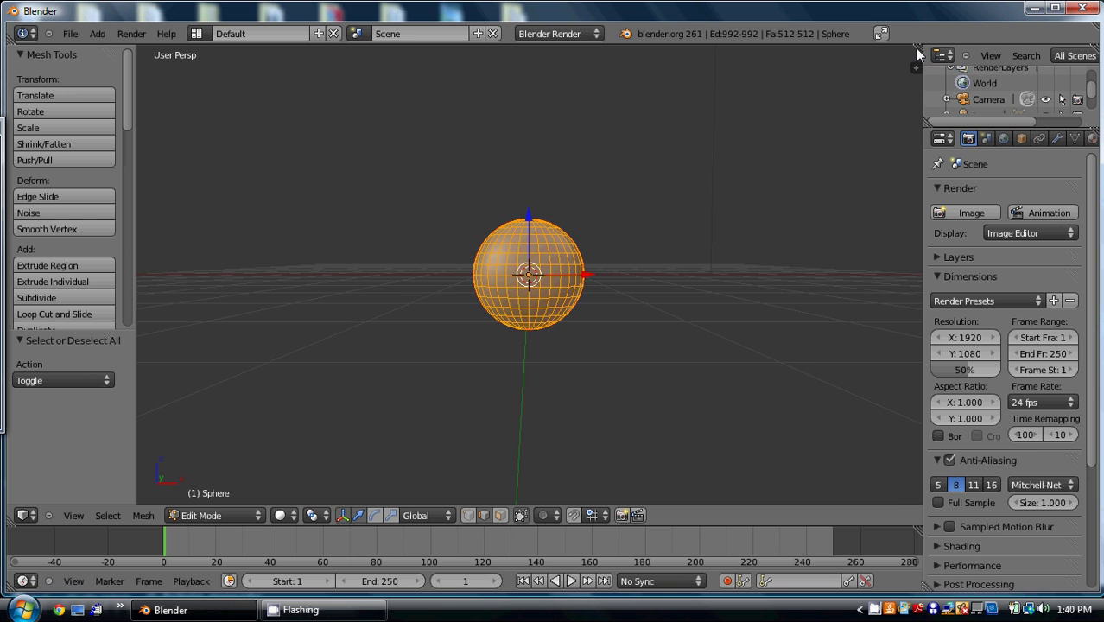
{"action": "left_click_drag", "start_coordinate": [911, 49], "coordinate": [661, 93]}
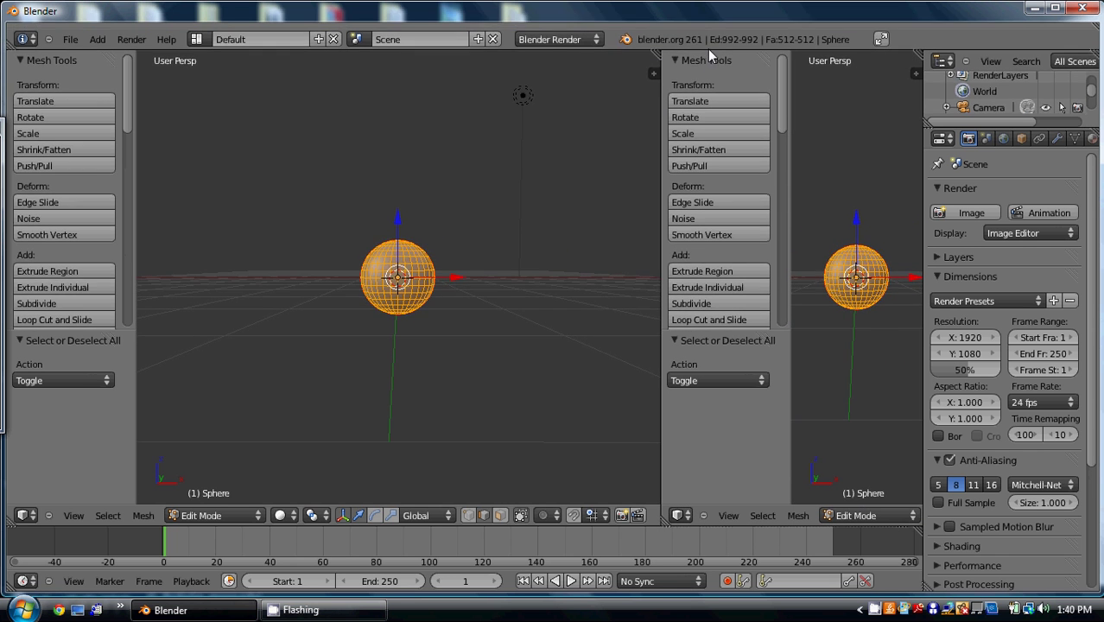
{"action": "left_click_drag", "start_coordinate": [655, 47], "coordinate": [710, 51]}
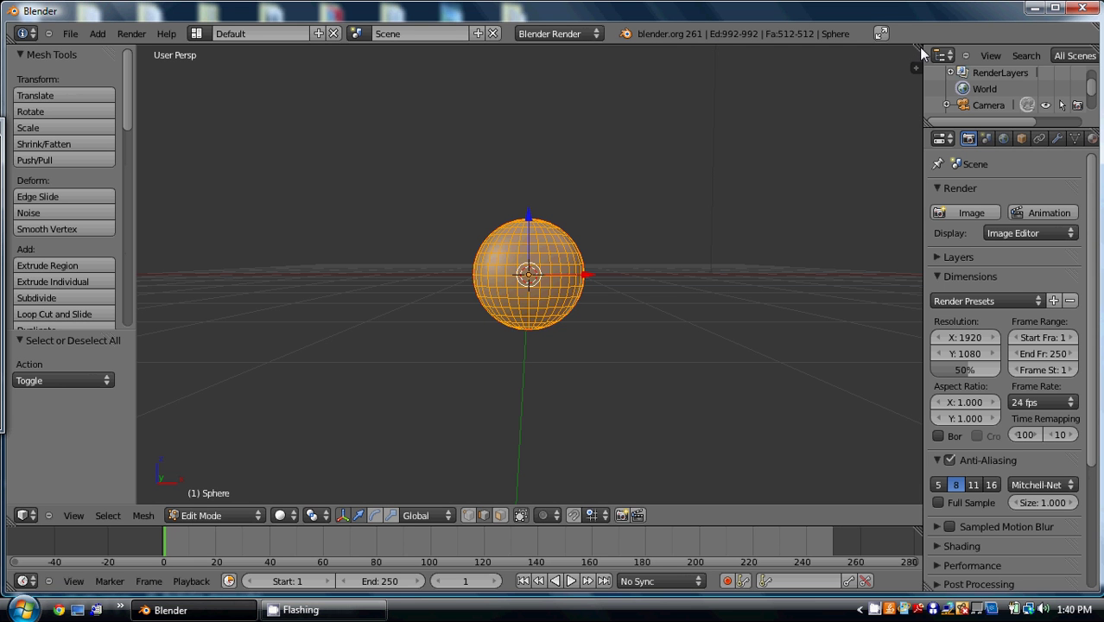
{"action": "left_click_drag", "start_coordinate": [914, 52], "coordinate": [554, 128]}
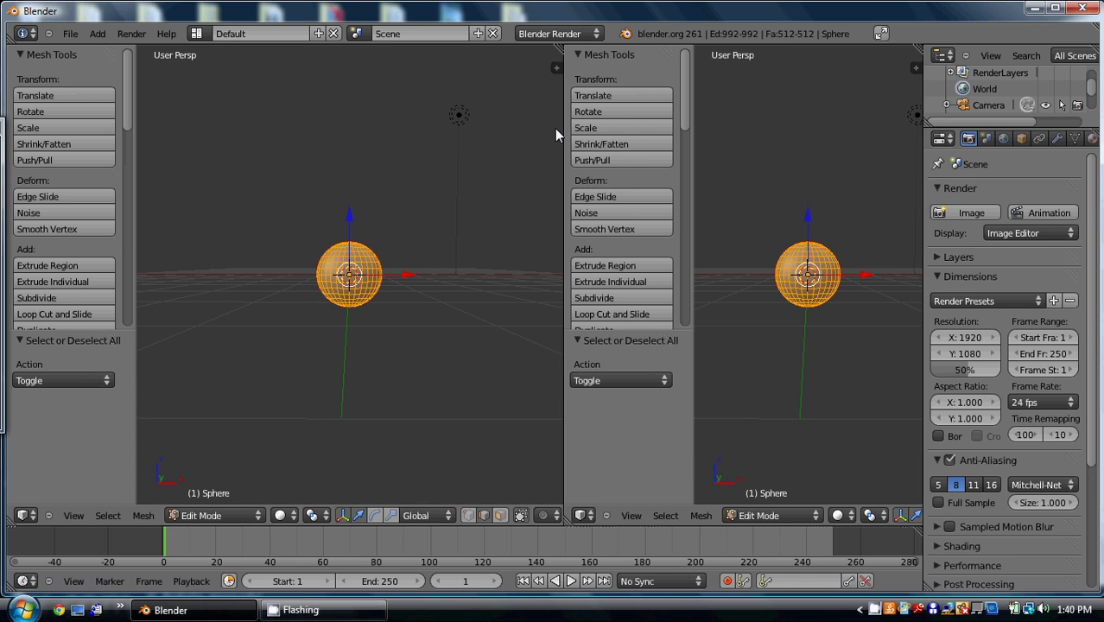
{"action": "left_click", "coordinate": [583, 515]}
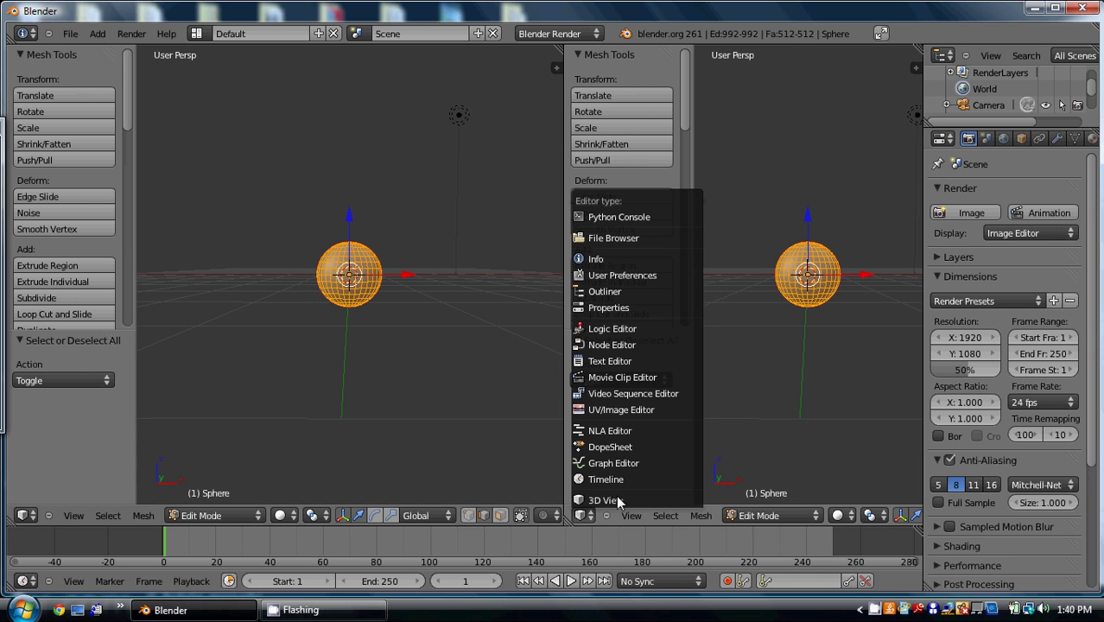
- Make the right pane a UV/Image Editor and unwrap the sphere into two circular islands
{"action": "left_click", "coordinate": [623, 410]}
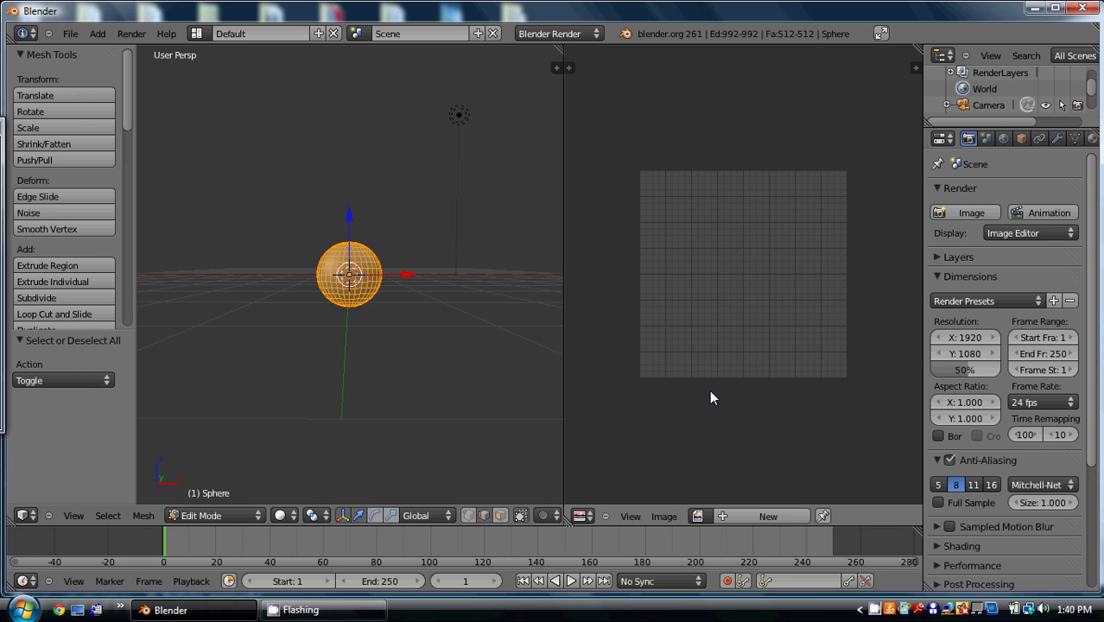
{"action": "key", "text": "u"}
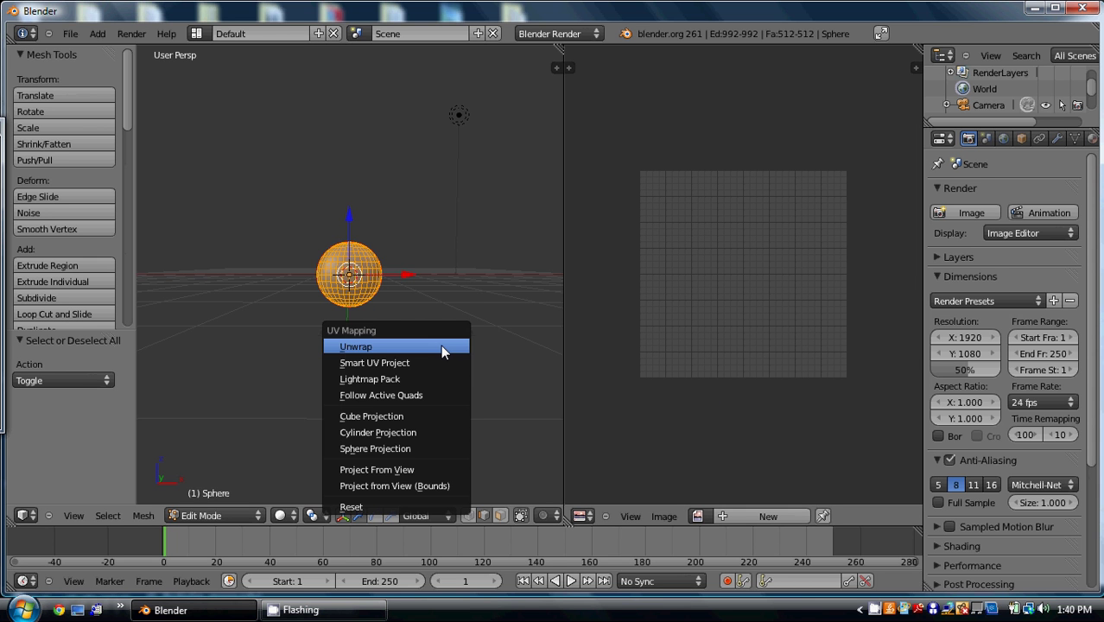
{"action": "left_click", "coordinate": [440, 346]}
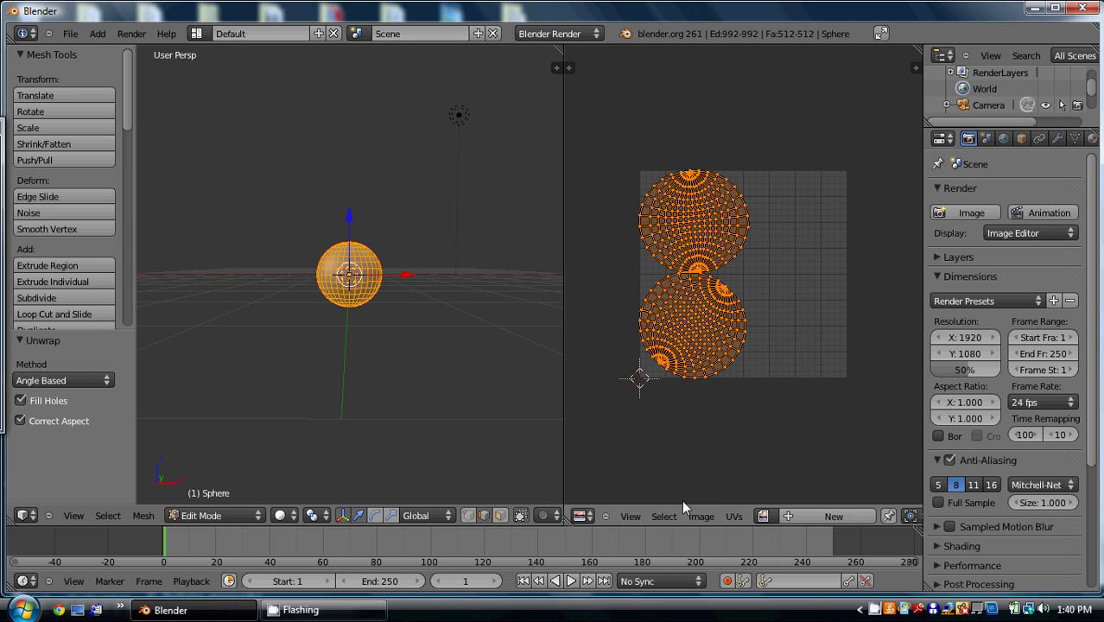
{"action": "left_click", "coordinate": [732, 516]}
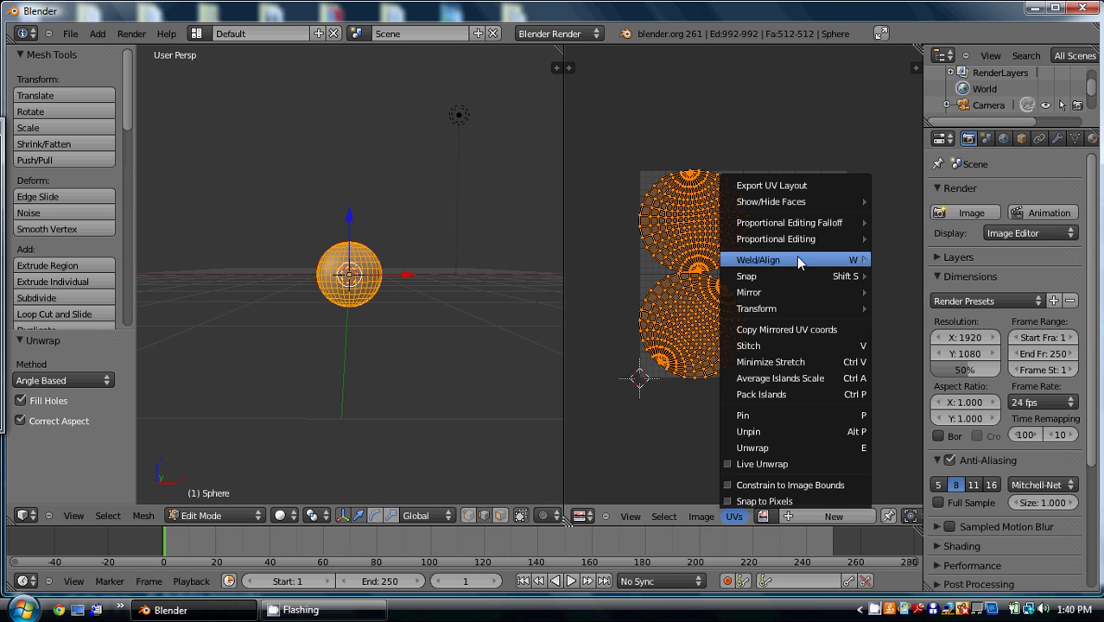
- Export the UV layout to the Desktop as eyeUV.png and minimize Blender
{"action": "left_click", "coordinate": [792, 190]}
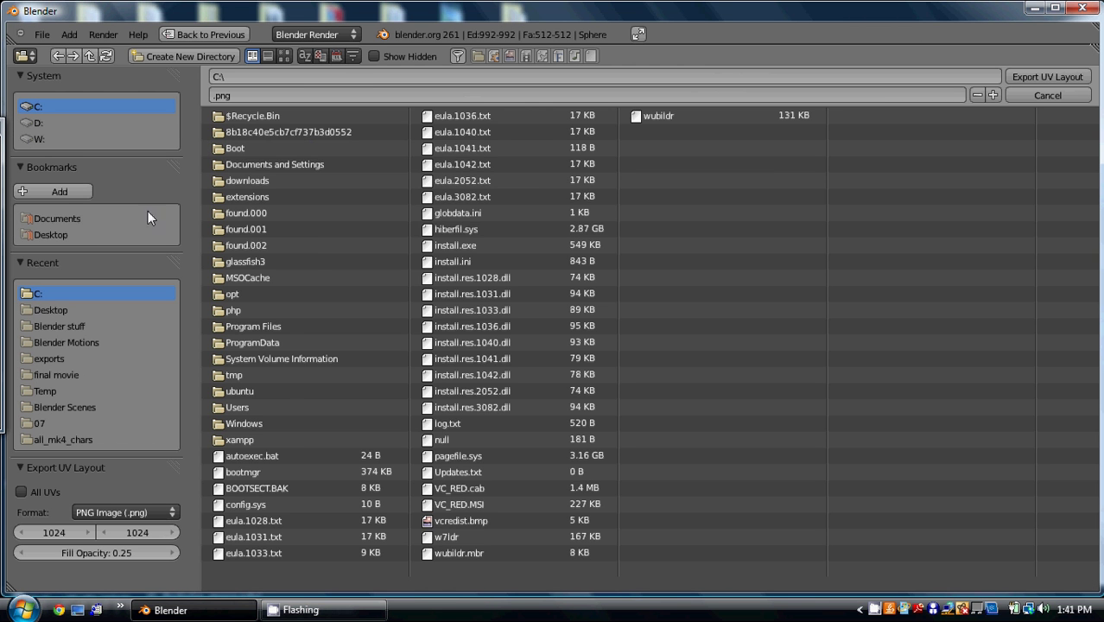
{"action": "left_click", "coordinate": [105, 235]}
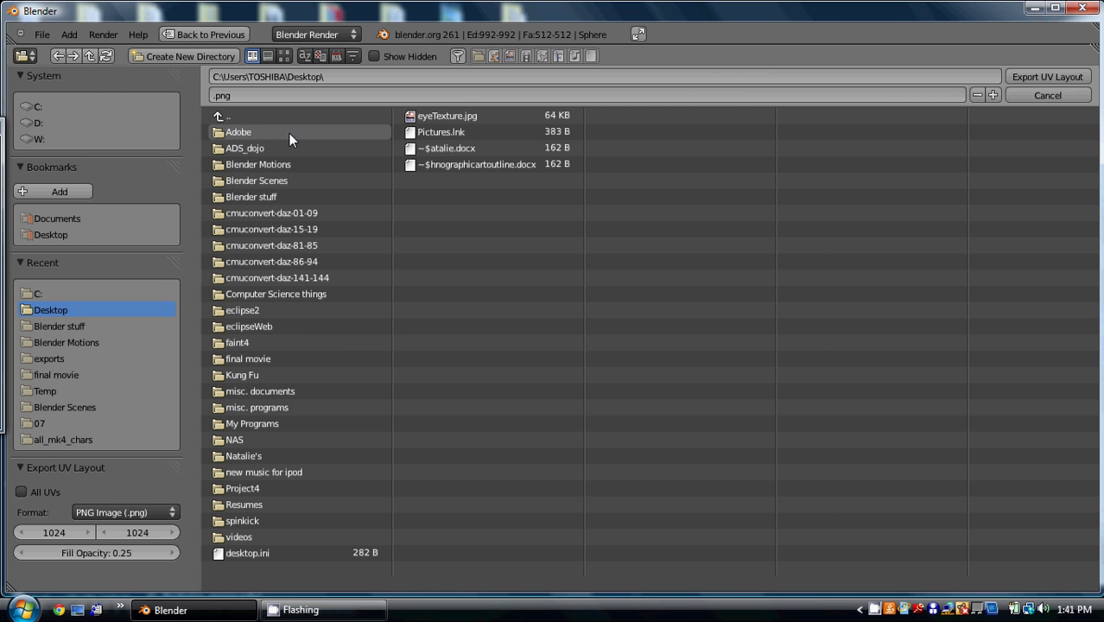
{"action": "left_click", "coordinate": [319, 95]}
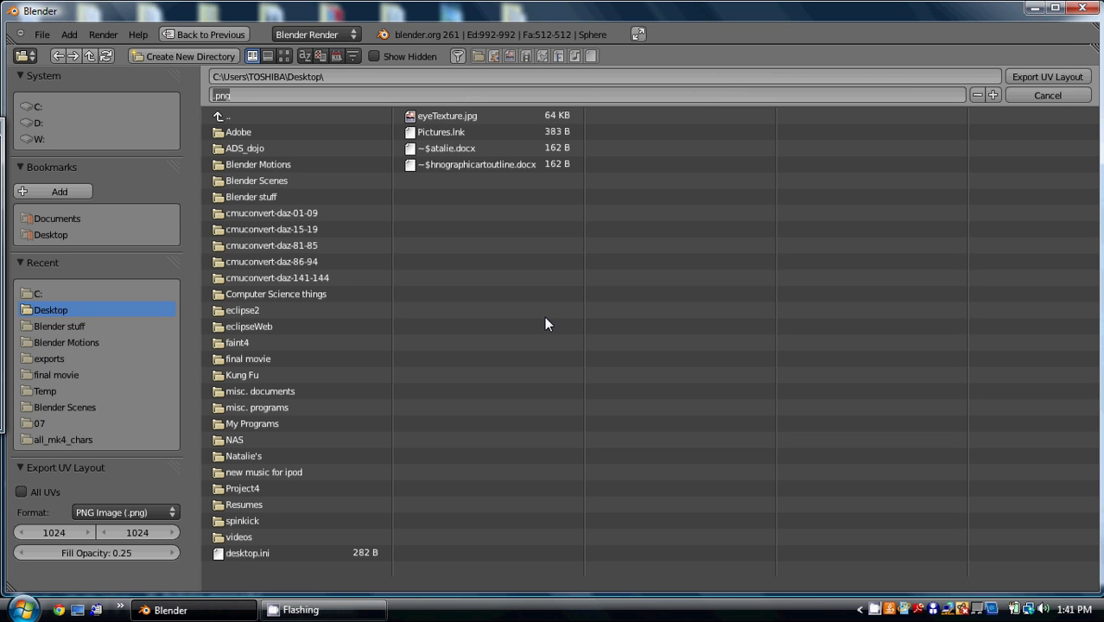
{"action": "type", "text": "eyeUV"}
{"action": "left_click", "coordinate": [1037, 75]}
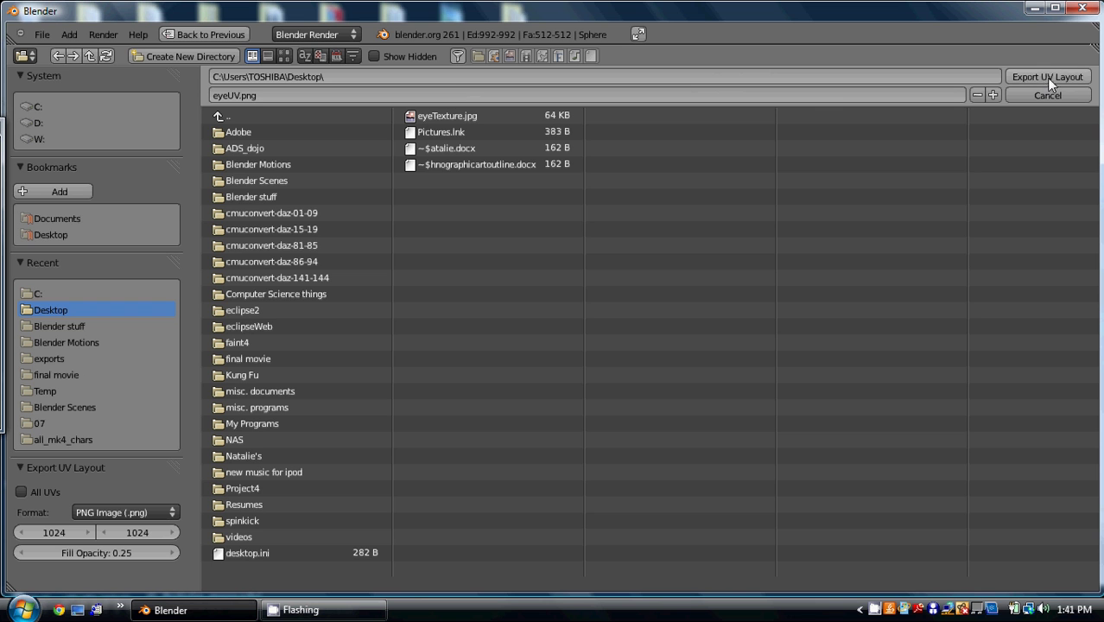
{"action": "left_click", "coordinate": [1043, 73]}
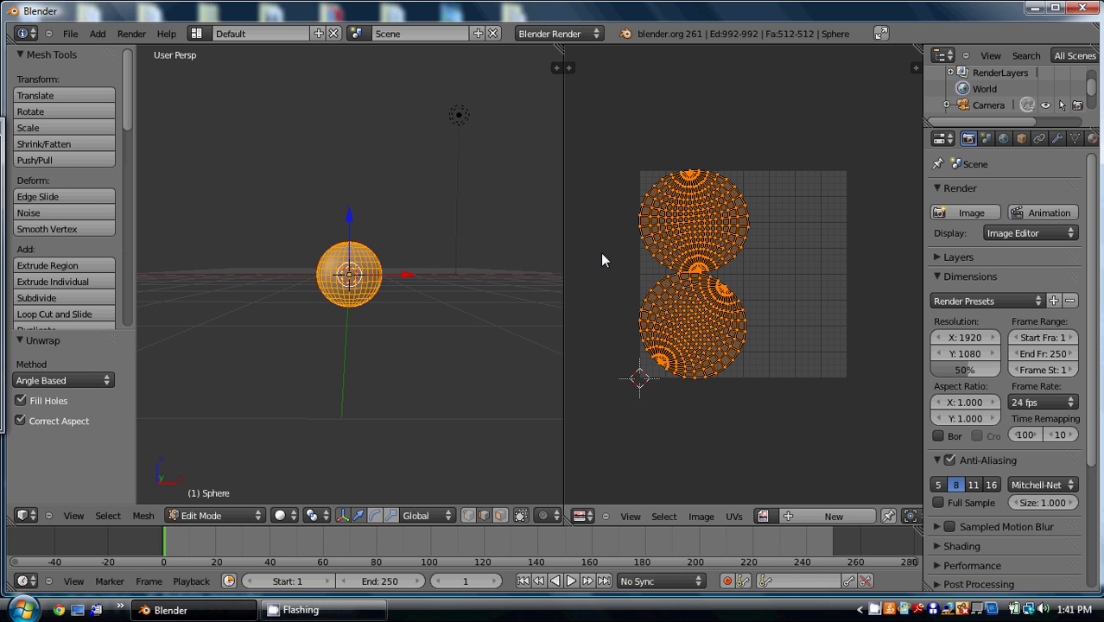
{"action": "mouse_move", "coordinate": [196, 612]}
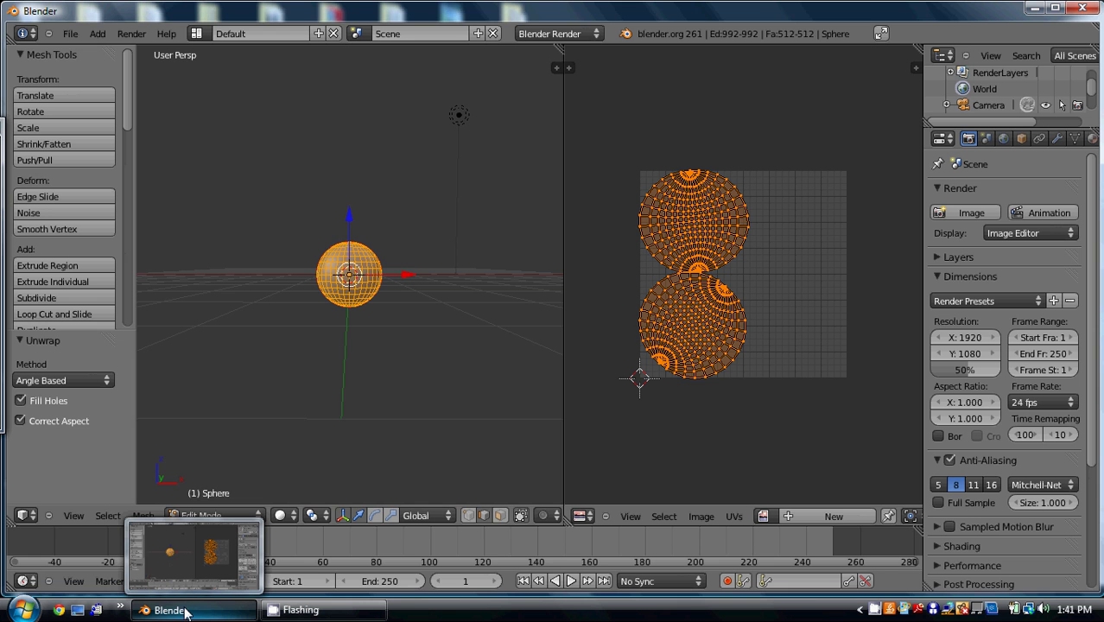
{"action": "left_click", "coordinate": [192, 611]}
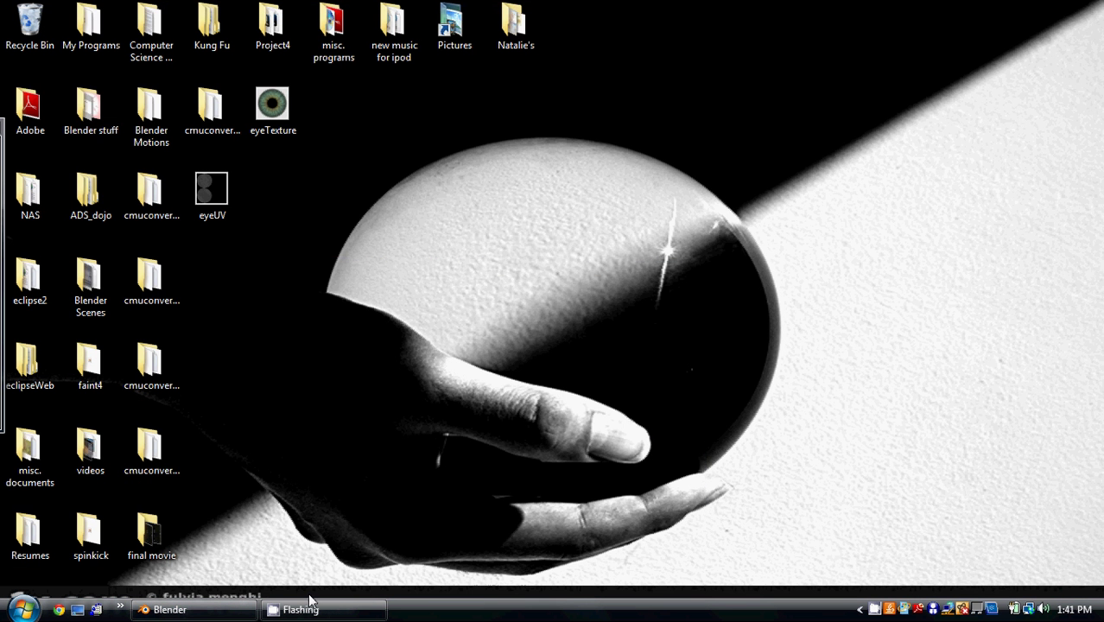
- Open eyeTexture in Paint, copy the entire iris image, and close Paint
{"action": "right_click", "coordinate": [281, 112]}
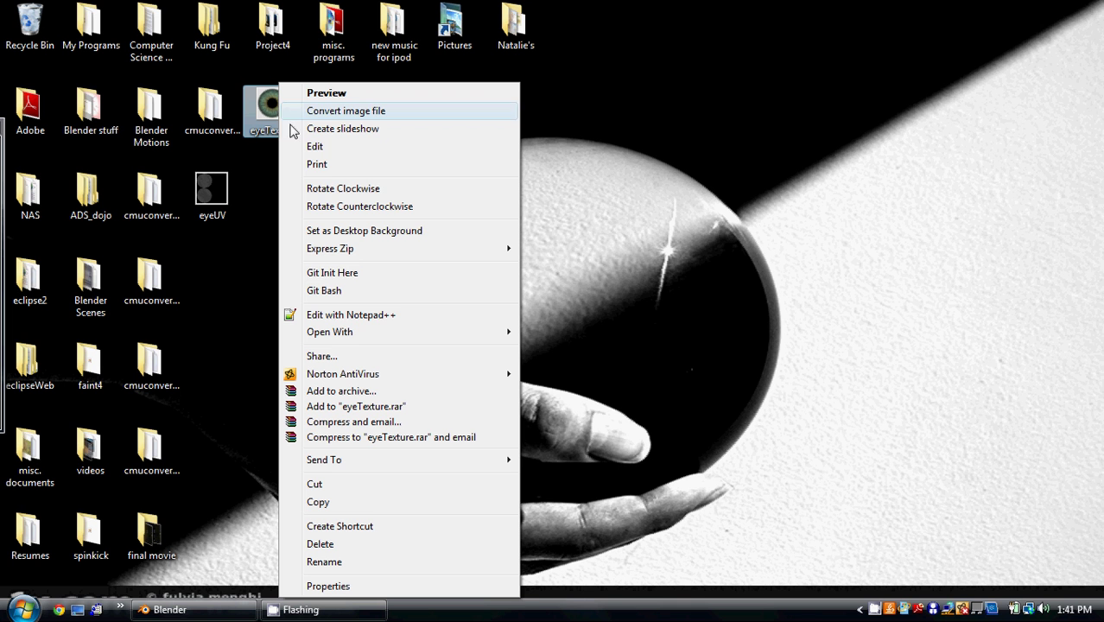
{"action": "mouse_move", "coordinate": [483, 337]}
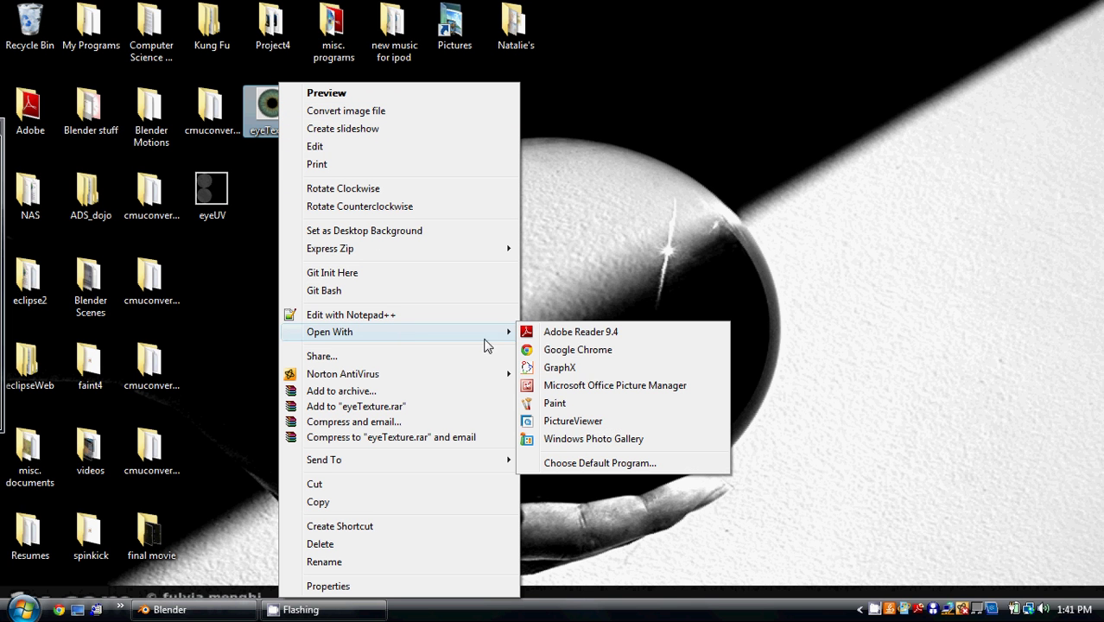
{"action": "left_click", "coordinate": [576, 406]}
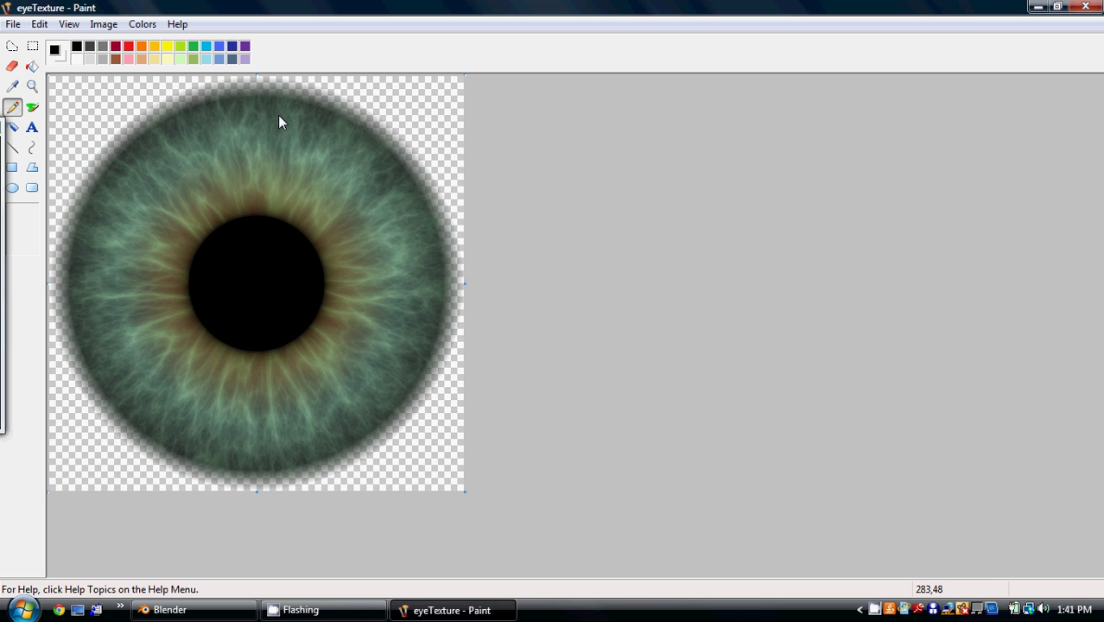
{"action": "key", "text": "ctrl+a"}
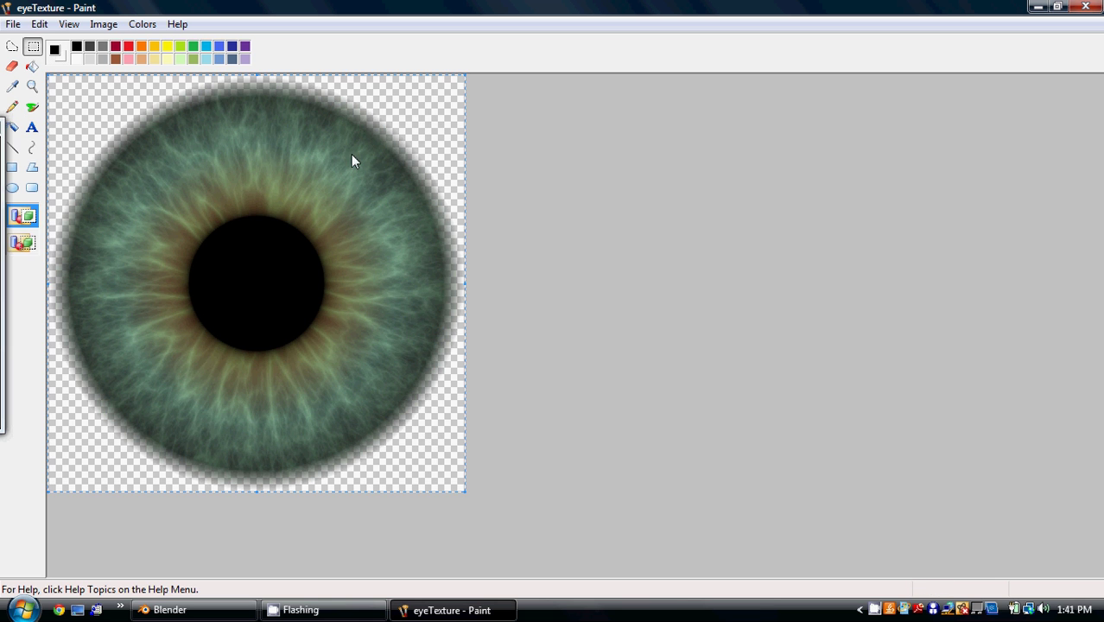
{"action": "left_click", "coordinate": [39, 24]}
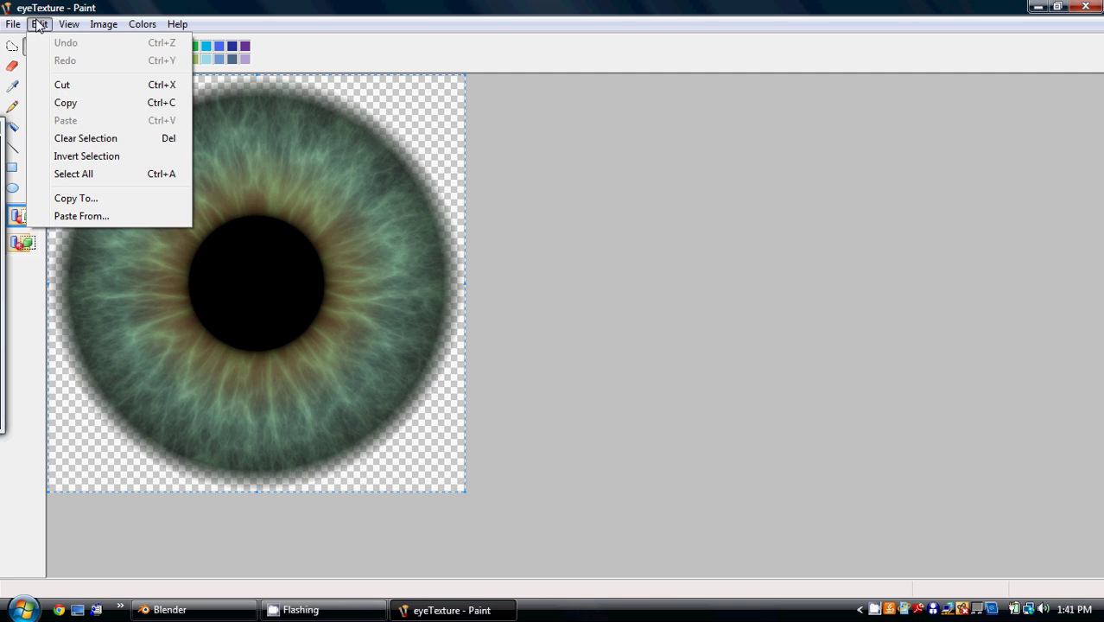
{"action": "left_click", "coordinate": [78, 105]}
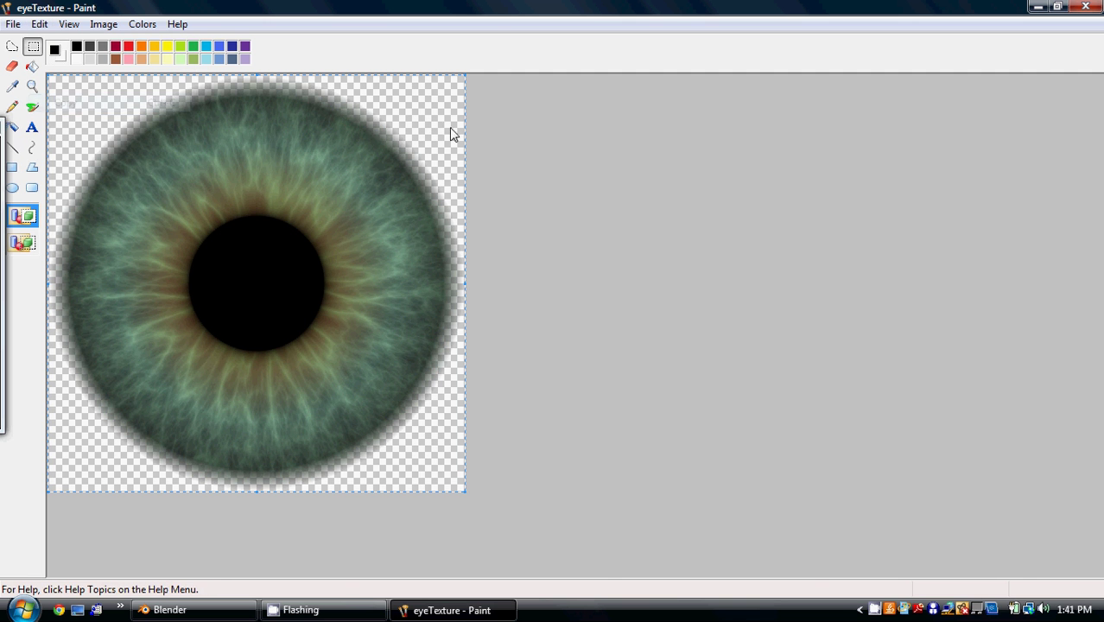
{"action": "left_click", "coordinate": [1084, 7]}
- Open eyeUV in Paint and zoom out to see the whole layout
{"action": "right_click", "coordinate": [215, 201]}
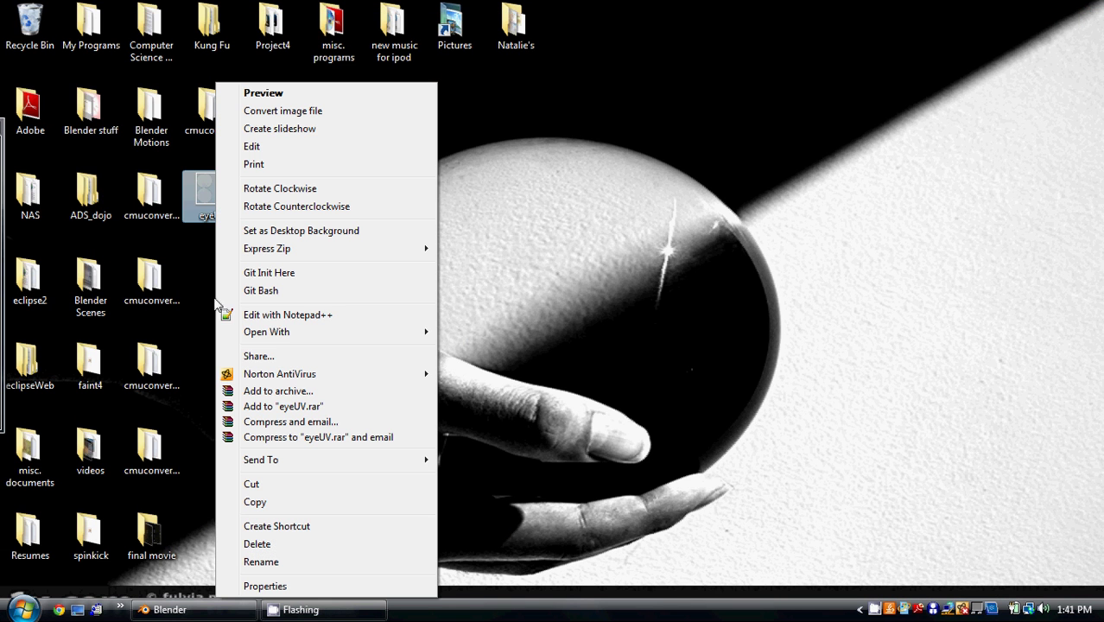
{"action": "mouse_move", "coordinate": [337, 334]}
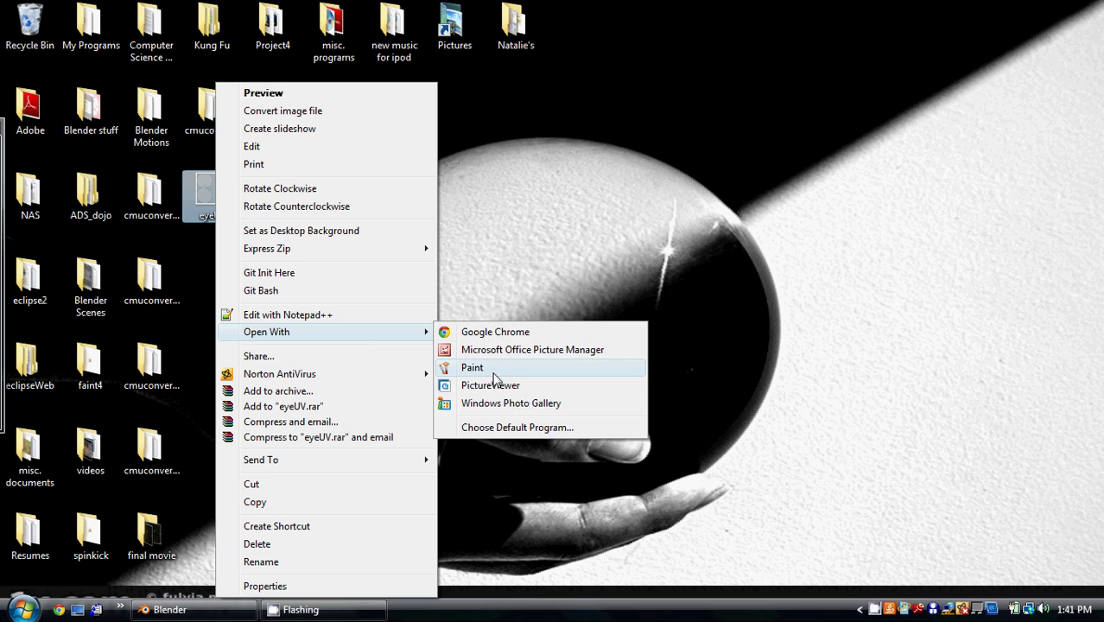
{"action": "left_click", "coordinate": [484, 367]}
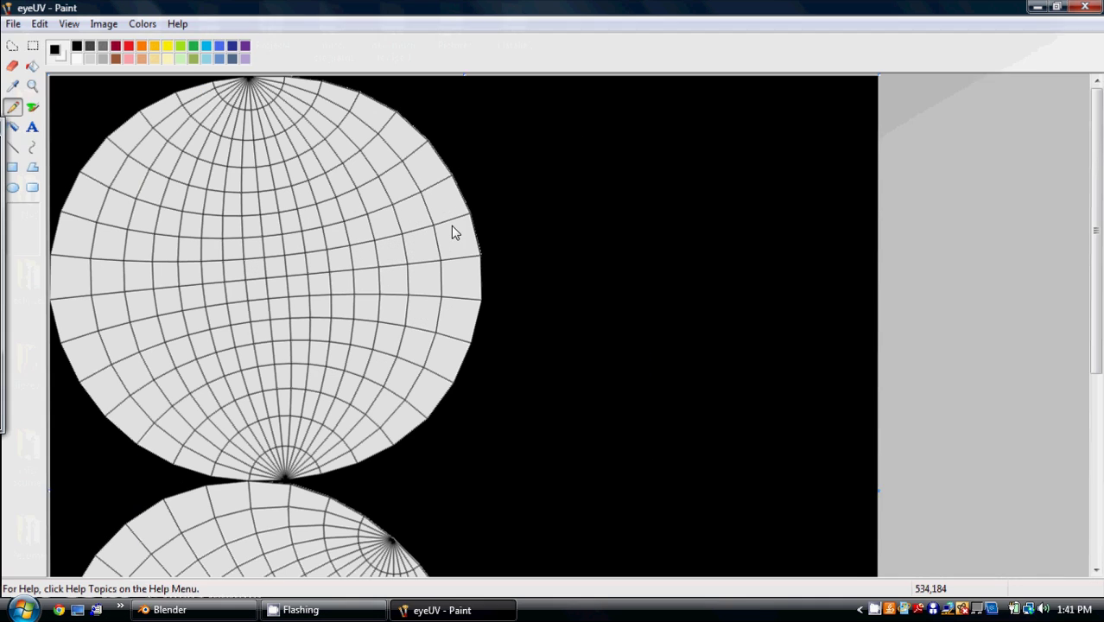
{"action": "left_click", "coordinate": [32, 86]}
{"action": "right_click", "coordinate": [380, 233]}
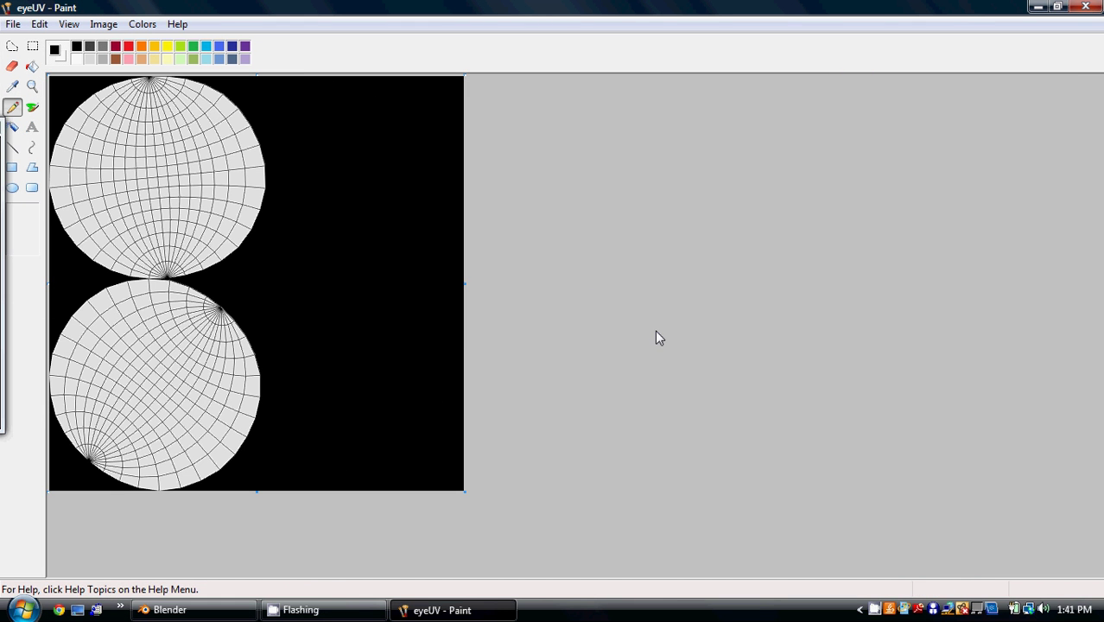
- Paste the iris, resize it over the lower UV circle, and make its background transparent
{"action": "left_click", "coordinate": [39, 24]}
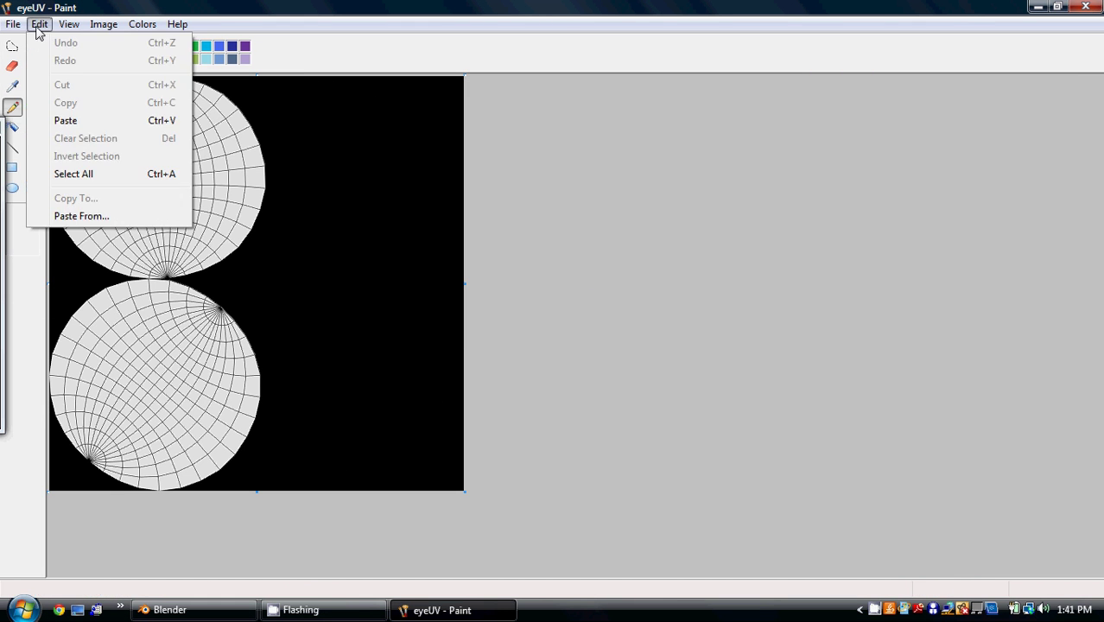
{"action": "left_click", "coordinate": [78, 118]}
{"action": "left_click_drag", "start_coordinate": [152, 147], "coordinate": [156, 365]}
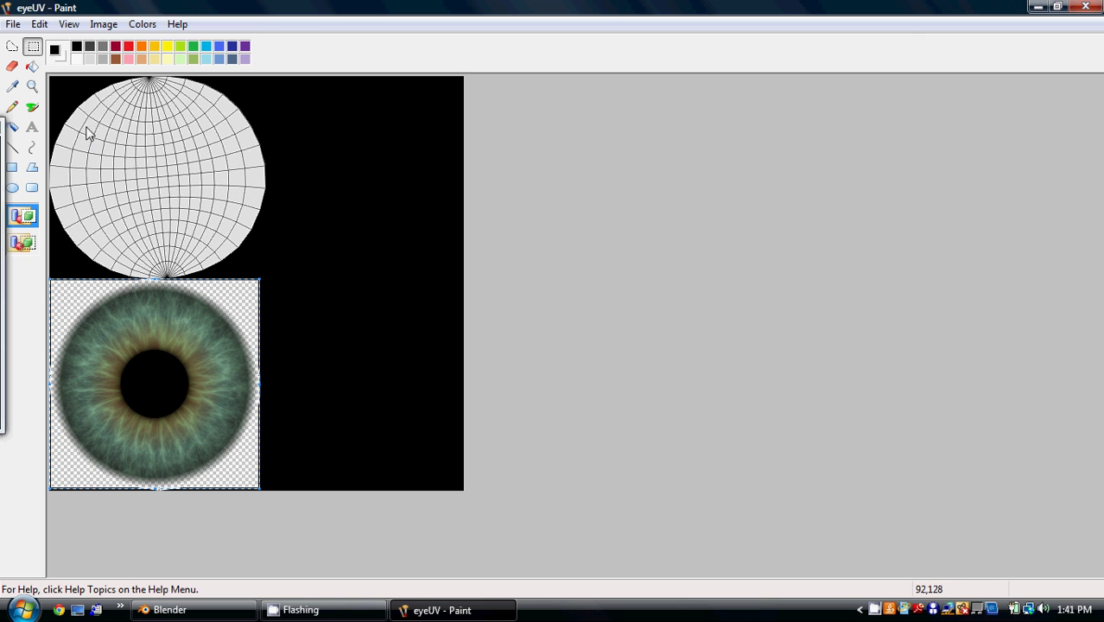
{"action": "left_click", "coordinate": [27, 245]}
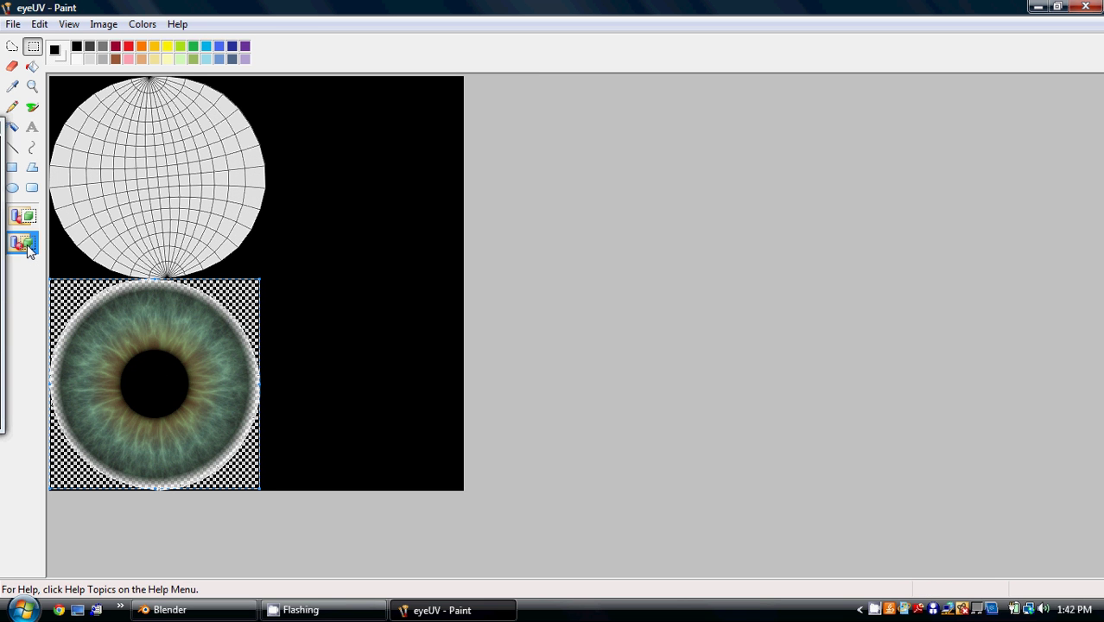
{"action": "left_click", "coordinate": [24, 218]}
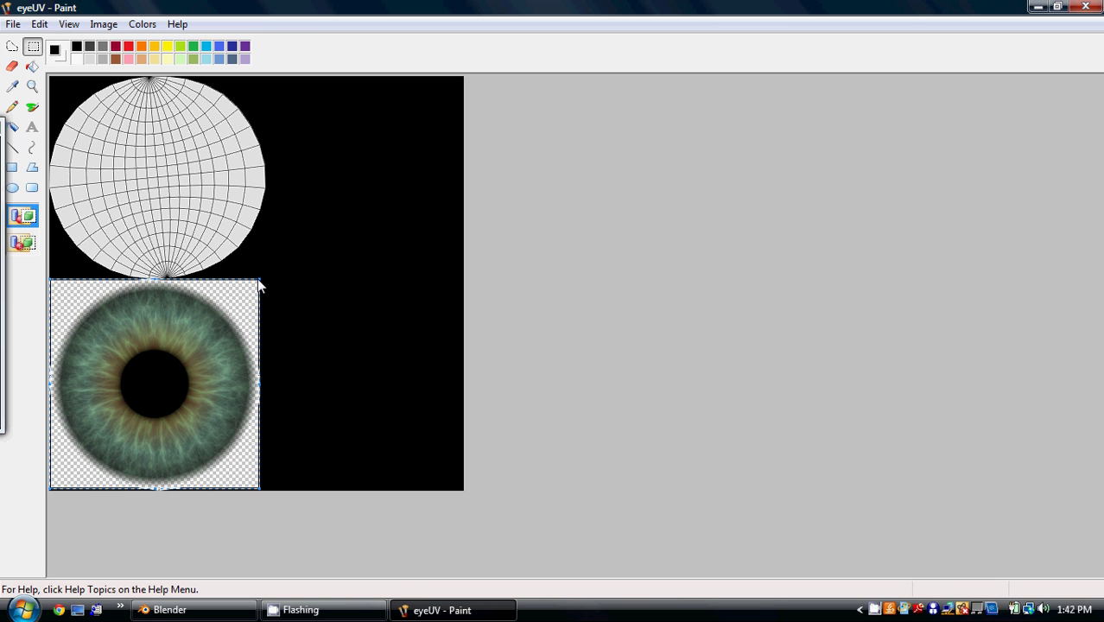
{"action": "left_click_drag", "start_coordinate": [257, 280], "coordinate": [255, 291]}
{"action": "left_click", "coordinate": [162, 395]}
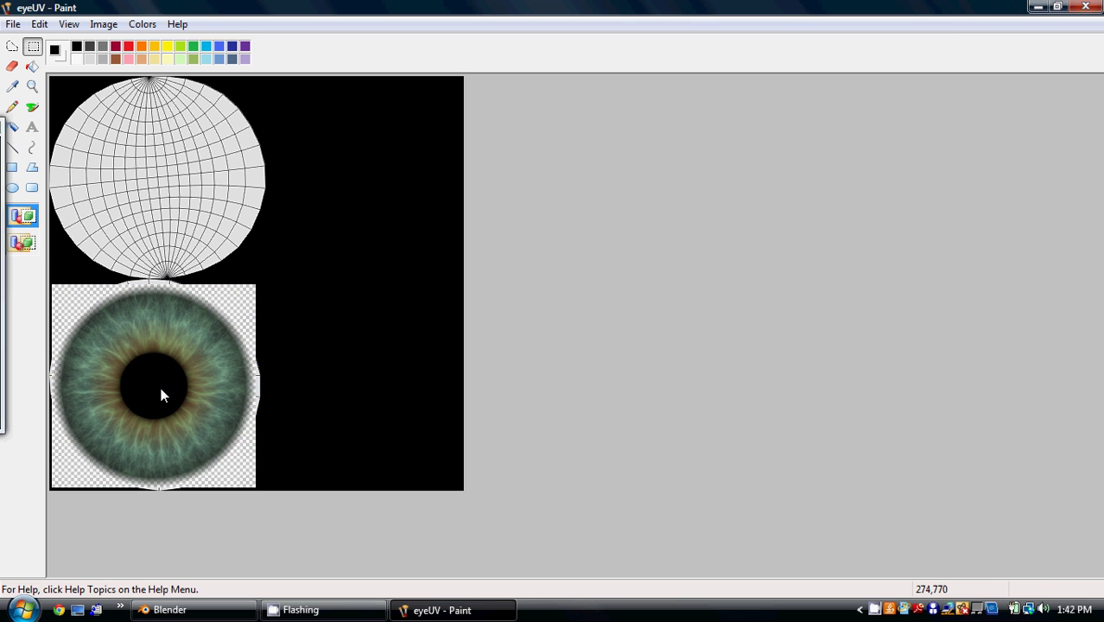
{"action": "left_click_drag", "start_coordinate": [161, 389], "coordinate": [164, 389]}
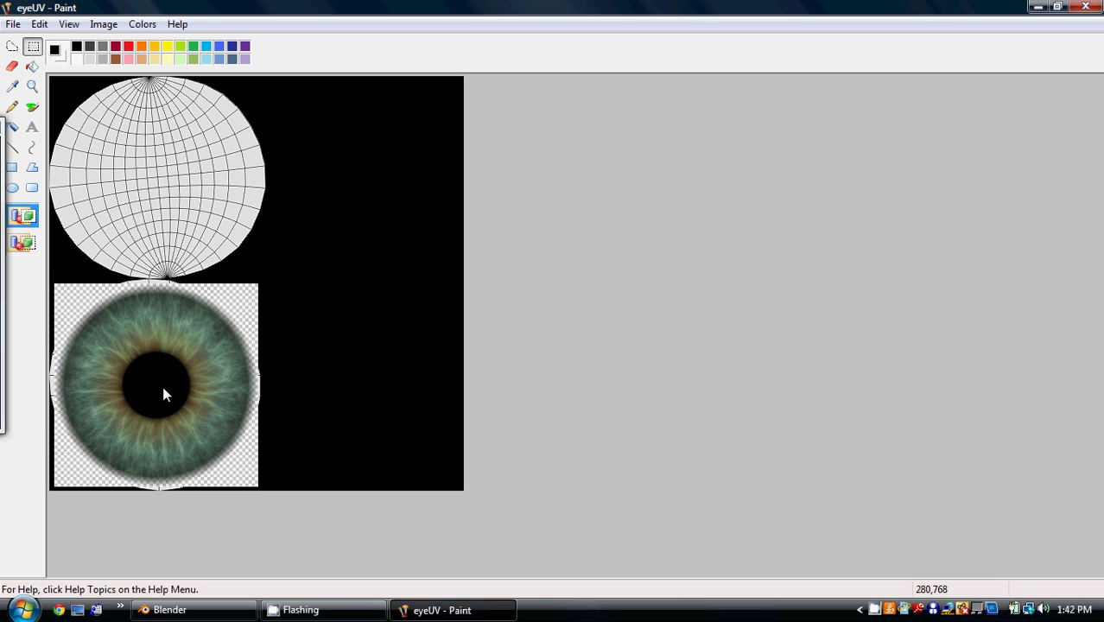
{"action": "left_click", "coordinate": [23, 243]}
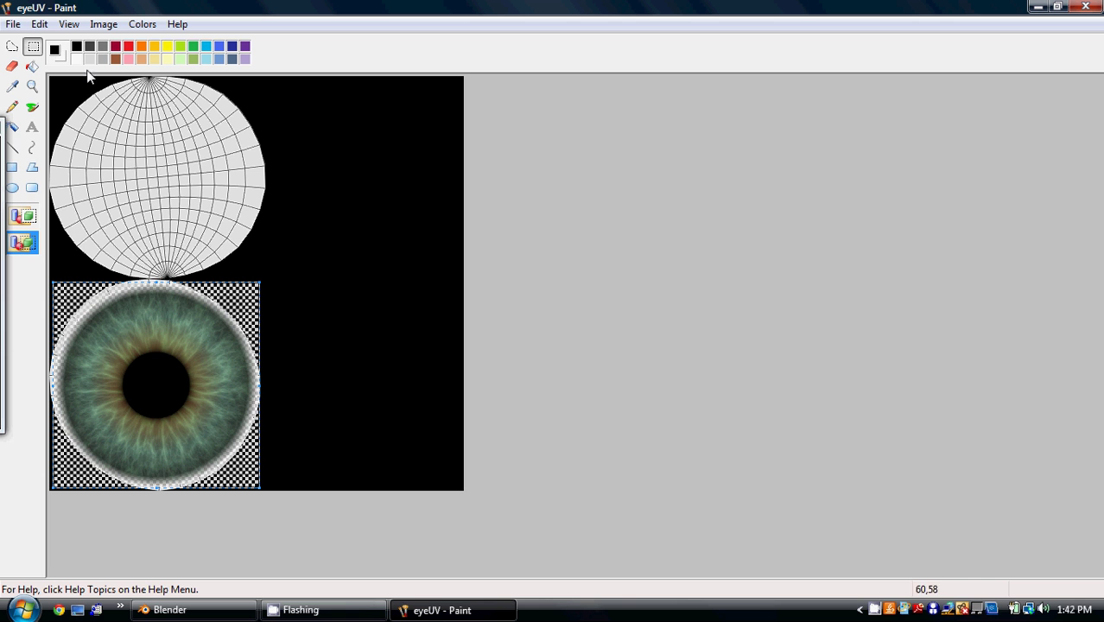
- Attempt saving the image as eyeUV2 and dismiss the resulting error
{"action": "left_click", "coordinate": [13, 24]}
{"action": "left_click", "coordinate": [63, 98]}
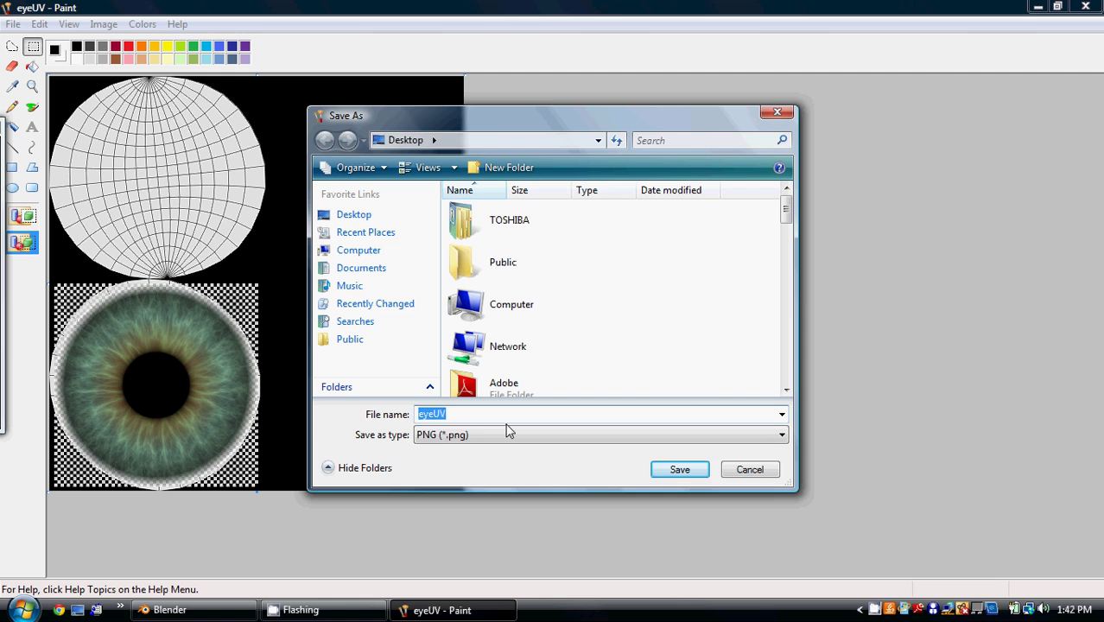
{"action": "type", "text": "eyeUV2"}
{"action": "left_click", "coordinate": [679, 469]}
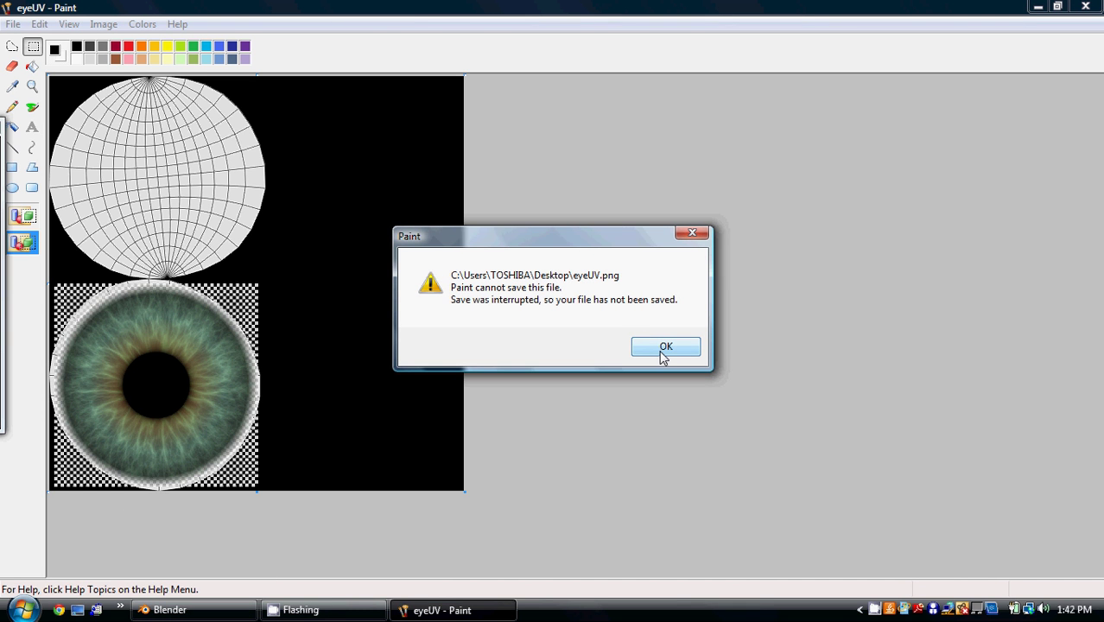
{"action": "left_click", "coordinate": [663, 354]}
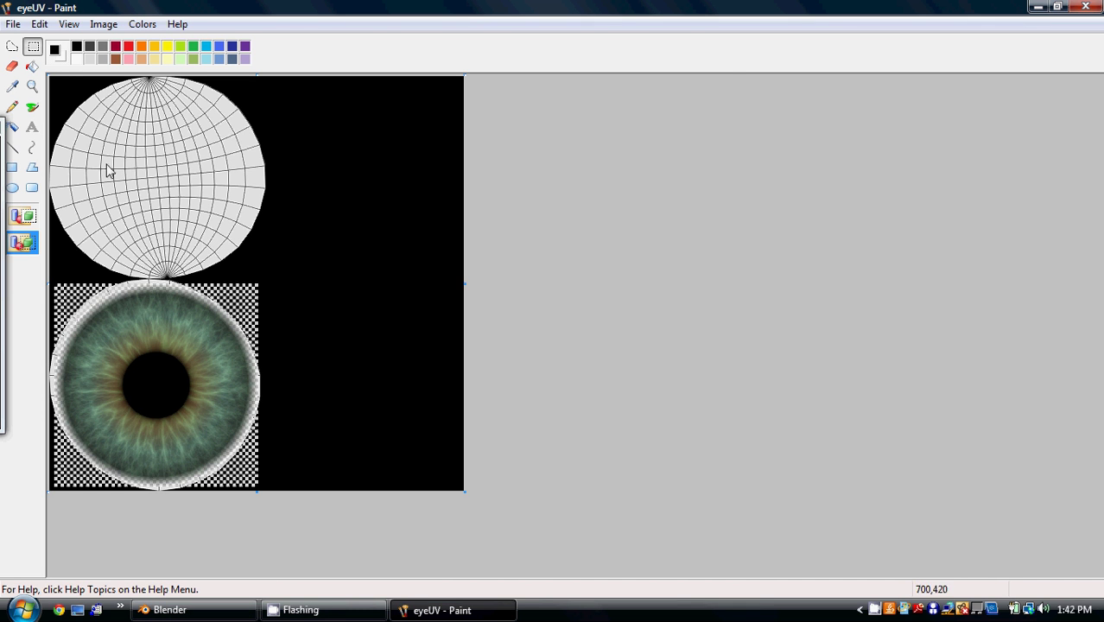
- Save the image as eyeUV2.png and switch back to Blender
{"action": "left_click", "coordinate": [13, 24]}
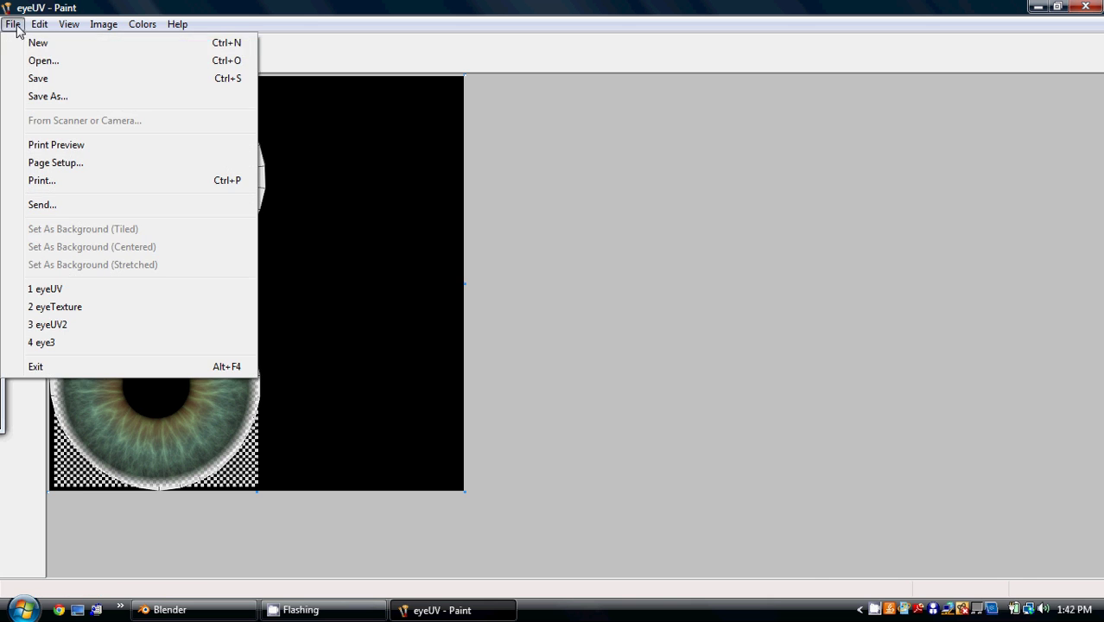
{"action": "left_click", "coordinate": [42, 98]}
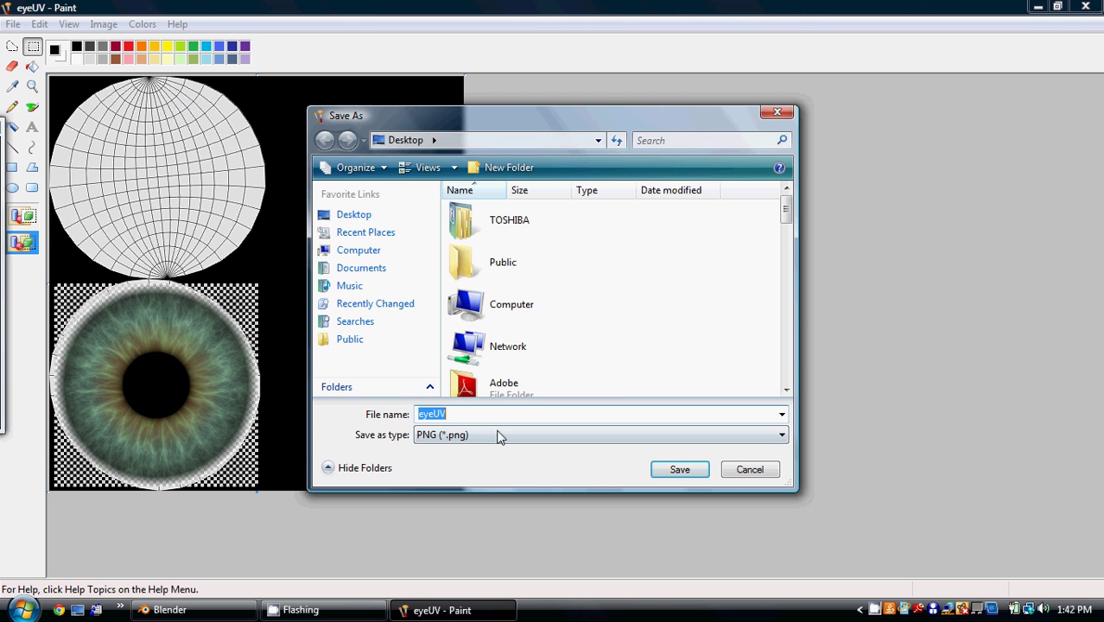
{"action": "left_click", "coordinate": [497, 418]}
{"action": "type", "text": "2"}
{"action": "left_click", "coordinate": [678, 469]}
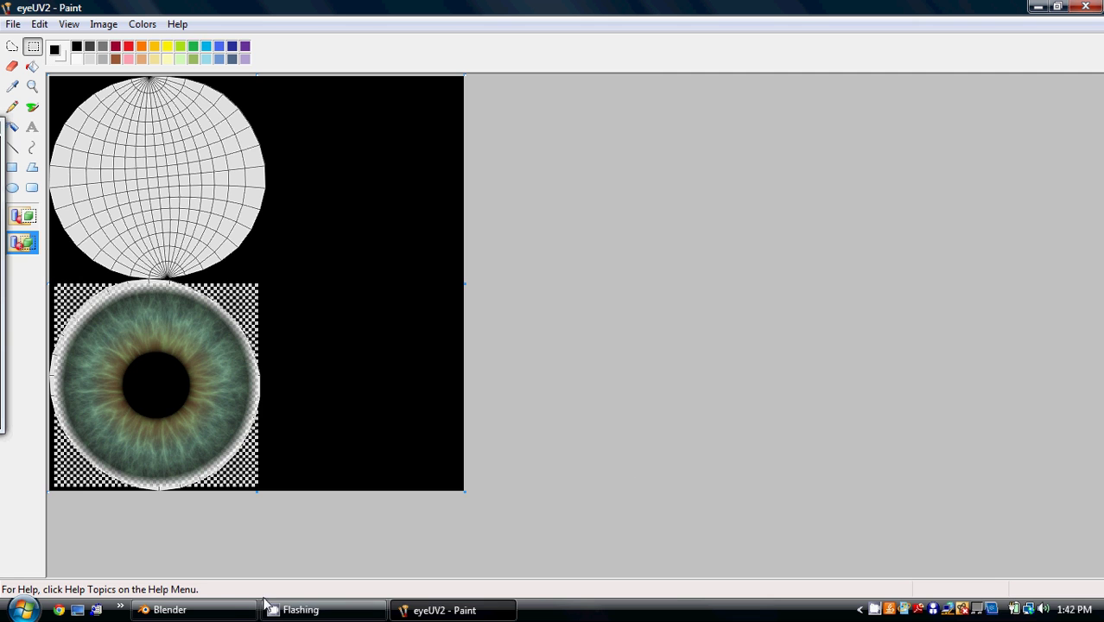
{"action": "left_click", "coordinate": [215, 612]}
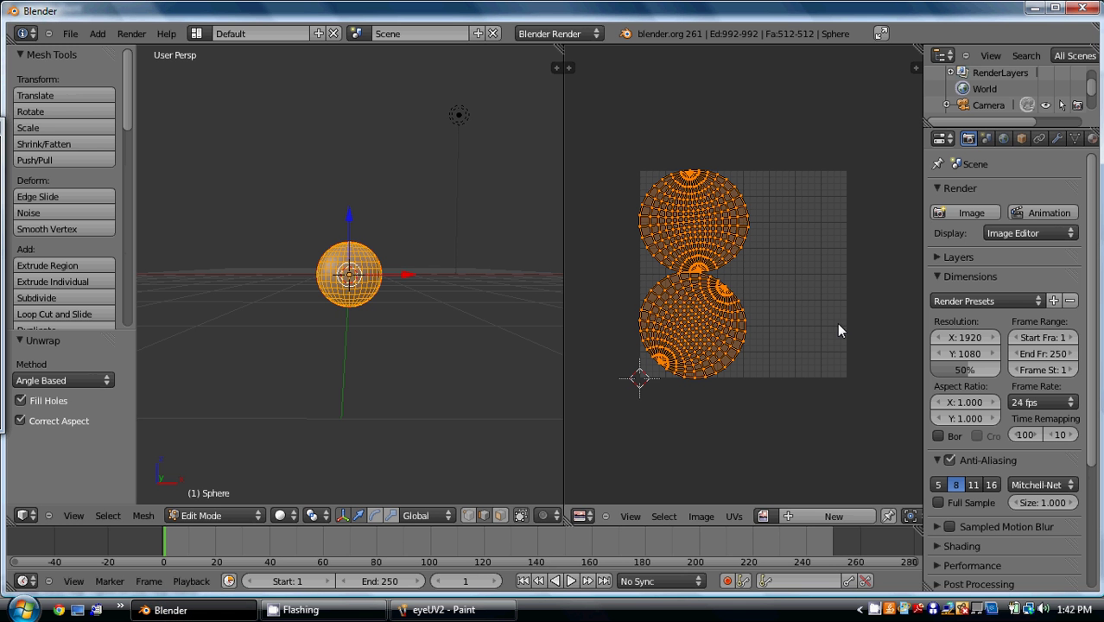
- Give the sphere a new material named iris
{"action": "scroll", "coordinate": [1048, 145], "scroll_direction": "down", "scroll_amount": 3}
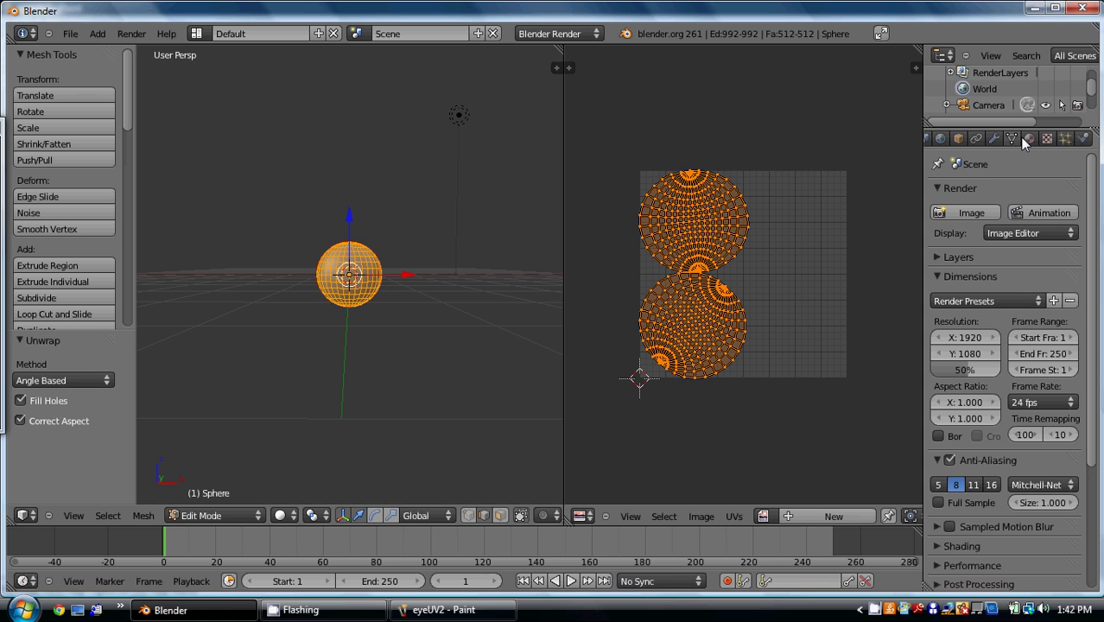
{"action": "left_click", "coordinate": [1031, 139]}
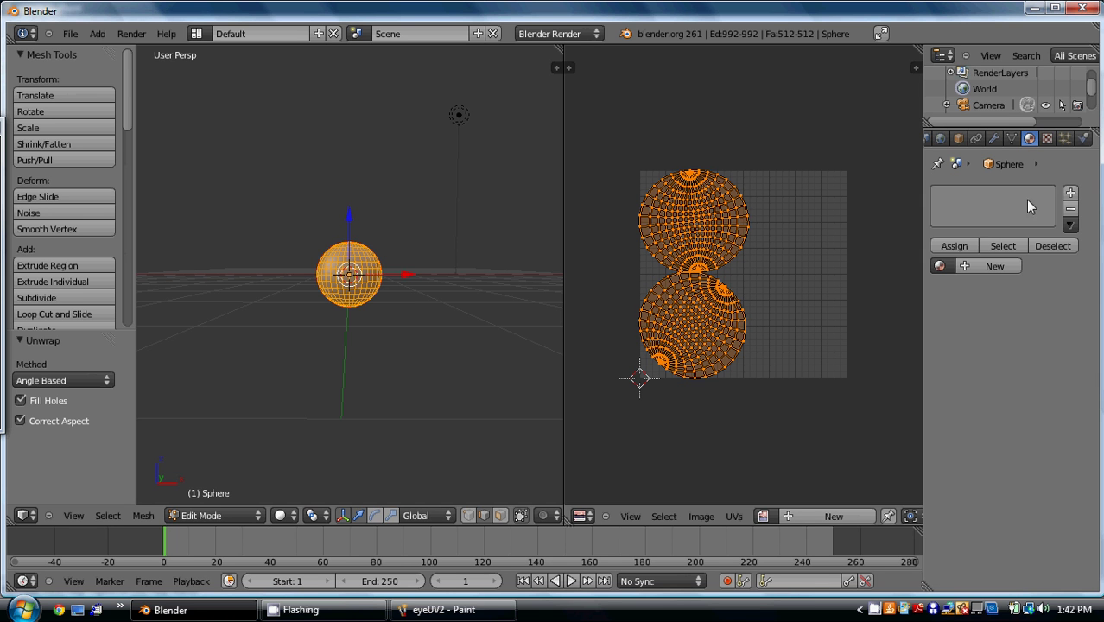
{"action": "left_click", "coordinate": [985, 268]}
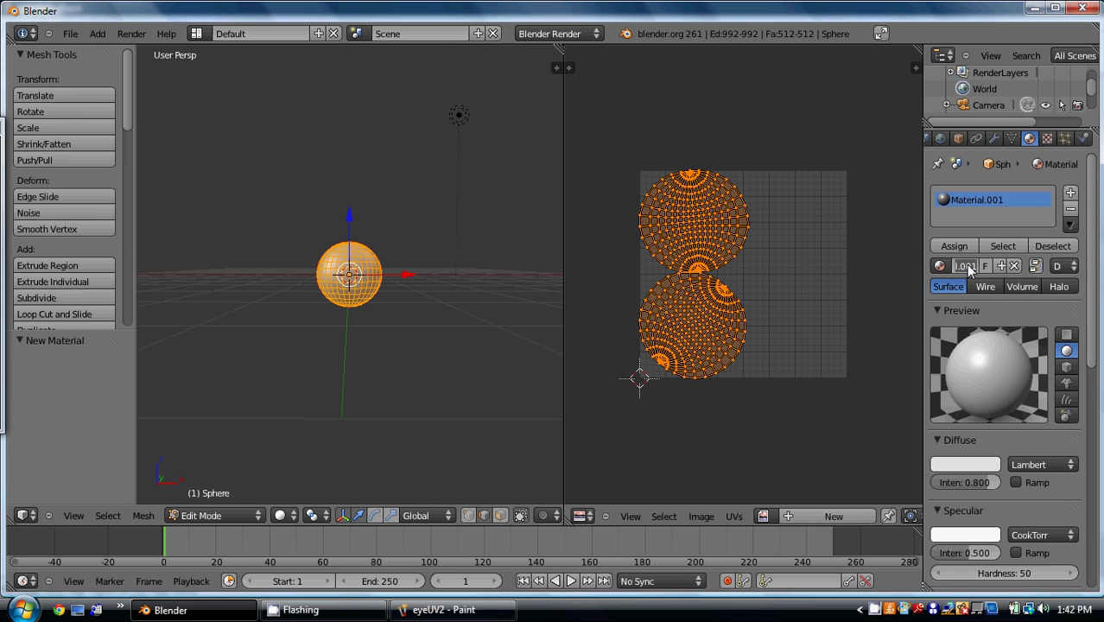
{"action": "type", "text": "iris"}
{"action": "key", "text": "Return"}
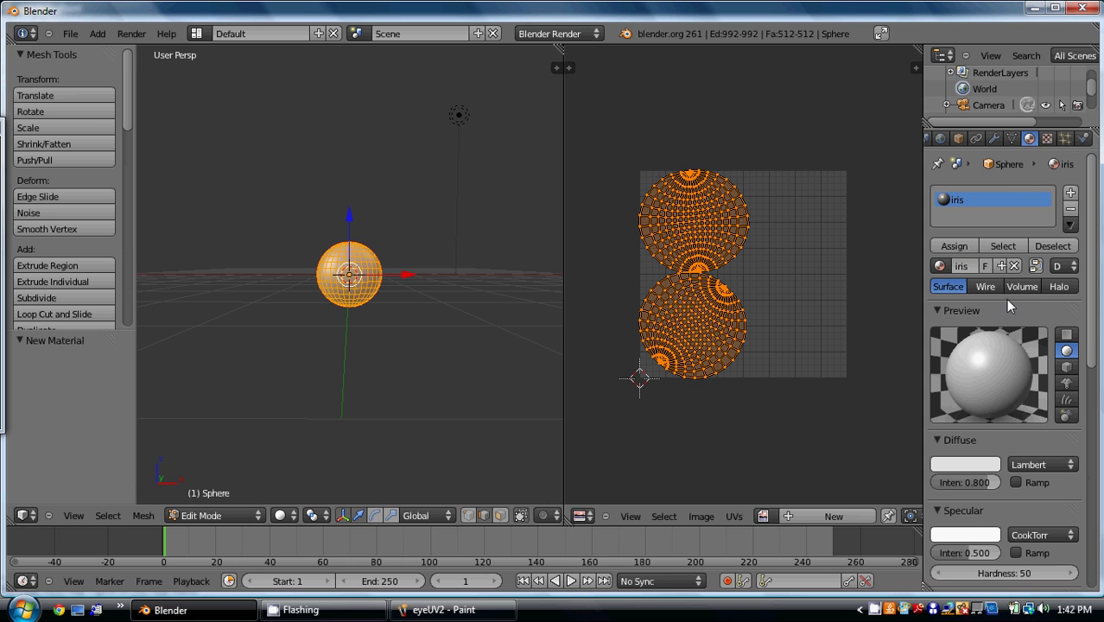
- Add a texture named iris to the material and set its type to Image or Movie
{"action": "left_click", "coordinate": [1047, 140]}
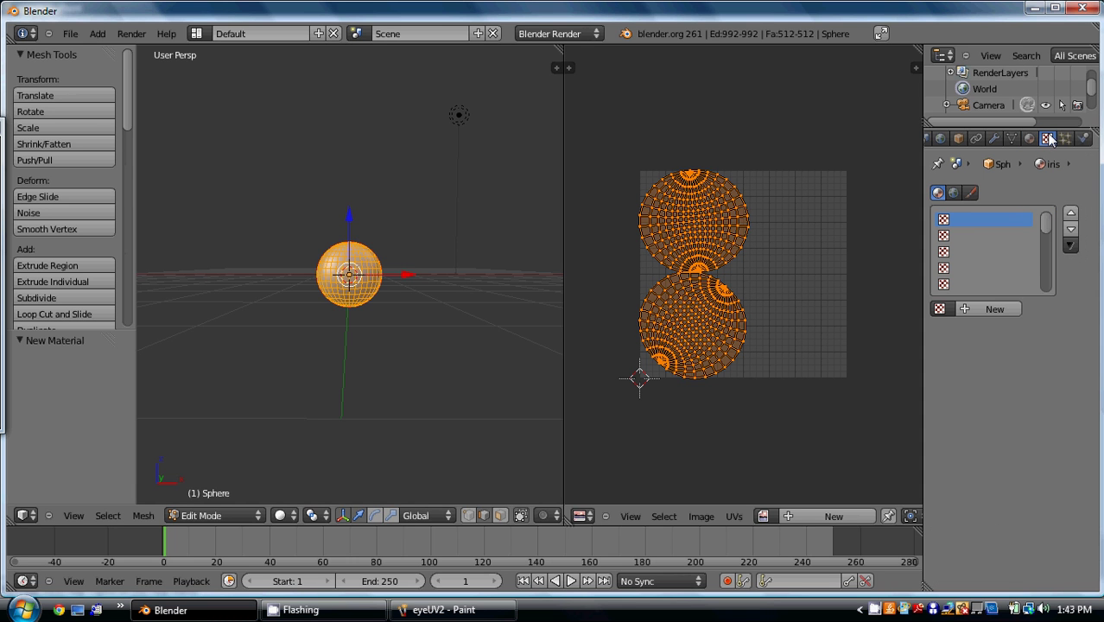
{"action": "left_click", "coordinate": [967, 310]}
{"action": "left_click", "coordinate": [964, 308]}
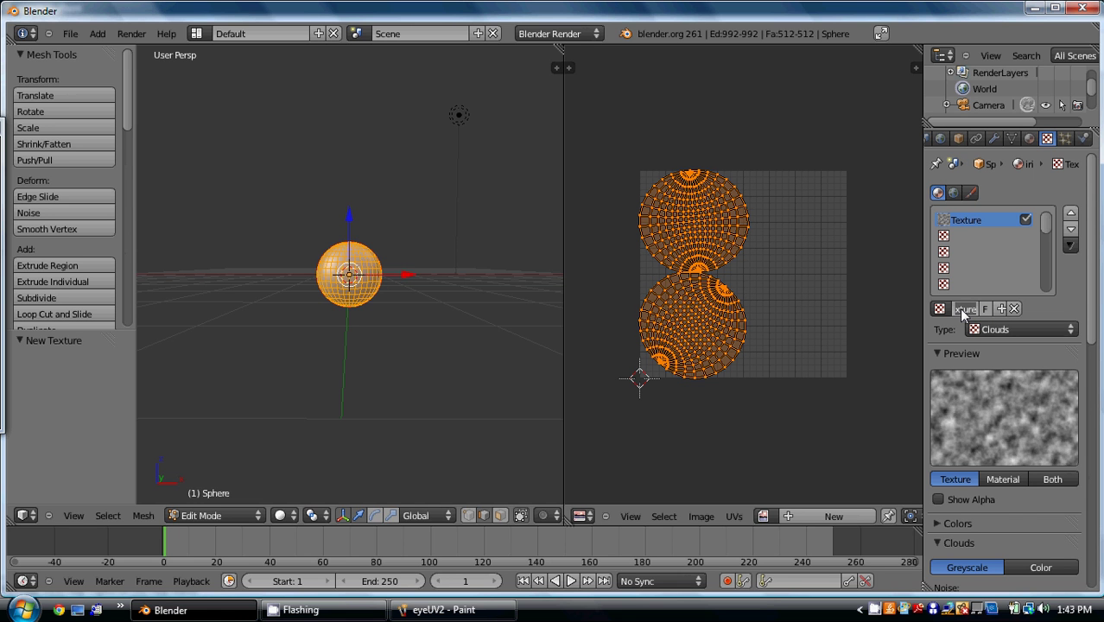
{"action": "type", "text": "iris"}
{"action": "key", "text": "Return"}
{"action": "left_click", "coordinate": [1036, 327]}
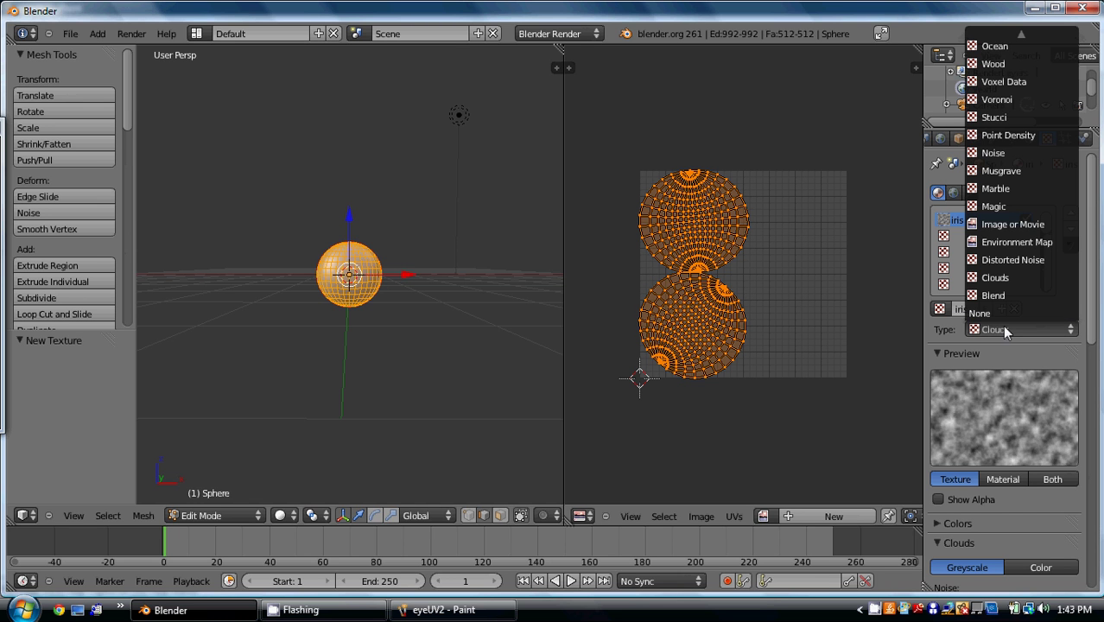
{"action": "left_click", "coordinate": [1023, 227]}
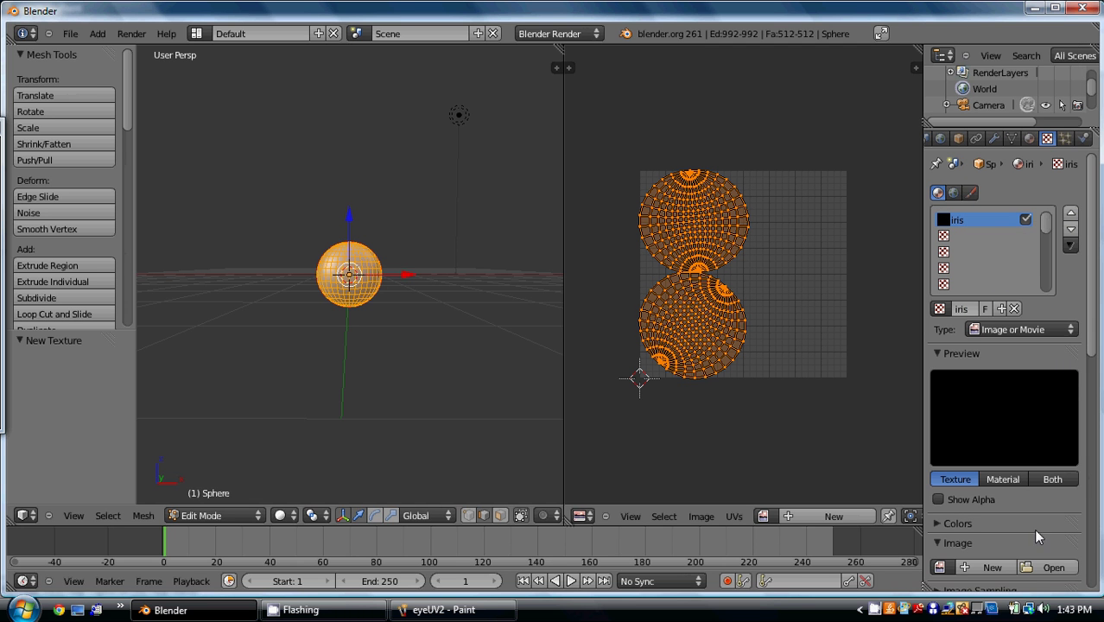
- Load eyeUV2.png from the Desktop into the iris texture
{"action": "left_click", "coordinate": [1044, 568]}
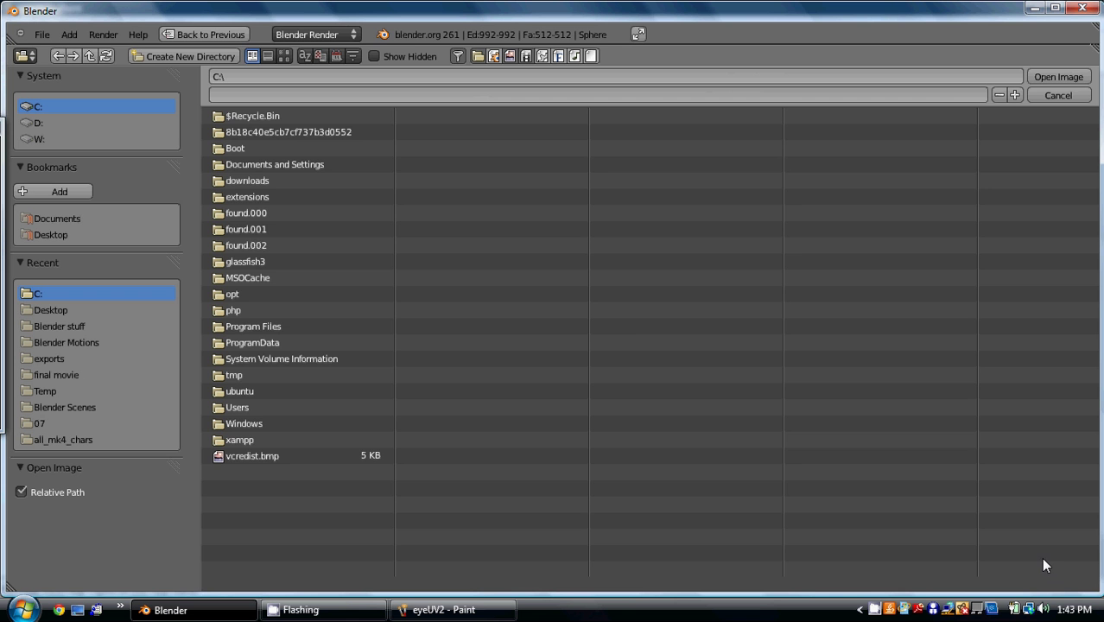
{"action": "left_click", "coordinate": [52, 234]}
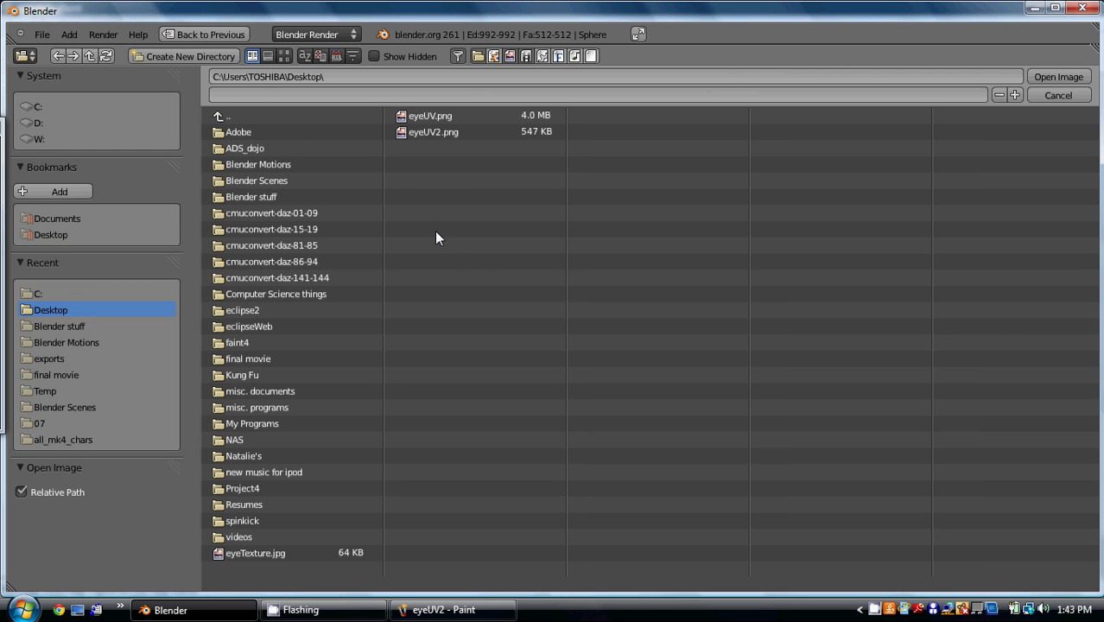
{"action": "left_click", "coordinate": [429, 132]}
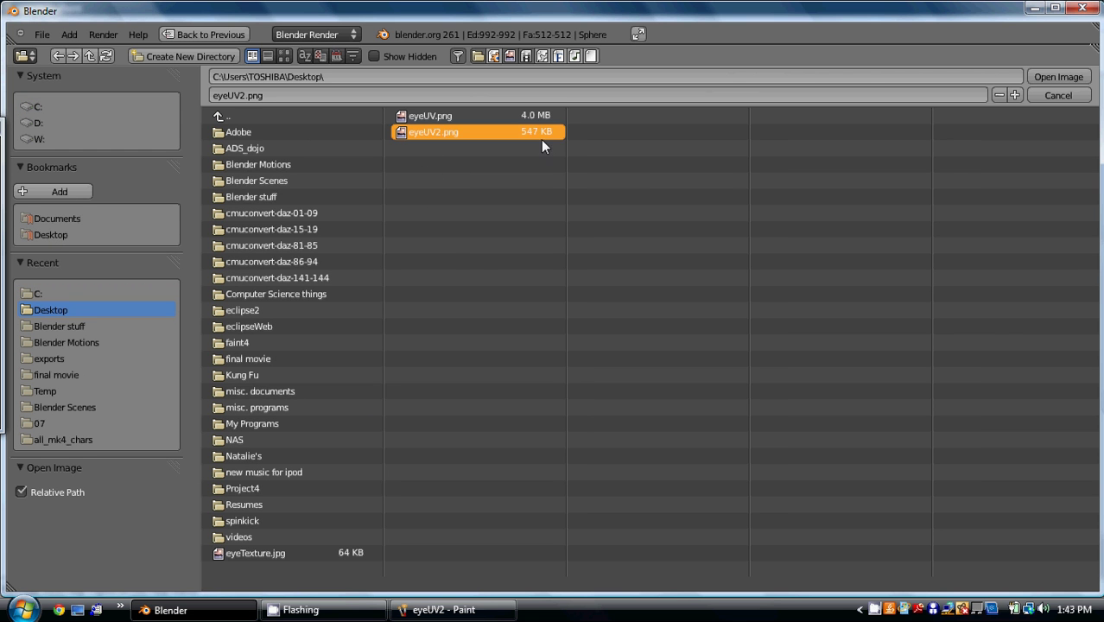
{"action": "left_click", "coordinate": [1060, 78]}
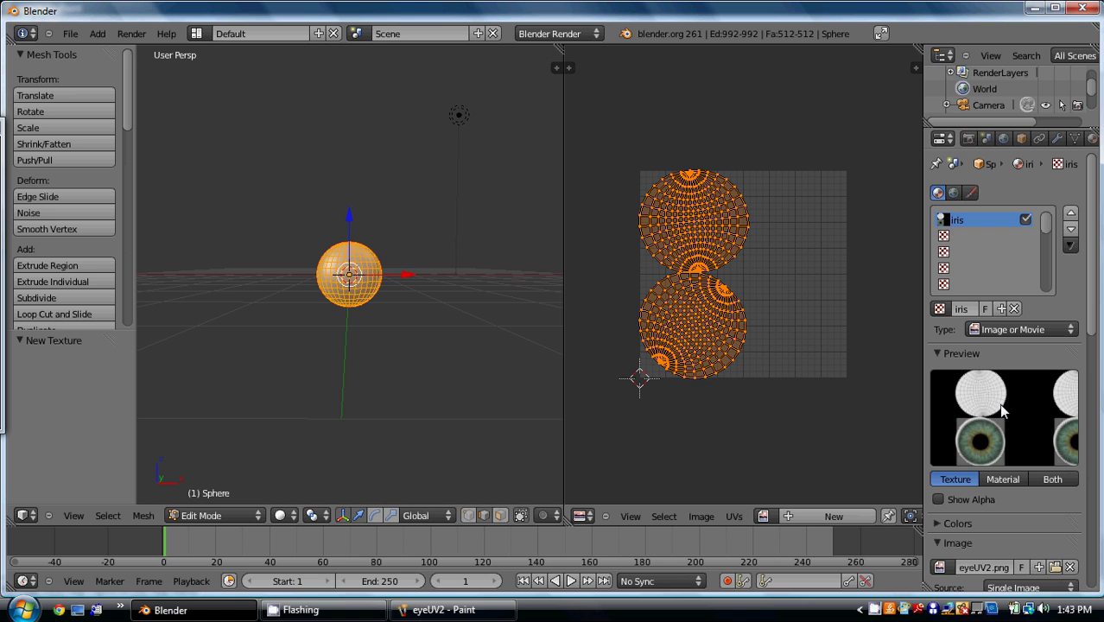
- Switch the iris texture's mapping coordinates from Generated to UV
{"action": "scroll", "coordinate": [998, 404], "scroll_direction": "down", "scroll_amount": 5}
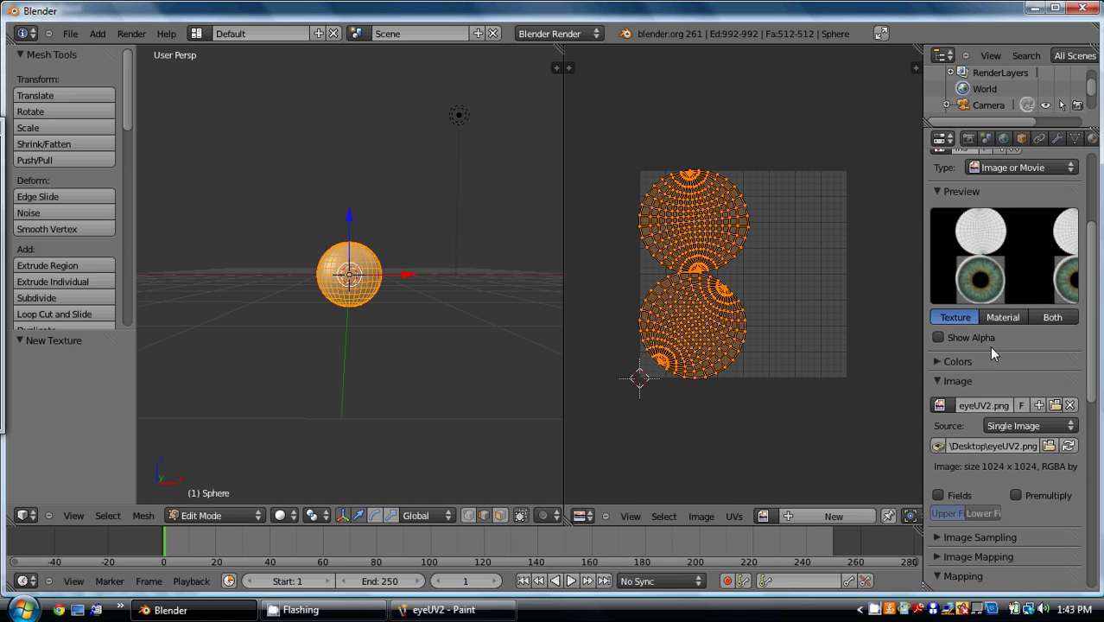
{"action": "scroll", "coordinate": [988, 345], "scroll_direction": "down", "scroll_amount": 5}
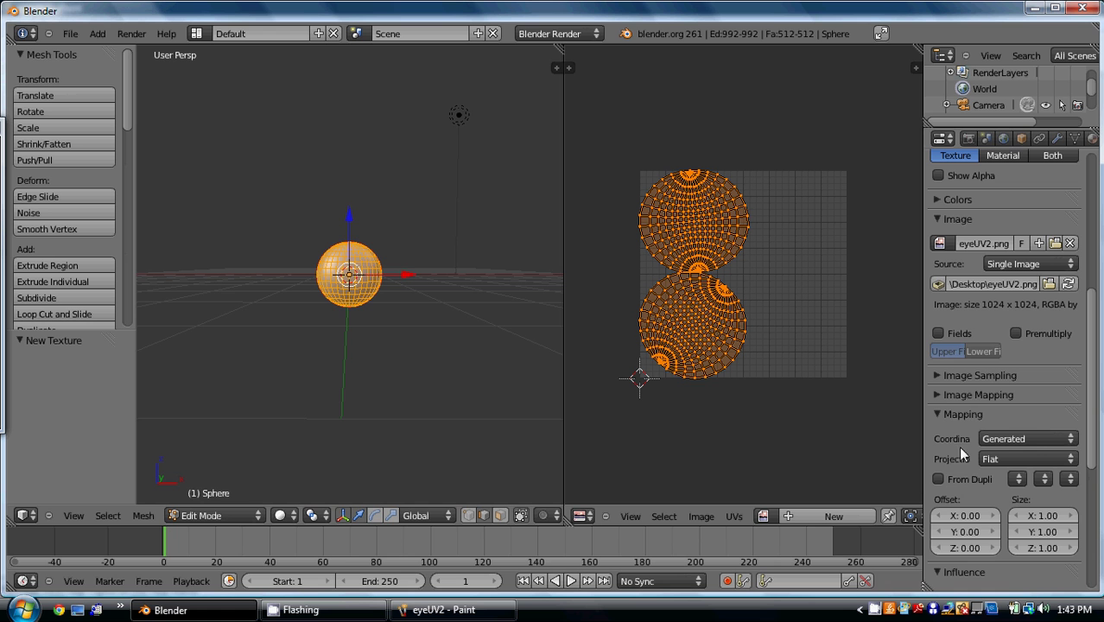
{"action": "left_click", "coordinate": [1028, 439]}
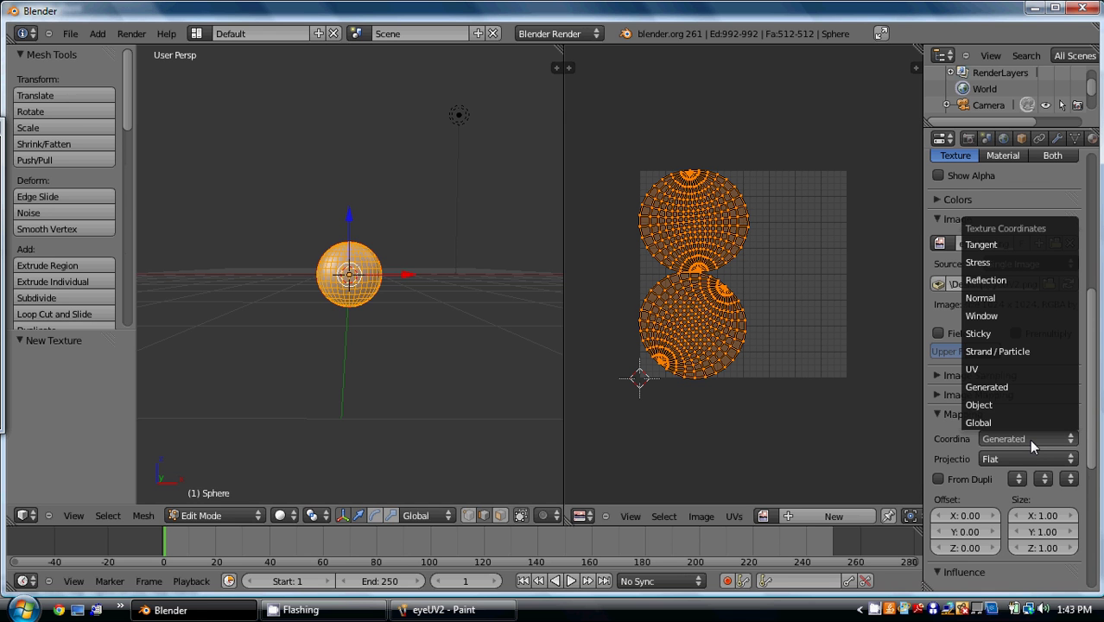
{"action": "left_click", "coordinate": [977, 368]}
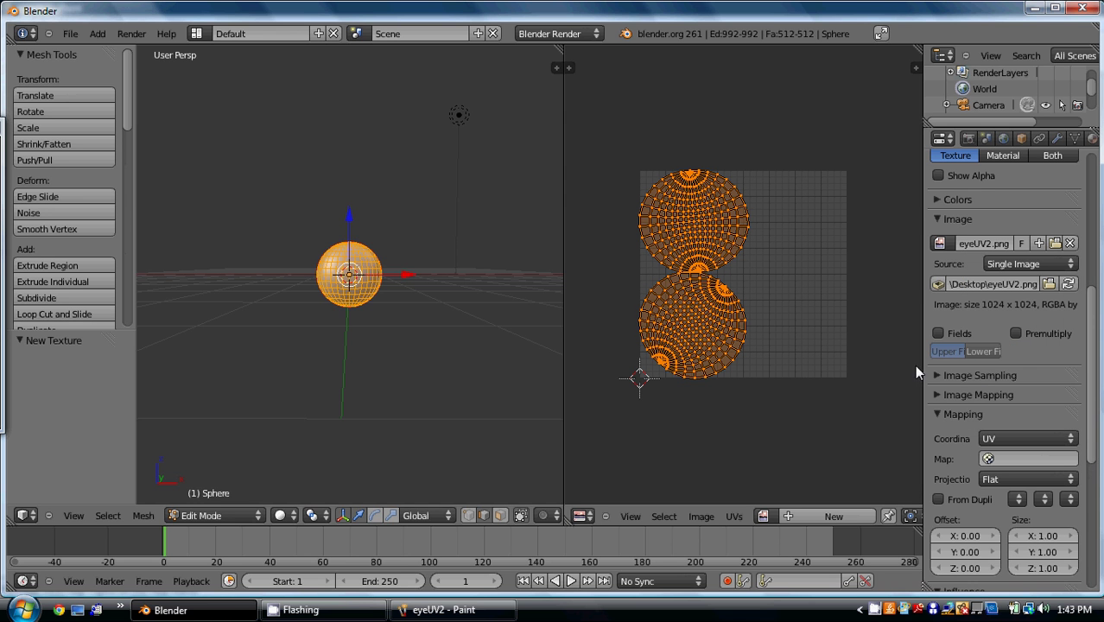
{"action": "middle_click_drag", "start_coordinate": [485, 245], "coordinate": [390, 145]}
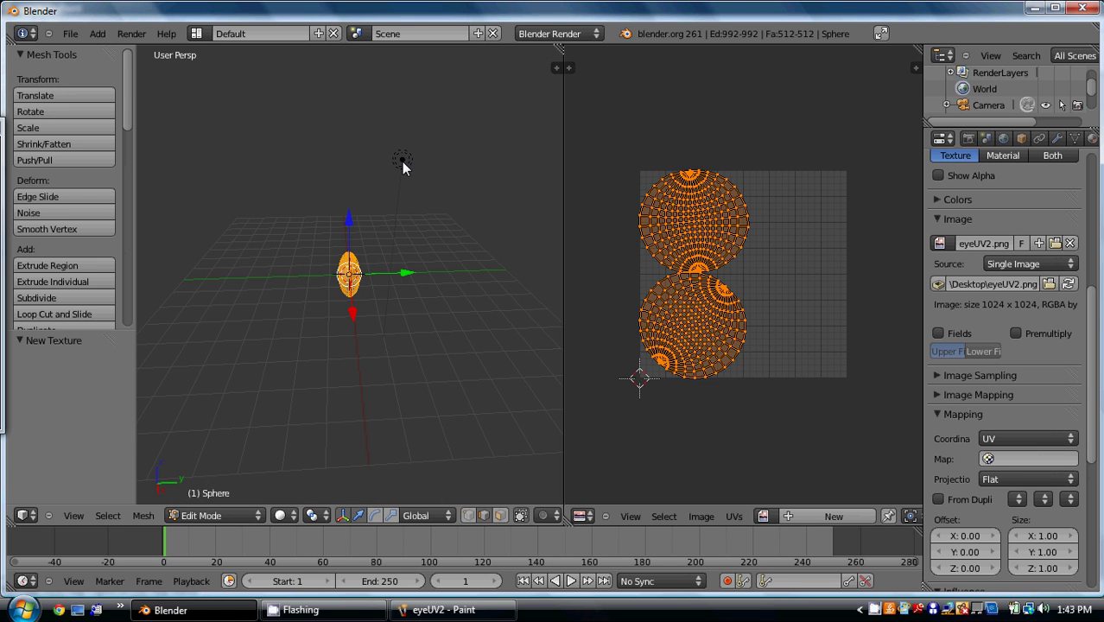
- Return to object mode and move the lamp along the X axis
{"action": "key", "text": "Tab"}
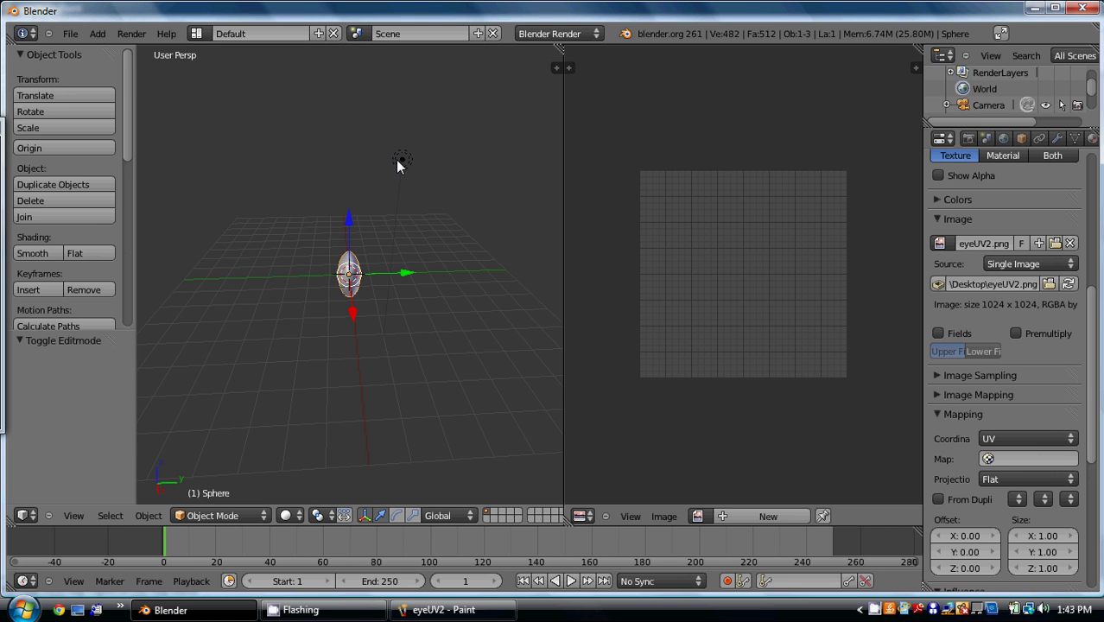
{"action": "right_click", "coordinate": [400, 161]}
{"action": "key", "text": "g"}
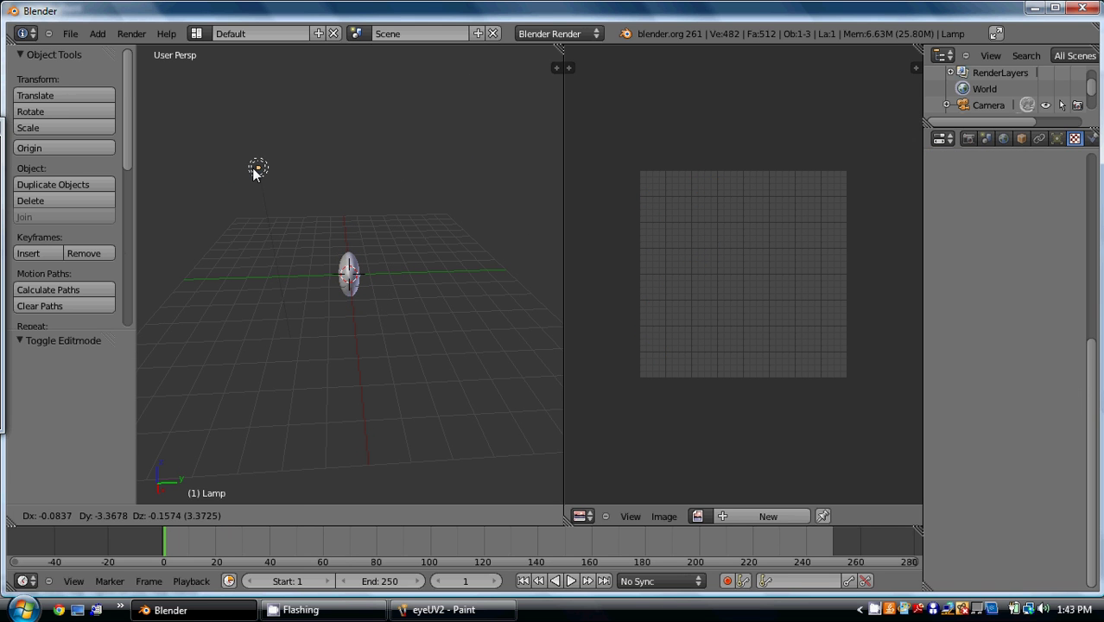
{"action": "key", "text": "x"}
{"action": "left_click", "coordinate": [259, 170]}
{"action": "middle_click_drag", "start_coordinate": [303, 240], "coordinate": [452, 192]}
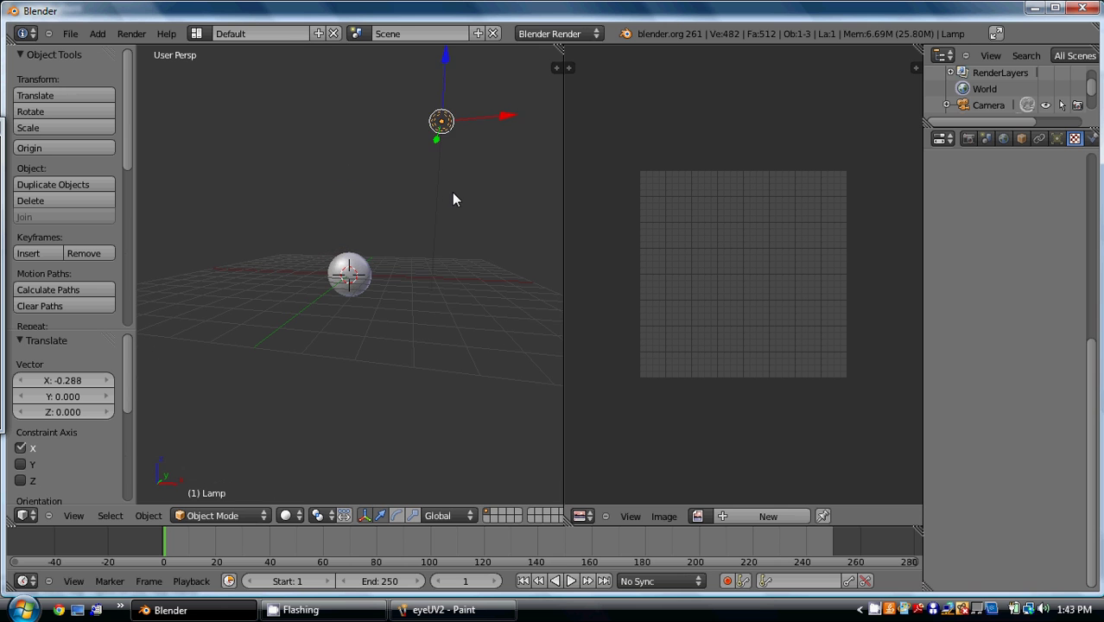
- Place the lamp below and left of the eyeball, then render the scene
{"action": "key", "text": "g"}
{"action": "left_click", "coordinate": [391, 280]}
{"action": "middle_click_drag", "start_coordinate": [423, 262], "coordinate": [388, 274]}
{"action": "key", "text": "F12"}
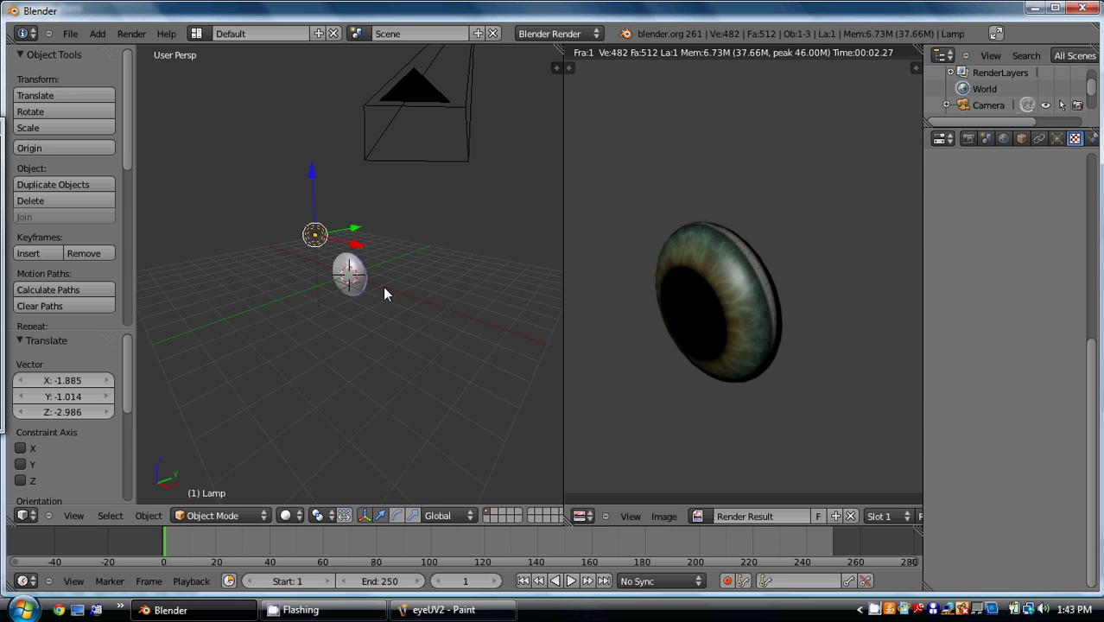
- Align the camera to the front view with Ctrl+Alt+Numpad 0 and view through it
{"action": "key", "text": "KP_1"}
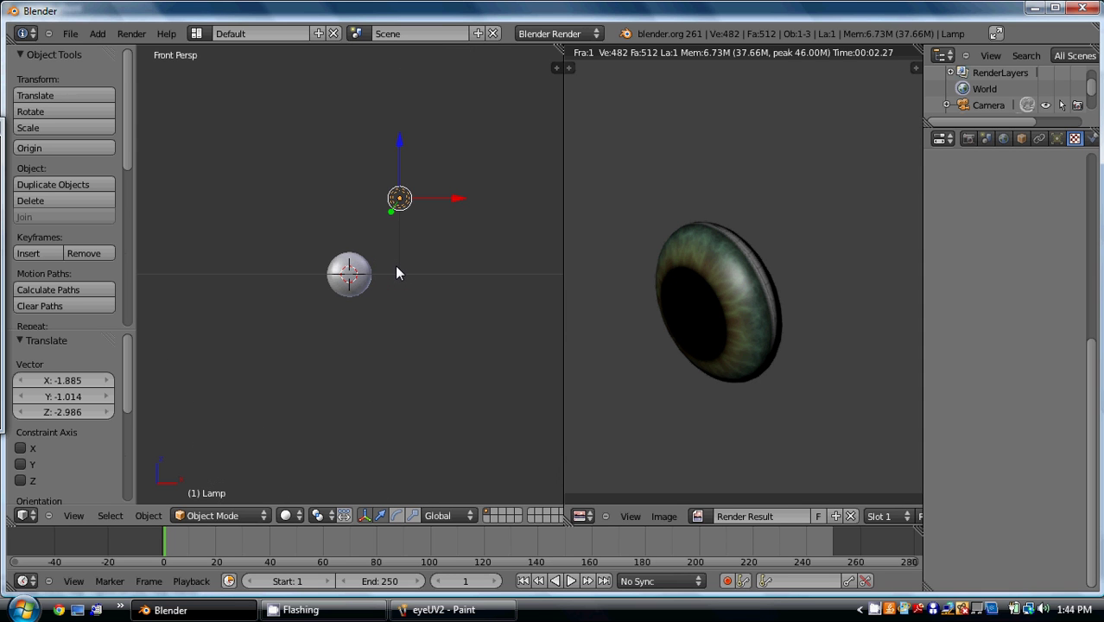
{"action": "scroll", "coordinate": [400, 262], "scroll_direction": "up", "scroll_amount": 3}
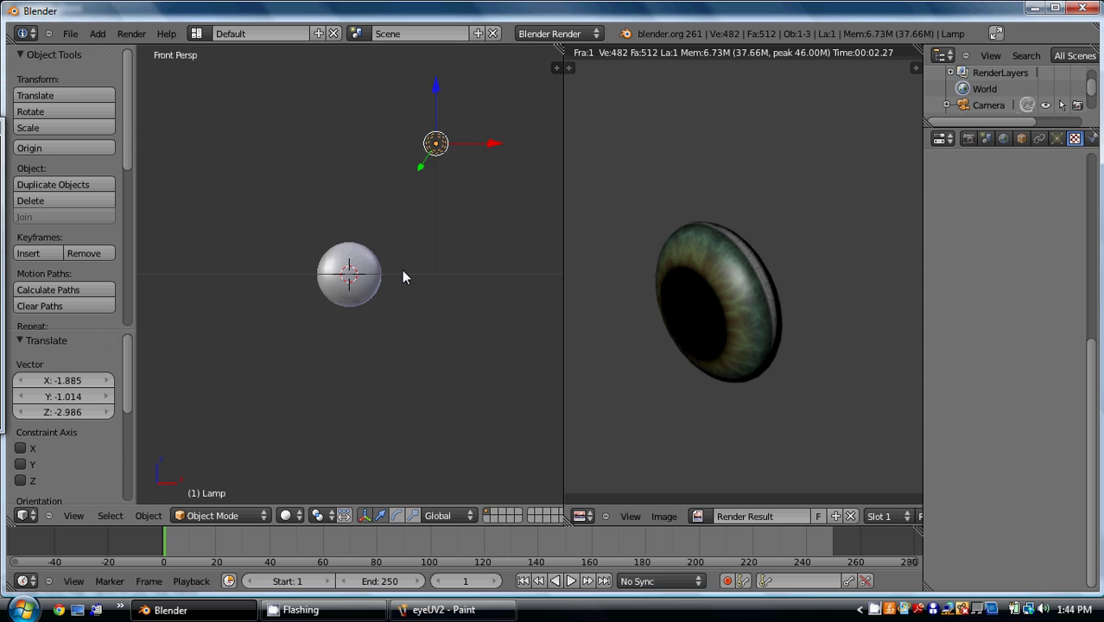
{"action": "scroll", "coordinate": [401, 270], "scroll_direction": "down", "scroll_amount": 1}
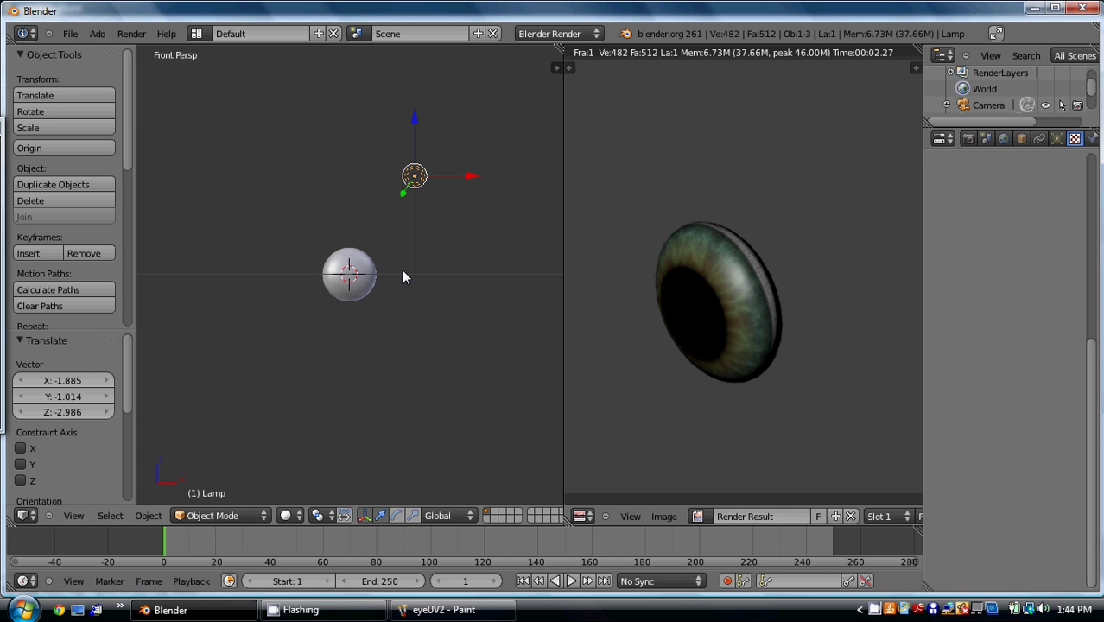
{"action": "key", "text": "ctrl+alt+KP_0"}
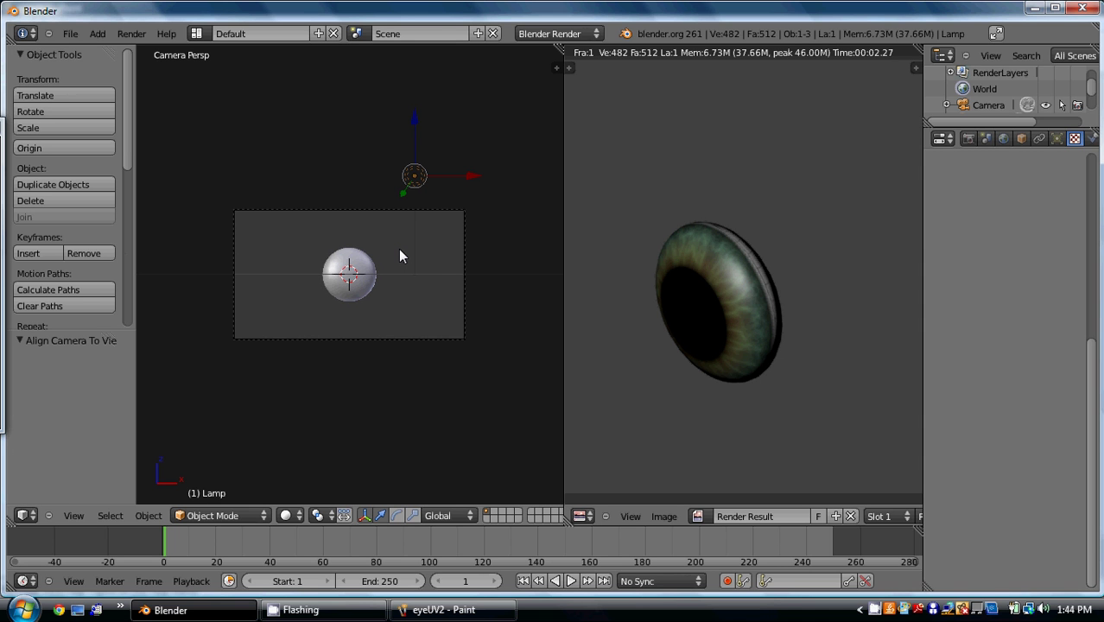
{"action": "scroll", "coordinate": [399, 255], "scroll_direction": "up", "scroll_amount": 3}
{"action": "key", "text": "KP_1"}
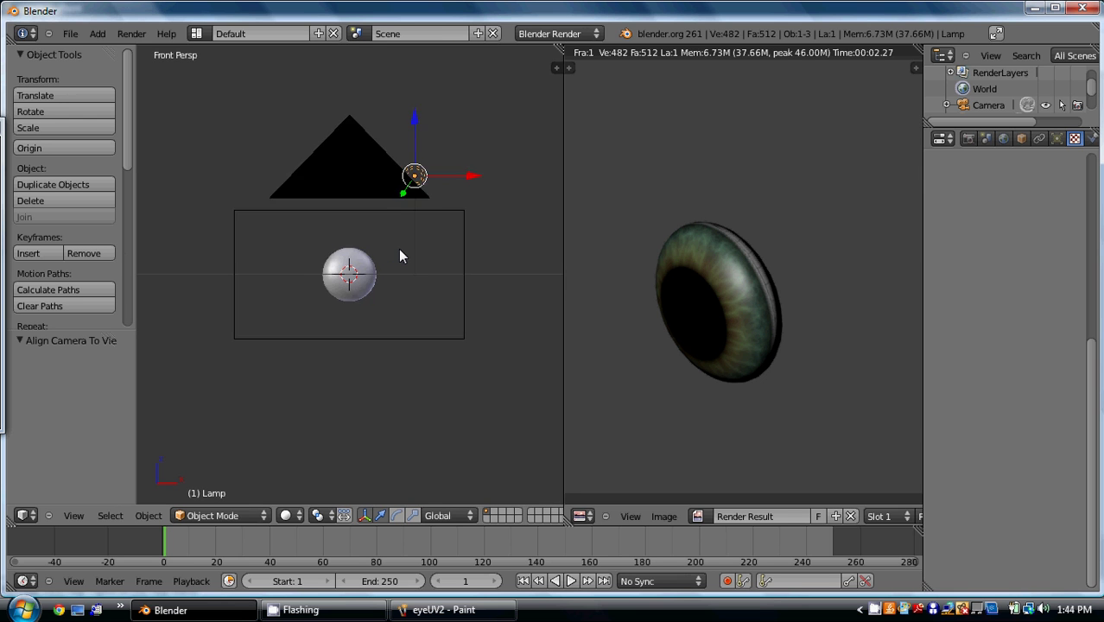
{"action": "scroll", "coordinate": [399, 255], "scroll_direction": "down", "scroll_amount": 3}
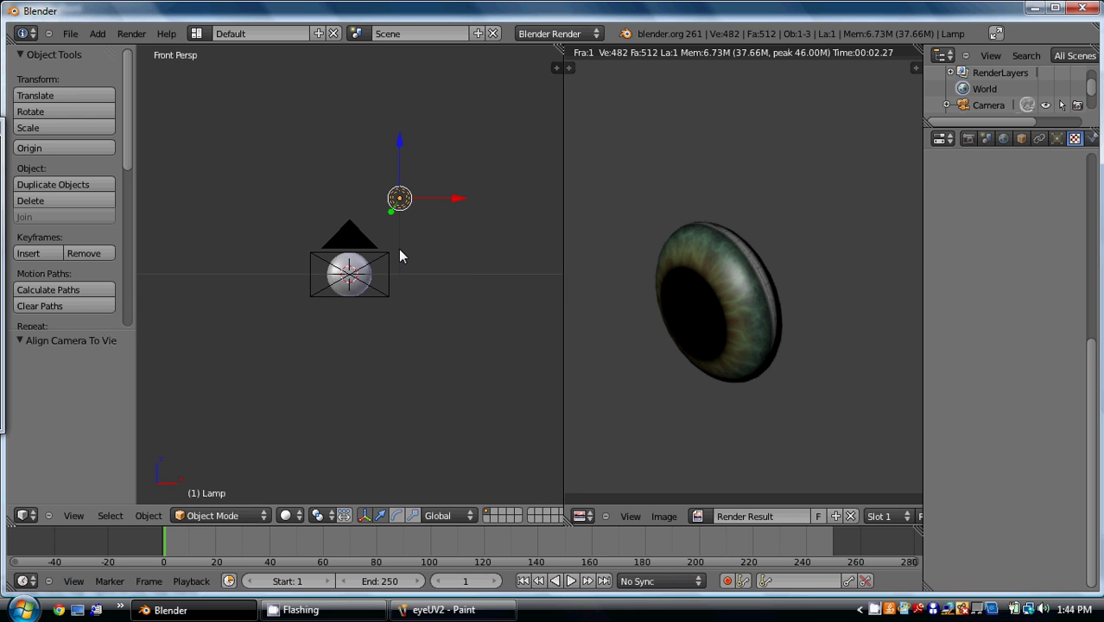
{"action": "key", "text": "KP_0"}
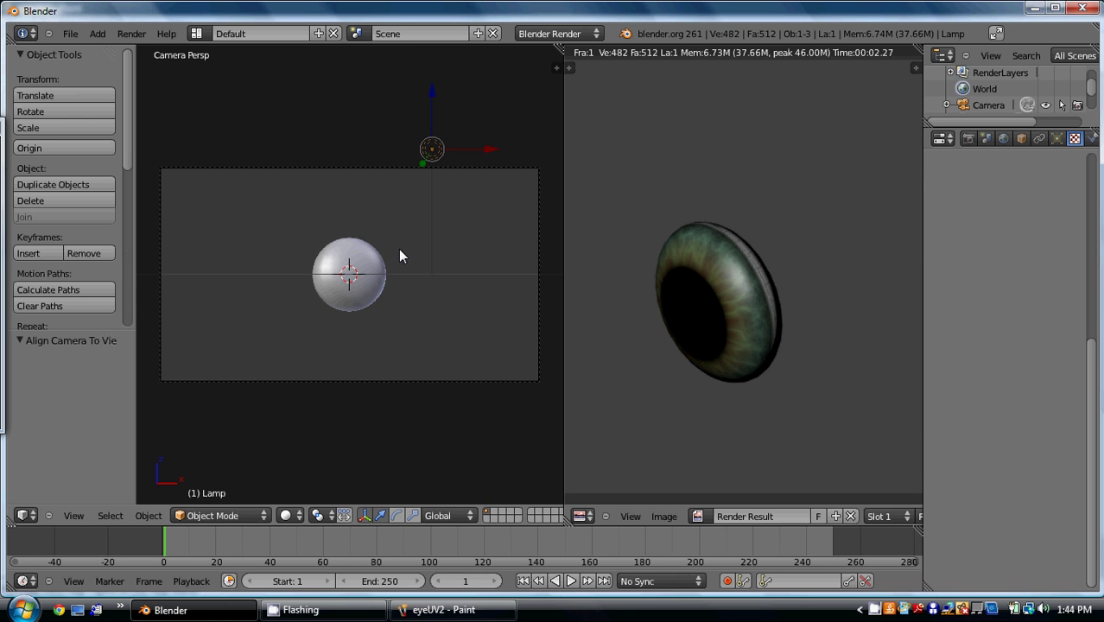
- Add a UV sphere in right view, scale it to 1.772 and shift it along Y
{"action": "key", "text": "KP_3"}
{"action": "key", "text": "shift+a"}
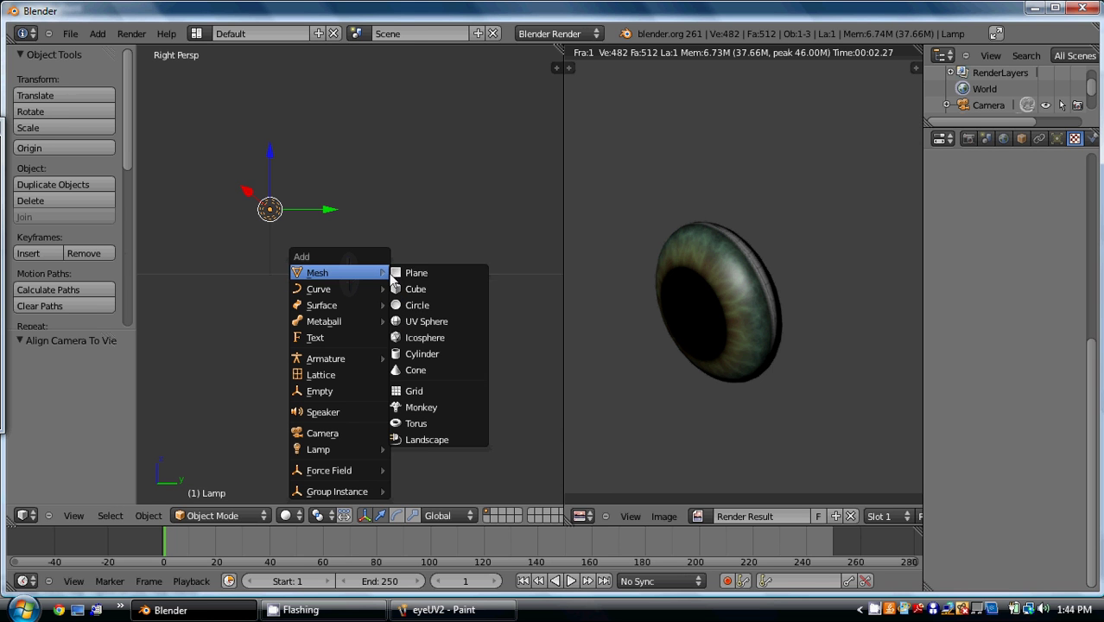
{"action": "left_click", "coordinate": [432, 321]}
{"action": "scroll", "coordinate": [405, 263], "scroll_direction": "up", "scroll_amount": 3}
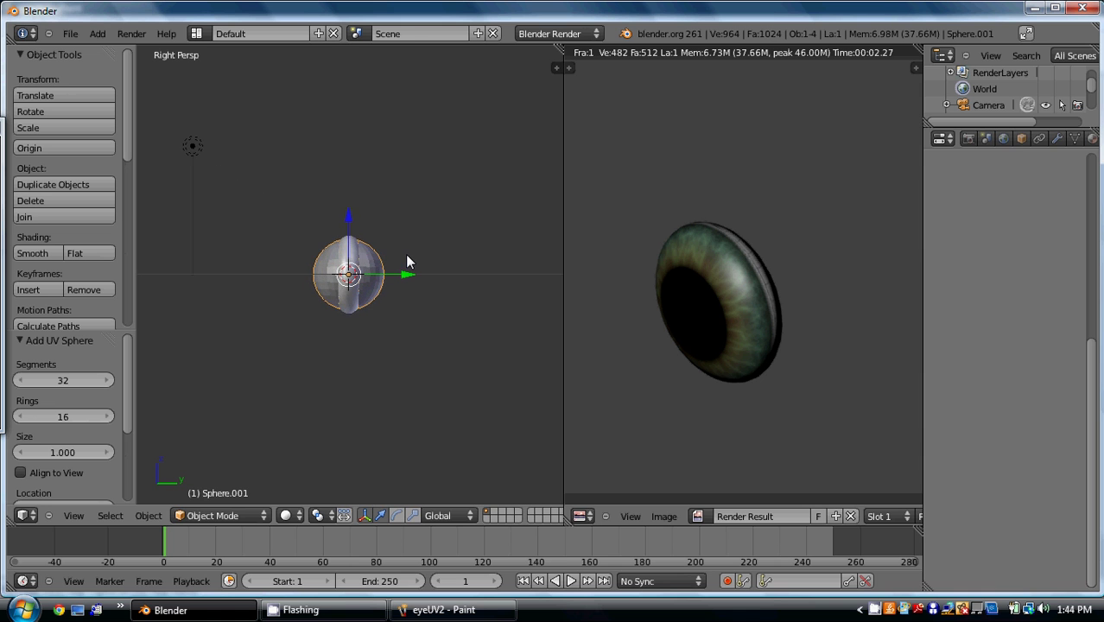
{"action": "key", "text": "s"}
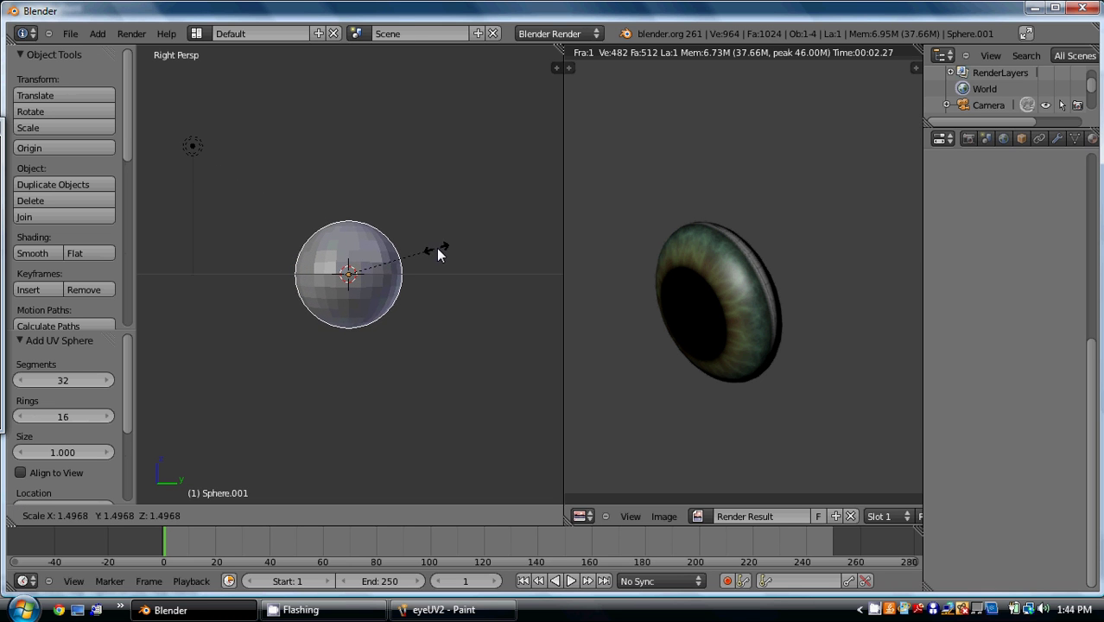
{"action": "left_click", "coordinate": [453, 249]}
{"action": "key", "text": "g"}
{"action": "key", "text": "y"}
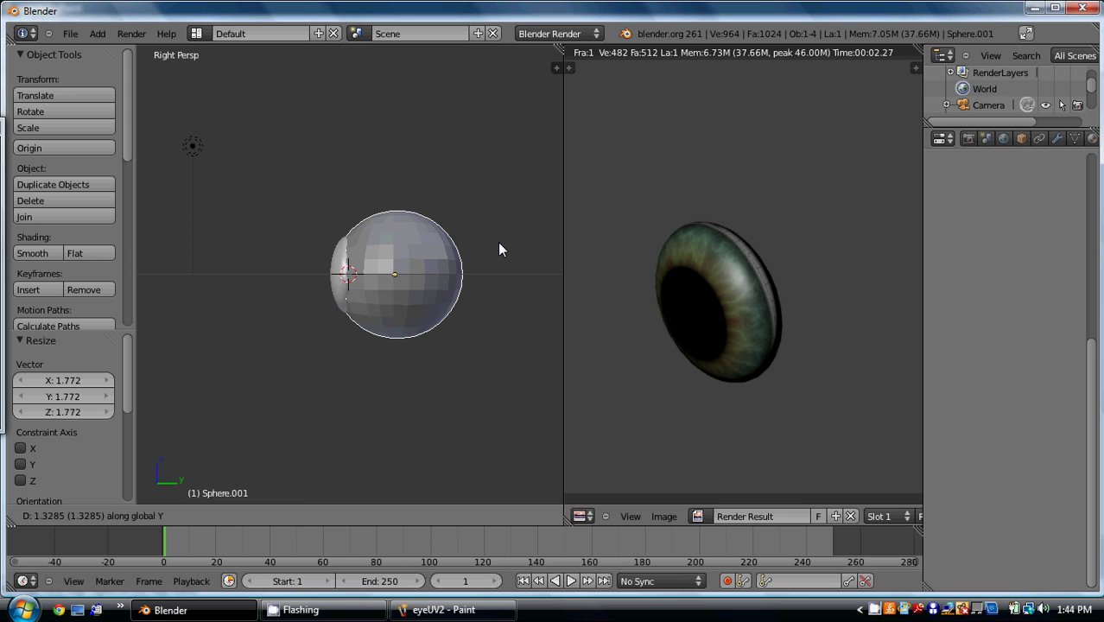
{"action": "left_click", "coordinate": [498, 249]}
{"action": "mouse_move", "coordinate": [423, 258]}
{"action": "middle_mouse_down"}
{"action": "mouse_move", "coordinate": [603, 255]}
{"action": "mouse_move", "coordinate": [416, 276]}
{"action": "middle_mouse_up"}
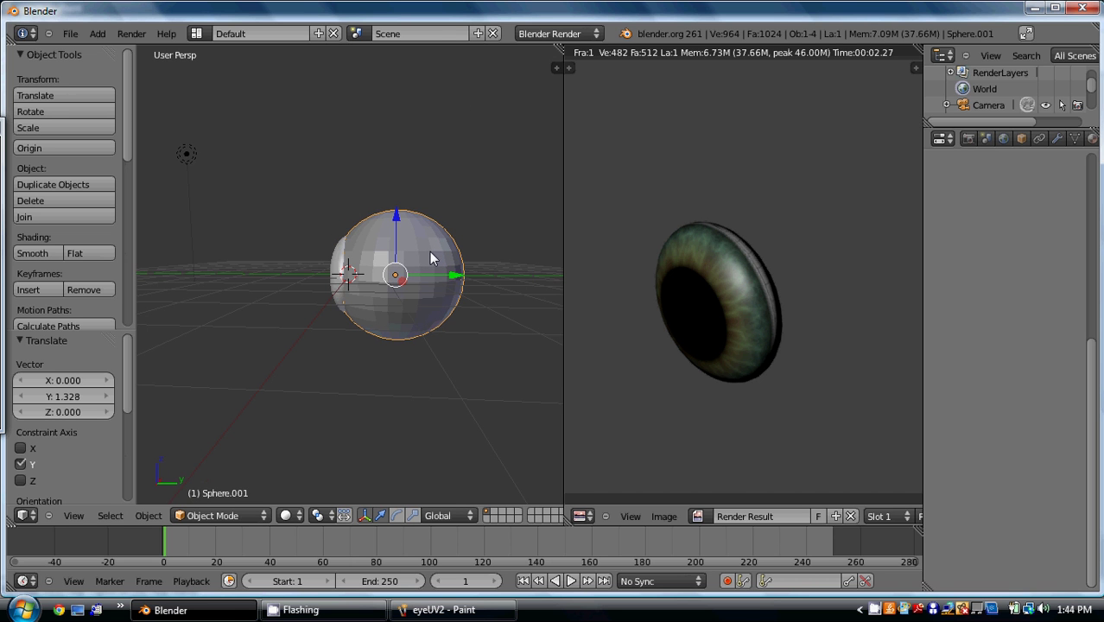
- Adjust the outer sphere to scale 1.118 and a 0.256 shift along Y
{"action": "key", "text": "KP_3"}
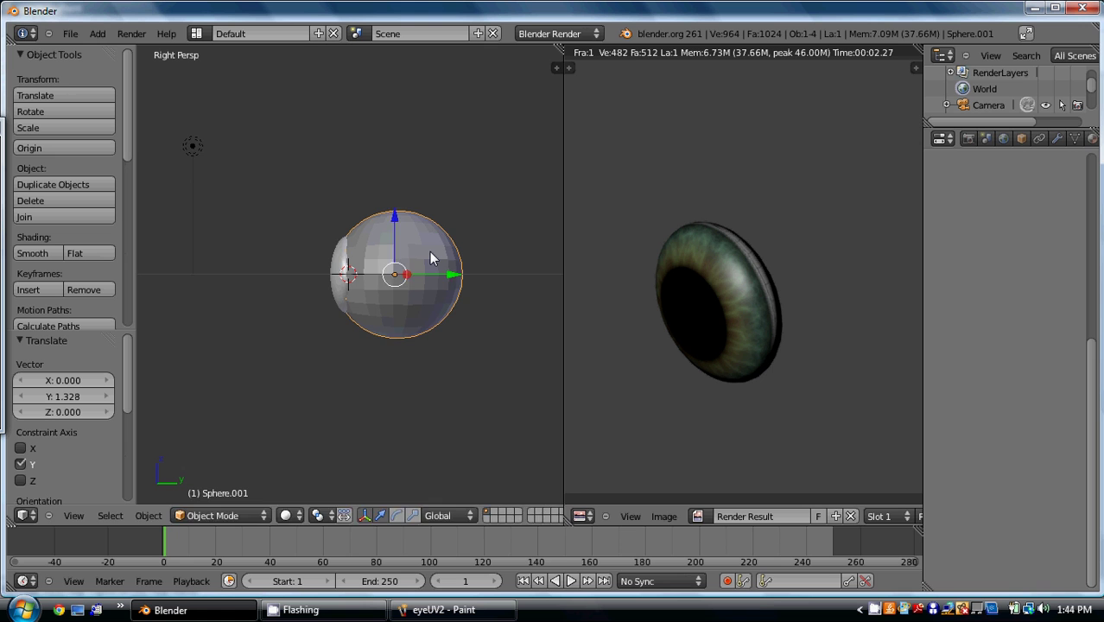
{"action": "key", "text": "s"}
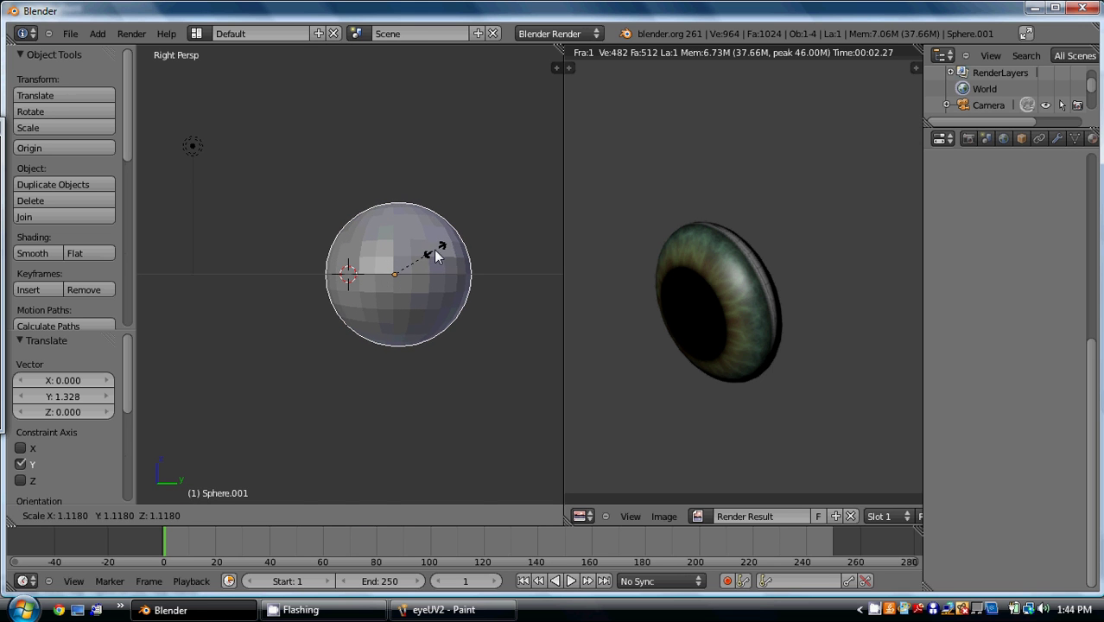
{"action": "left_click", "coordinate": [433, 250]}
{"action": "key", "text": "g"}
{"action": "key", "text": "y"}
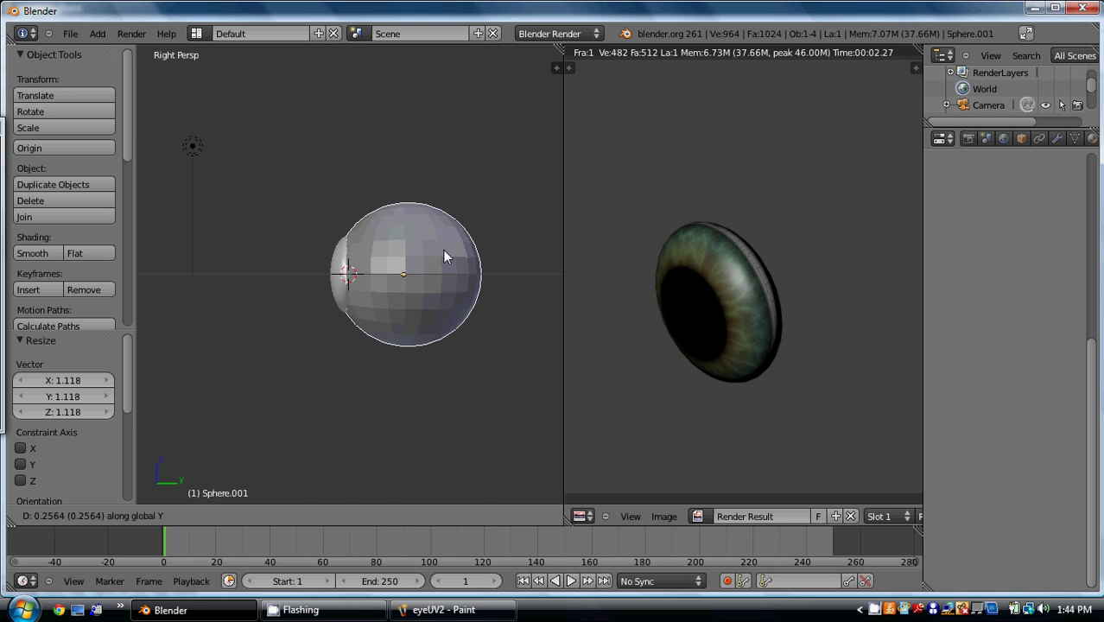
{"action": "left_click", "coordinate": [443, 250]}
- Inspect the sphere from front and right views, cancelling a trial X move
{"action": "middle_click_drag", "start_coordinate": [337, 302], "coordinate": [512, 299]}
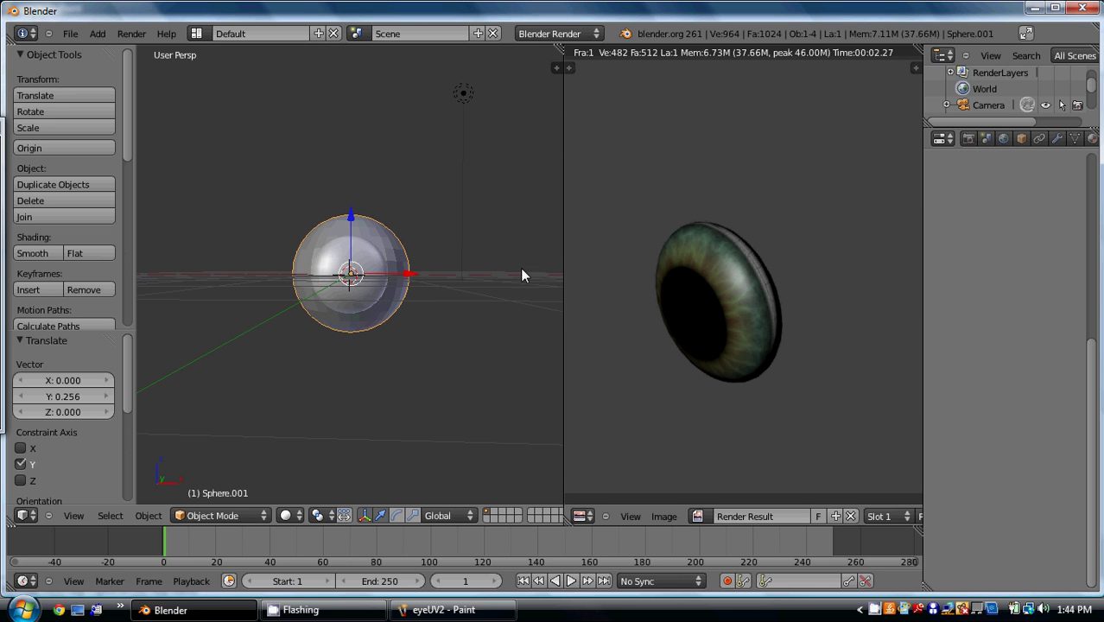
{"action": "key", "text": "KP_1"}
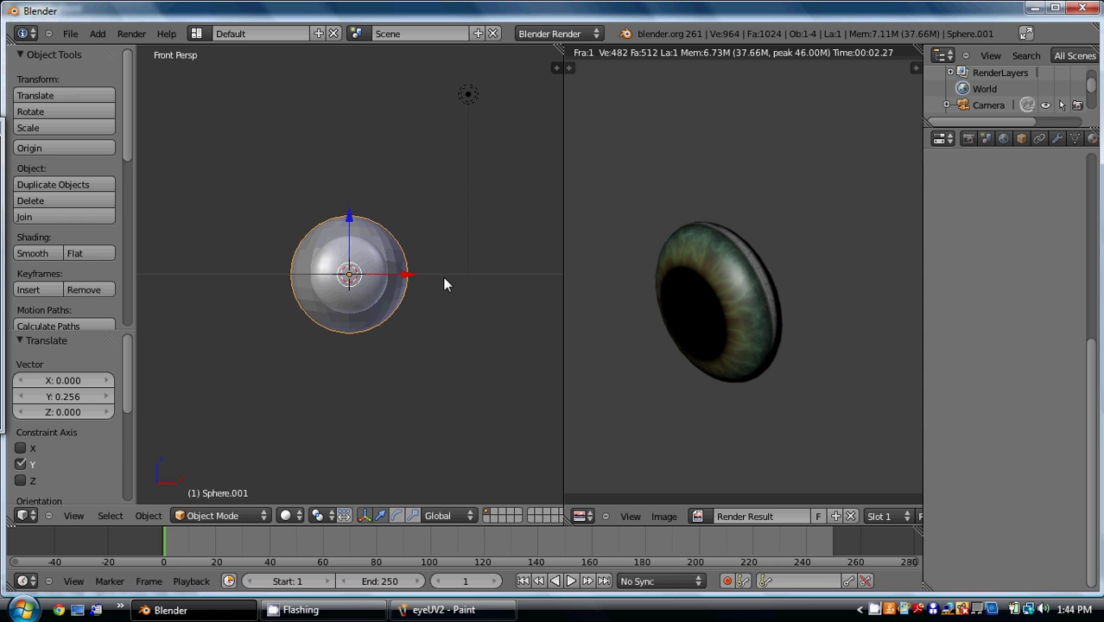
{"action": "key", "text": "g"}
{"action": "key", "text": "x"}
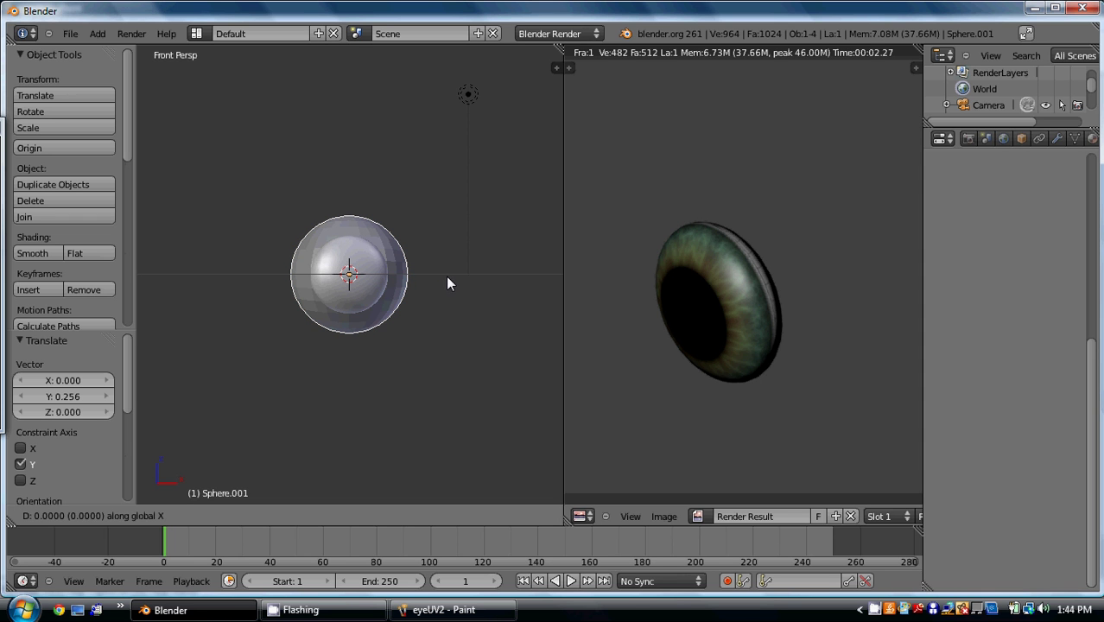
{"action": "key", "text": "Escape"}
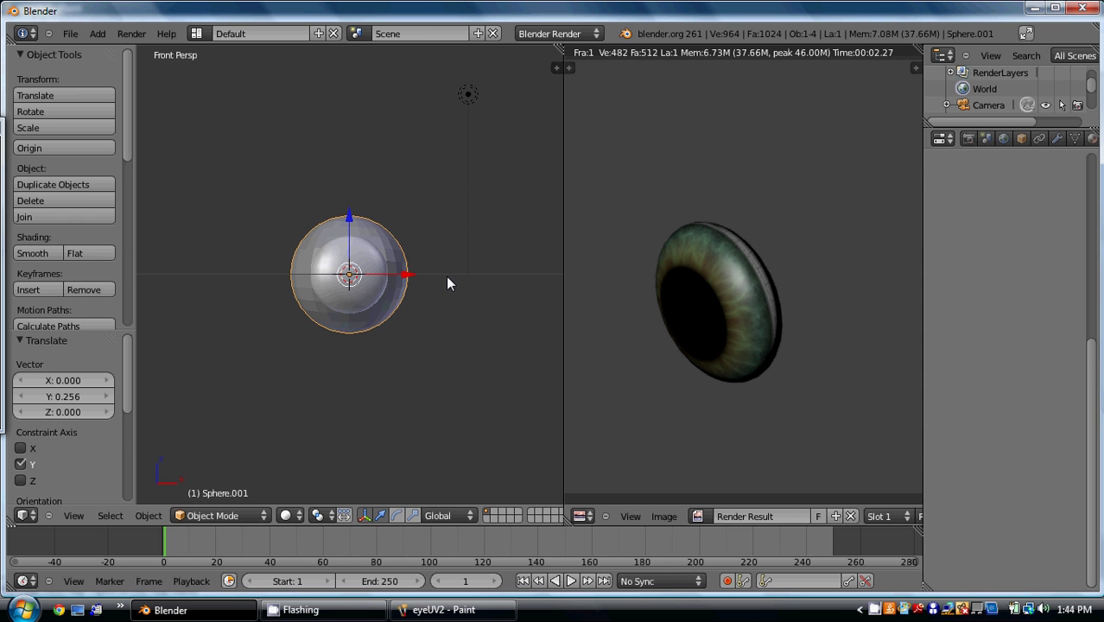
{"action": "key", "text": "KP_3"}
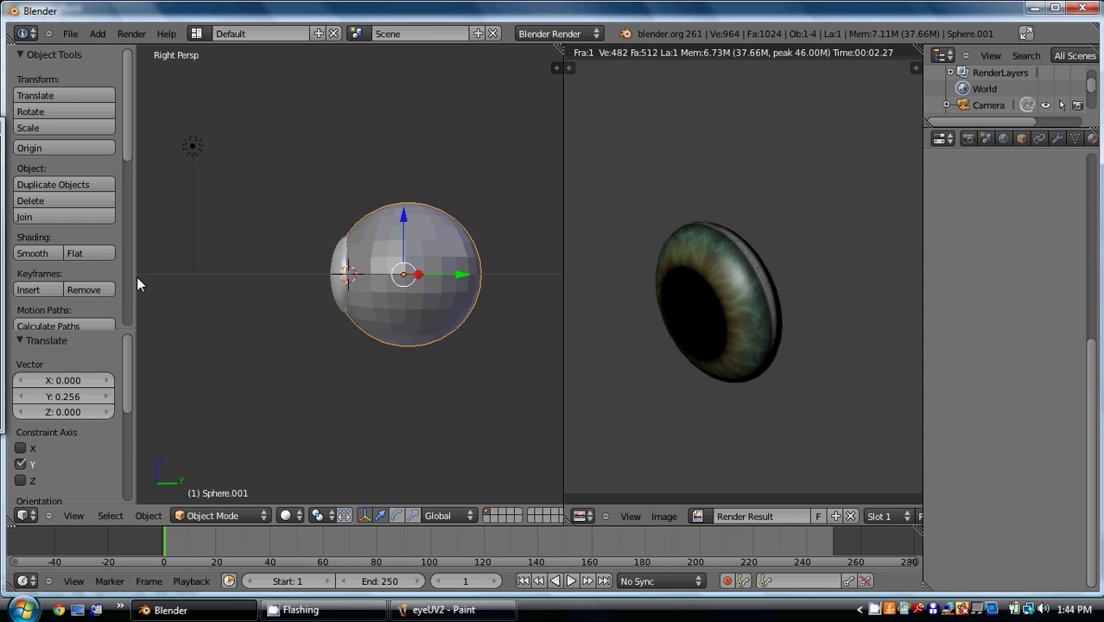
- Shade the outer sphere smooth and give it a new material
{"action": "left_click", "coordinate": [32, 253]}
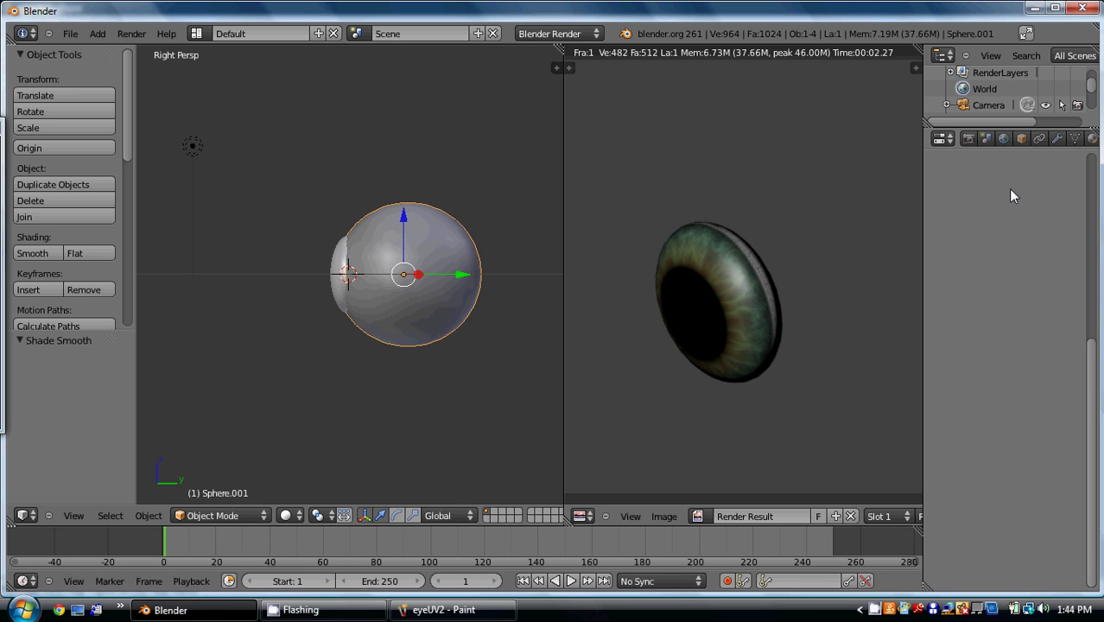
{"action": "scroll", "coordinate": [1048, 135], "scroll_direction": "down", "scroll_amount": 3}
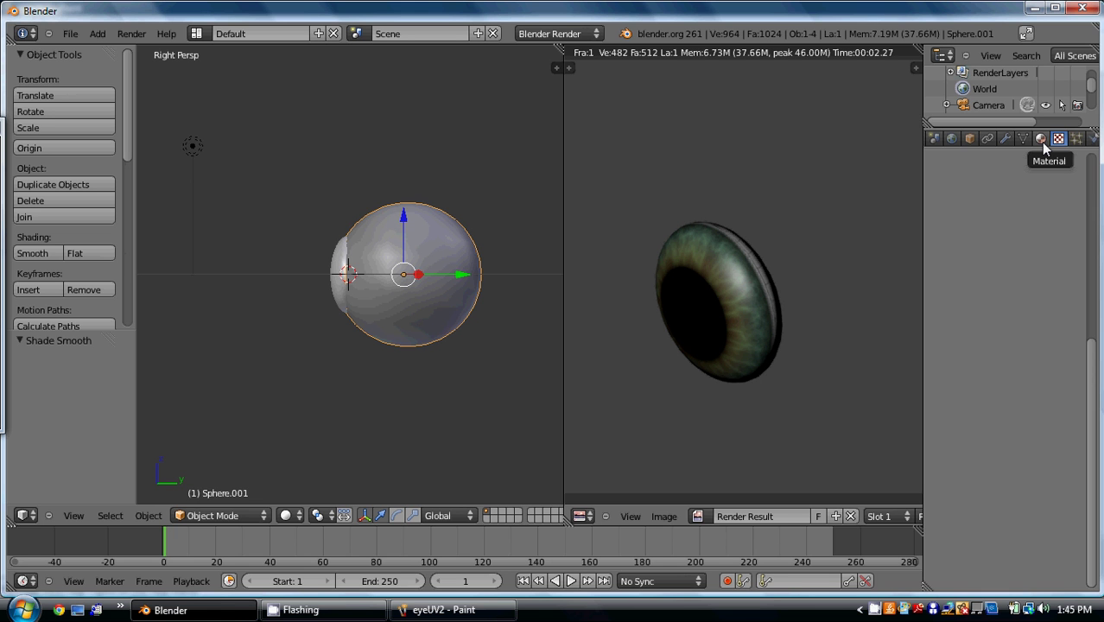
{"action": "left_click", "coordinate": [1040, 140]}
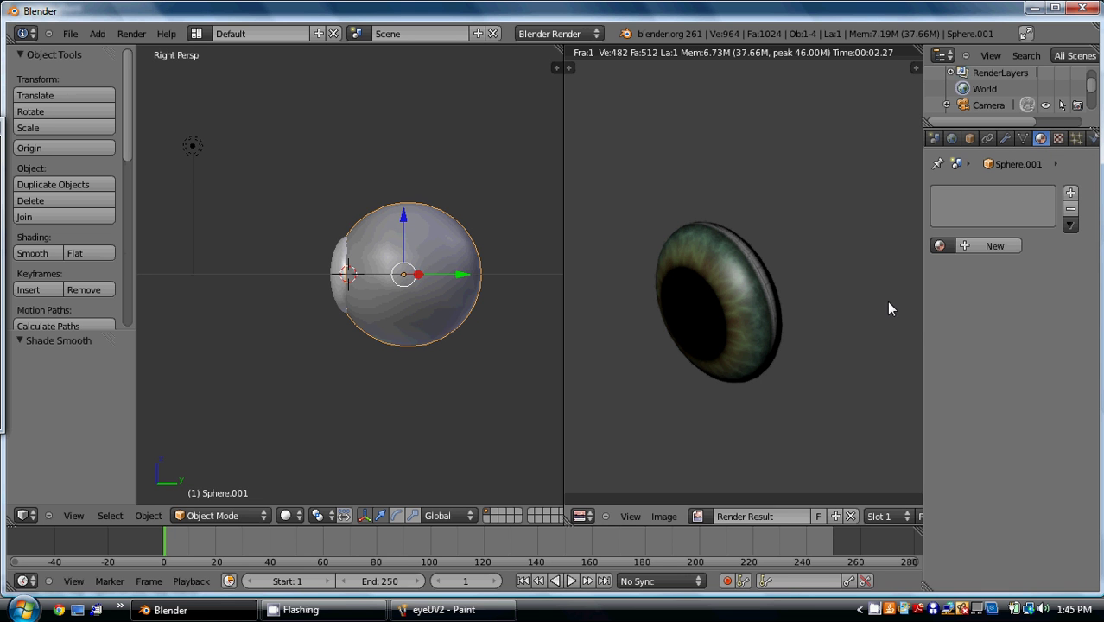
{"action": "left_click", "coordinate": [993, 247]}
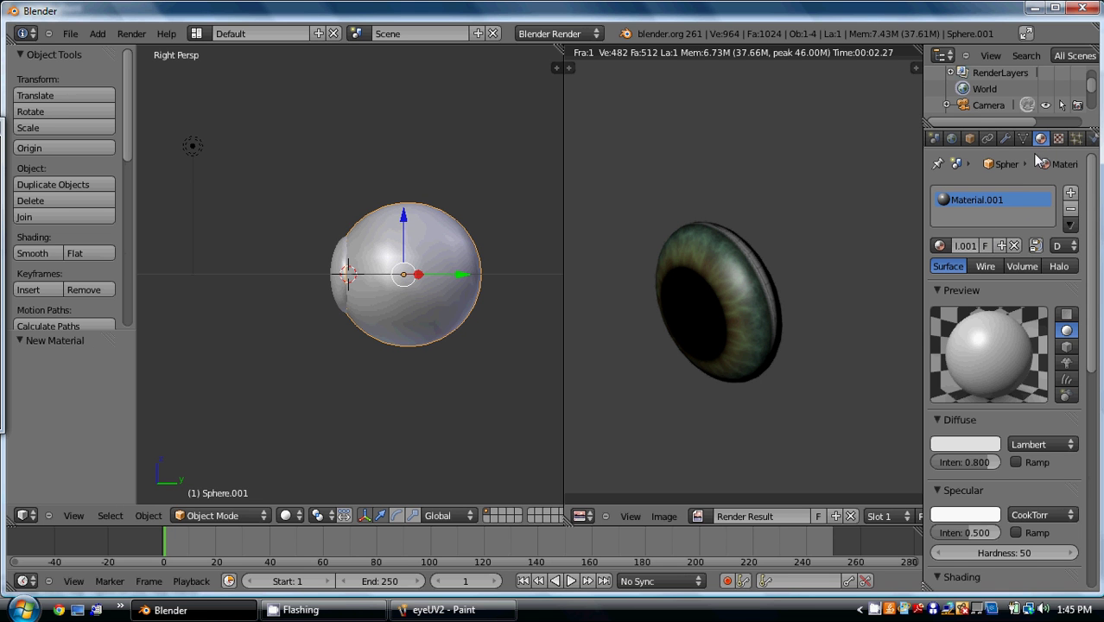
- Add a new Image or Movie texture to the sphere's material
{"action": "left_click", "coordinate": [1057, 139]}
{"action": "left_click", "coordinate": [1001, 310]}
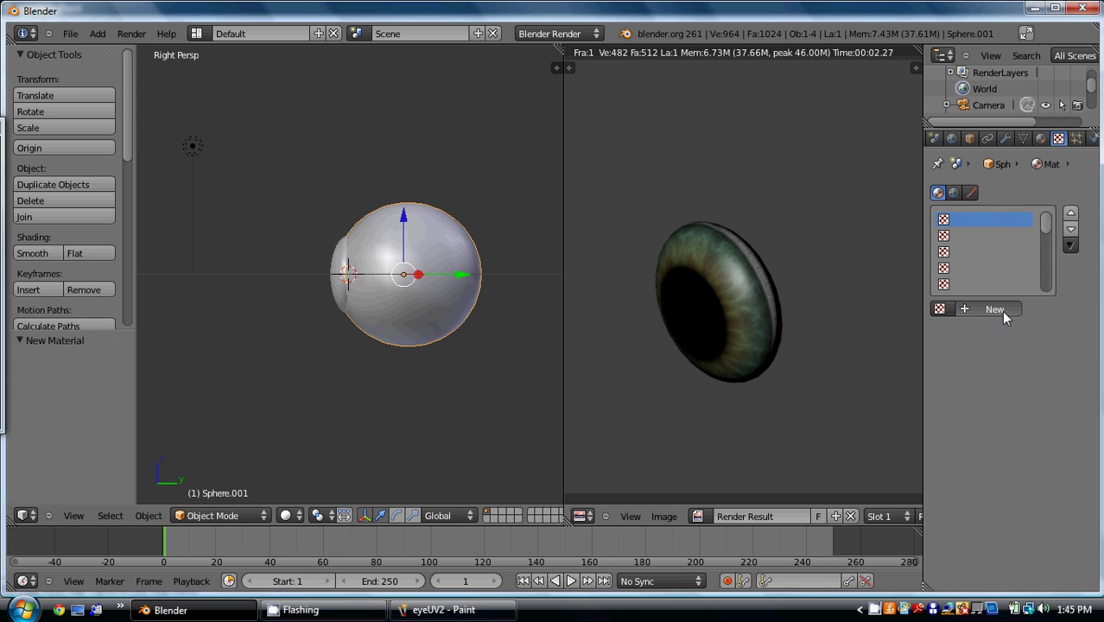
{"action": "left_click", "coordinate": [1050, 327]}
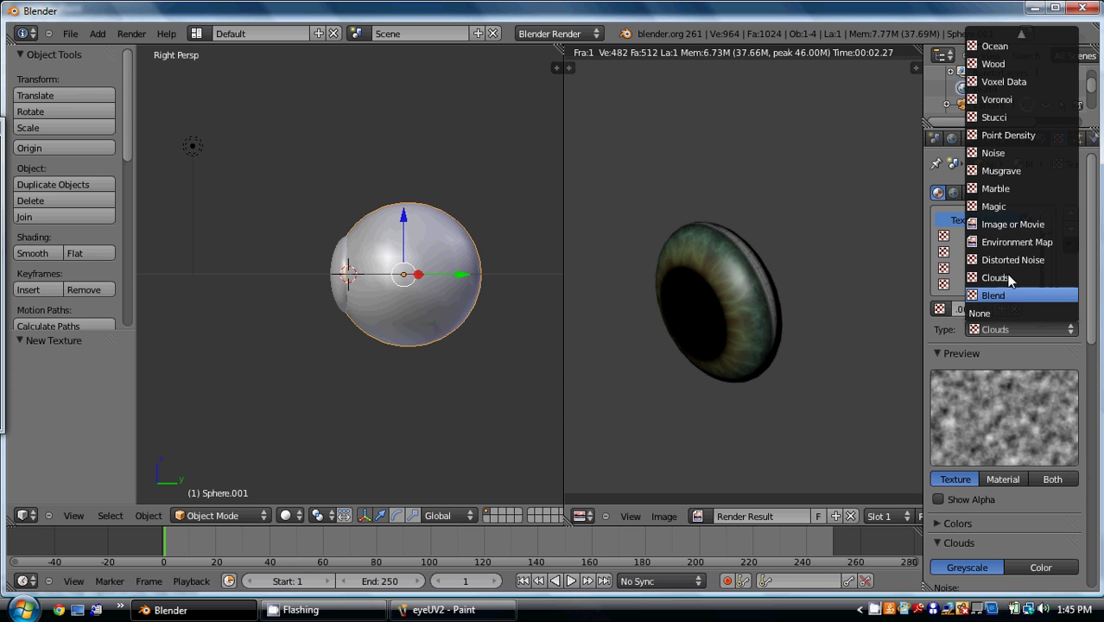
{"action": "left_click", "coordinate": [991, 223]}
- Load eyeTexture2.jpg from the Blender stuff folder into the texture
{"action": "left_click", "coordinate": [1052, 567]}
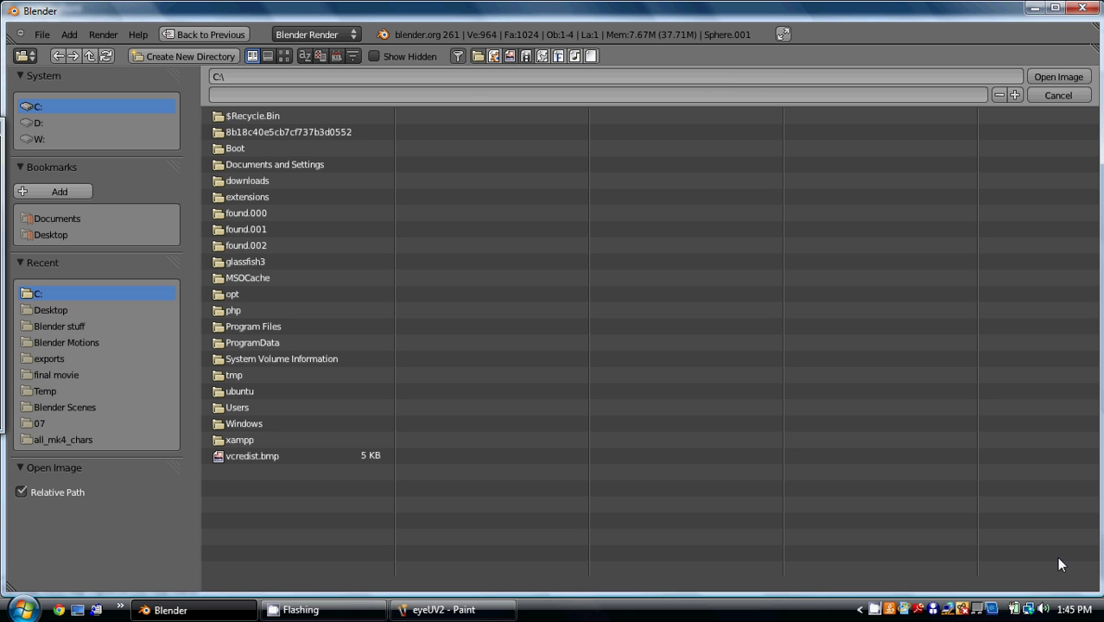
{"action": "left_click", "coordinate": [56, 325]}
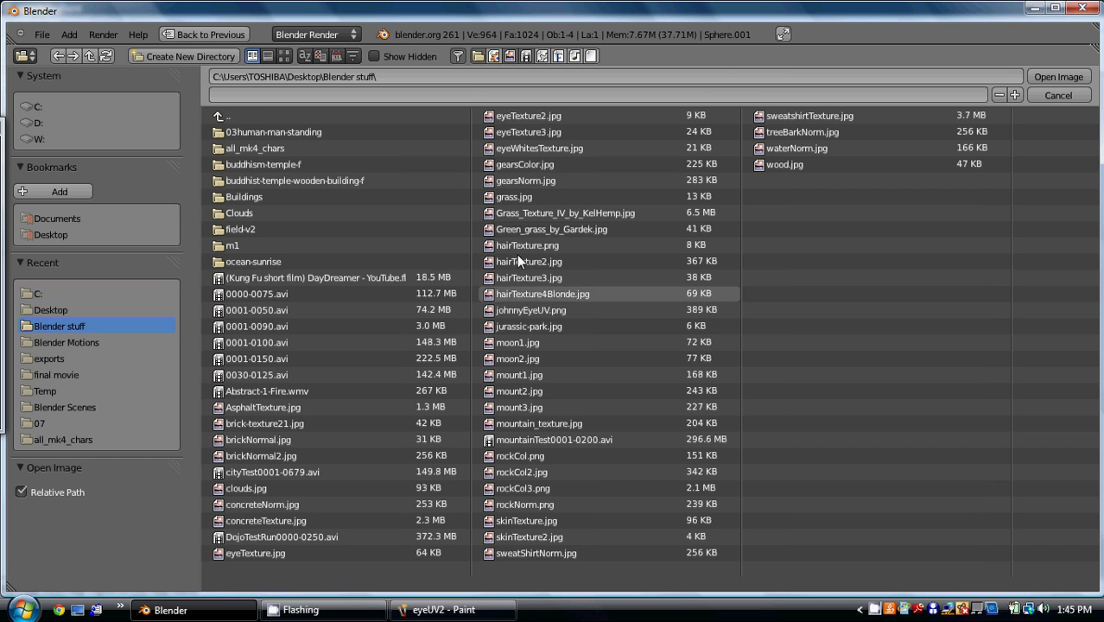
{"action": "left_click", "coordinate": [555, 117]}
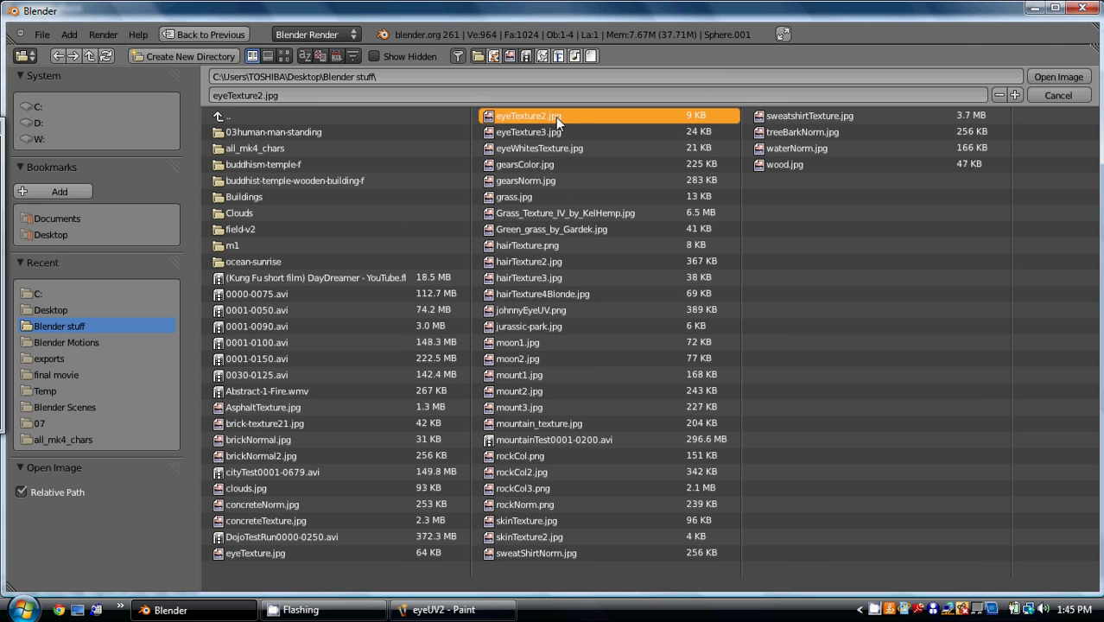
{"action": "left_click", "coordinate": [1053, 80]}
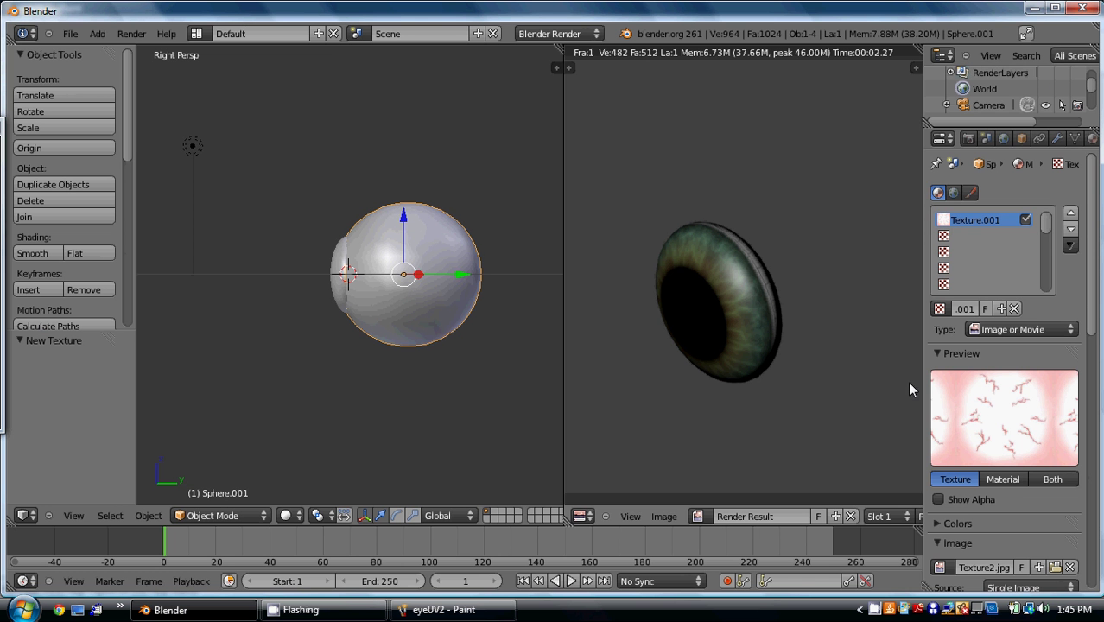
{"action": "scroll", "coordinate": [1048, 425], "scroll_direction": "down", "scroll_amount": 5}
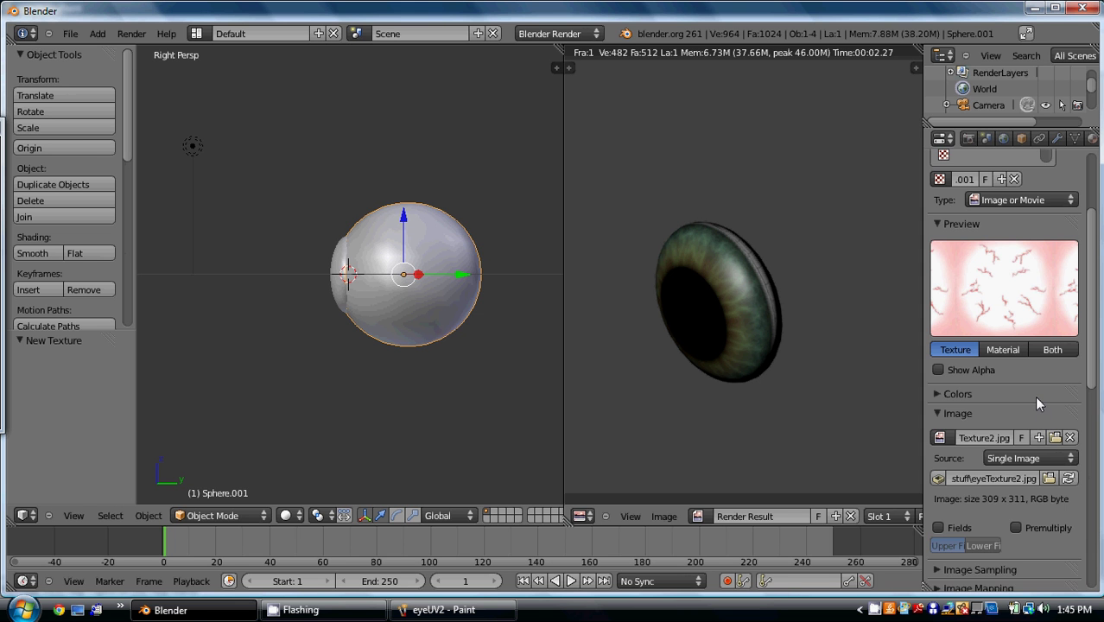
{"action": "scroll", "coordinate": [1034, 403], "scroll_direction": "down", "scroll_amount": 3}
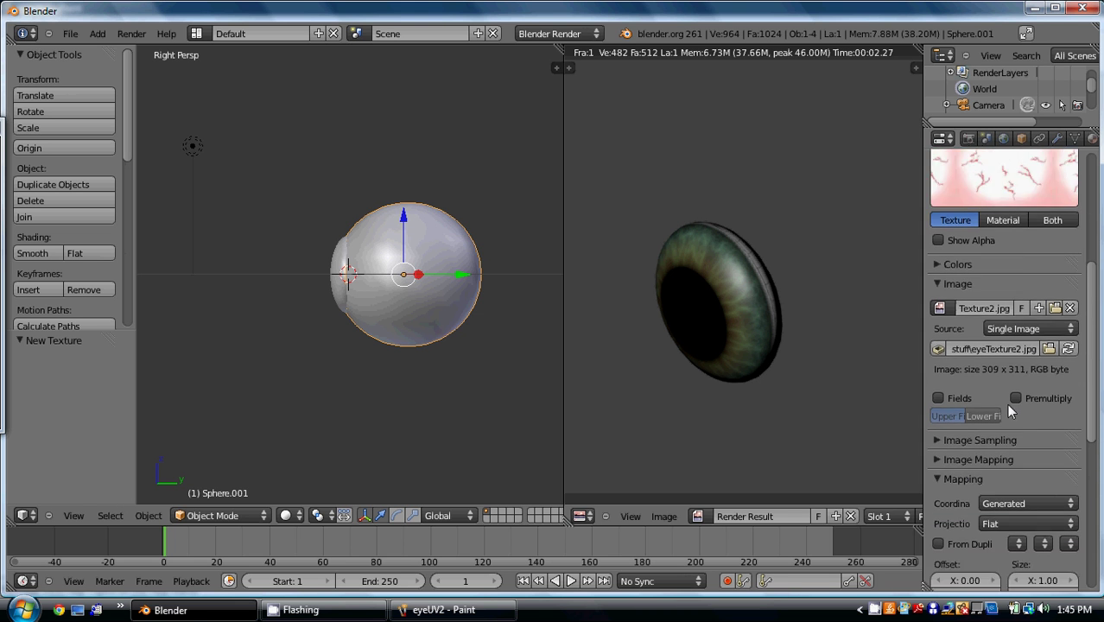
{"action": "scroll", "coordinate": [1006, 403], "scroll_direction": "down", "scroll_amount": 5}
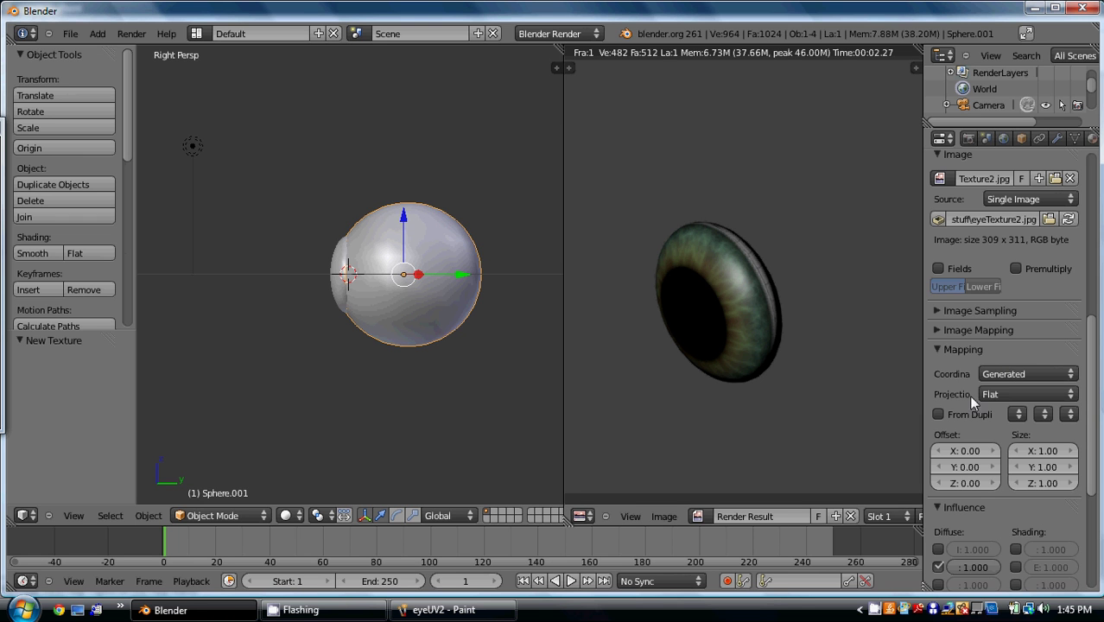
- Set the vein texture projection to Sphere and render from the camera
{"action": "left_click", "coordinate": [1026, 394]}
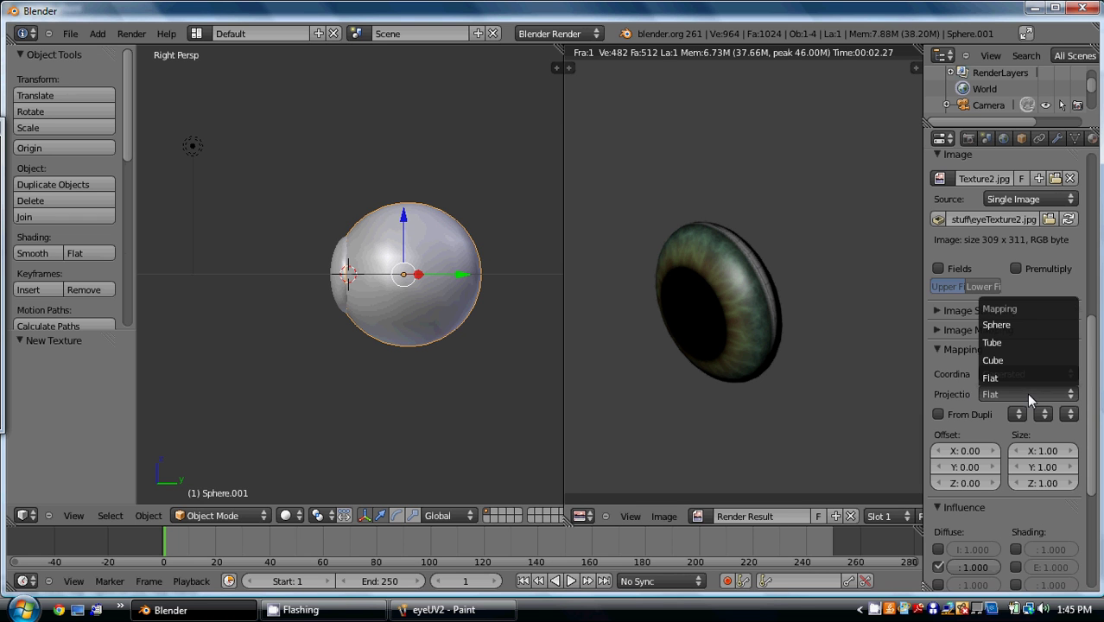
{"action": "left_click", "coordinate": [1004, 326]}
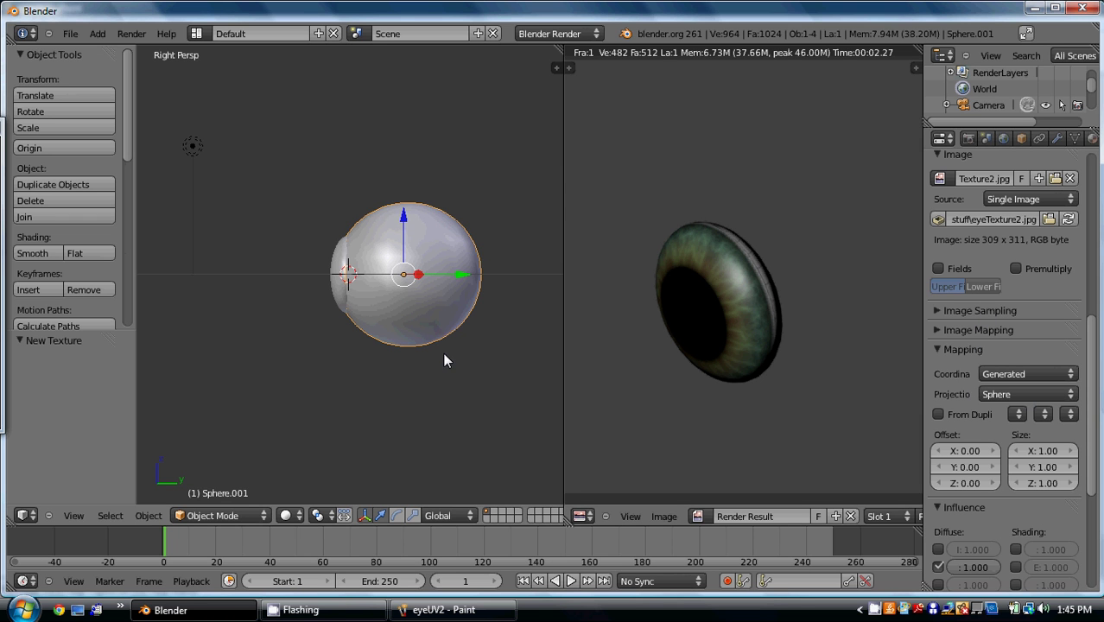
{"action": "key", "text": "KP_0"}
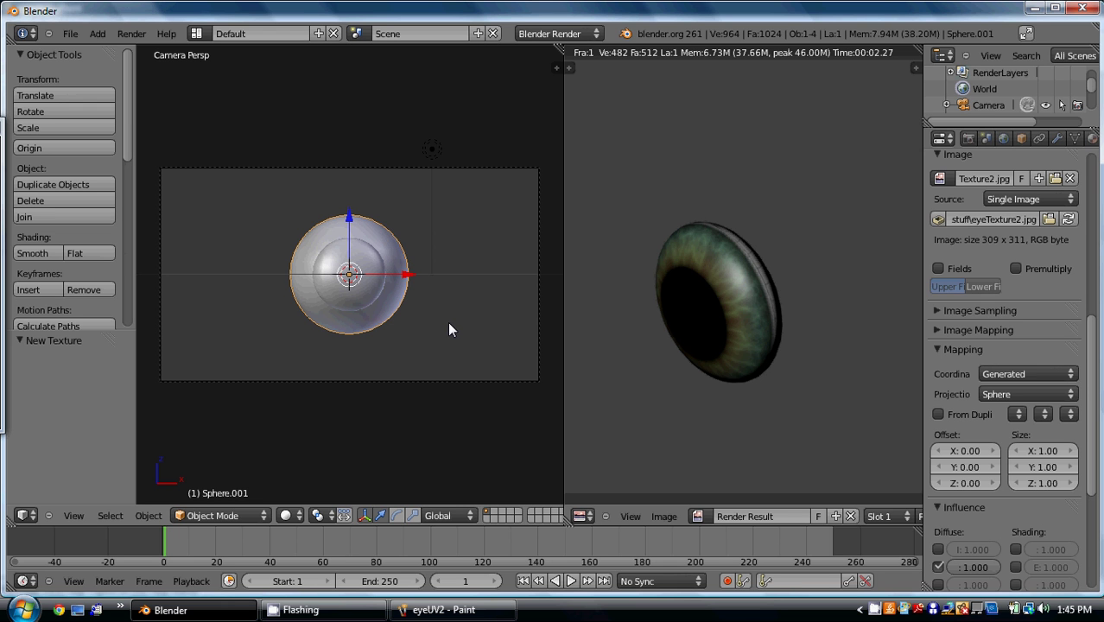
{"action": "key", "text": "F12"}
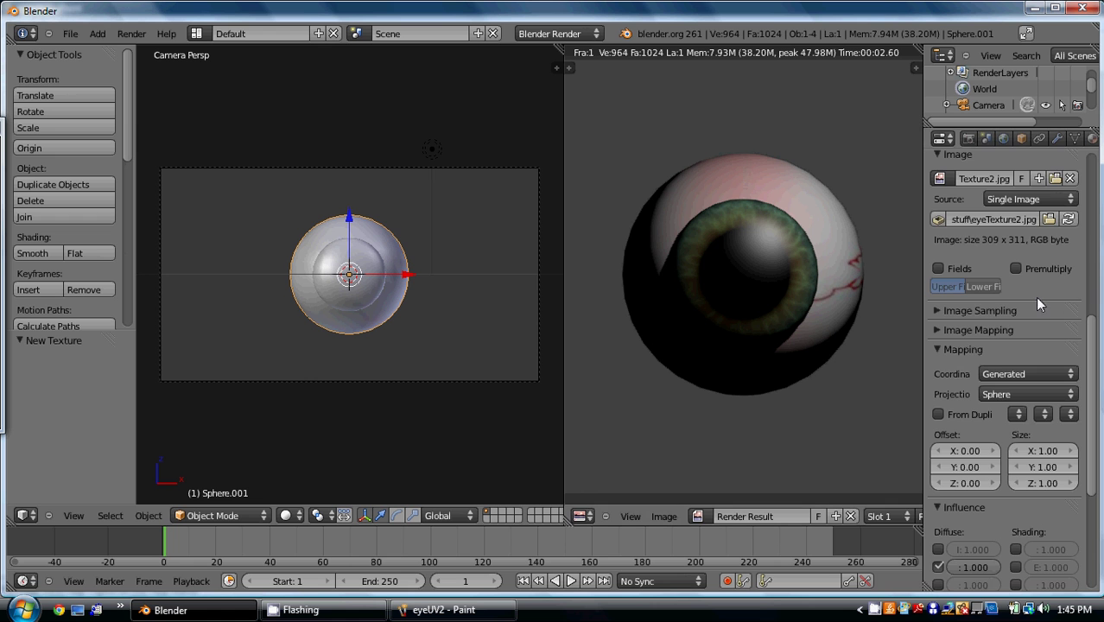
{"action": "scroll", "coordinate": [1034, 296], "scroll_direction": "up", "scroll_amount": 6}
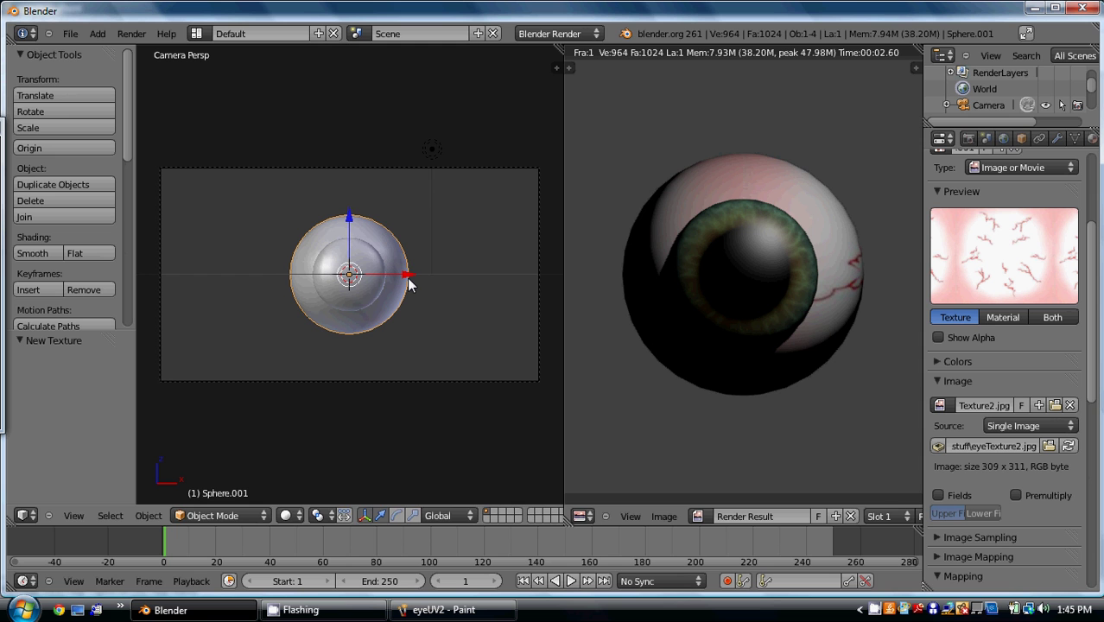
- Rotate the outer sphere 180° around Z and re-render to check the veins
{"action": "key", "text": "r"}
{"action": "type", "text": "z"}
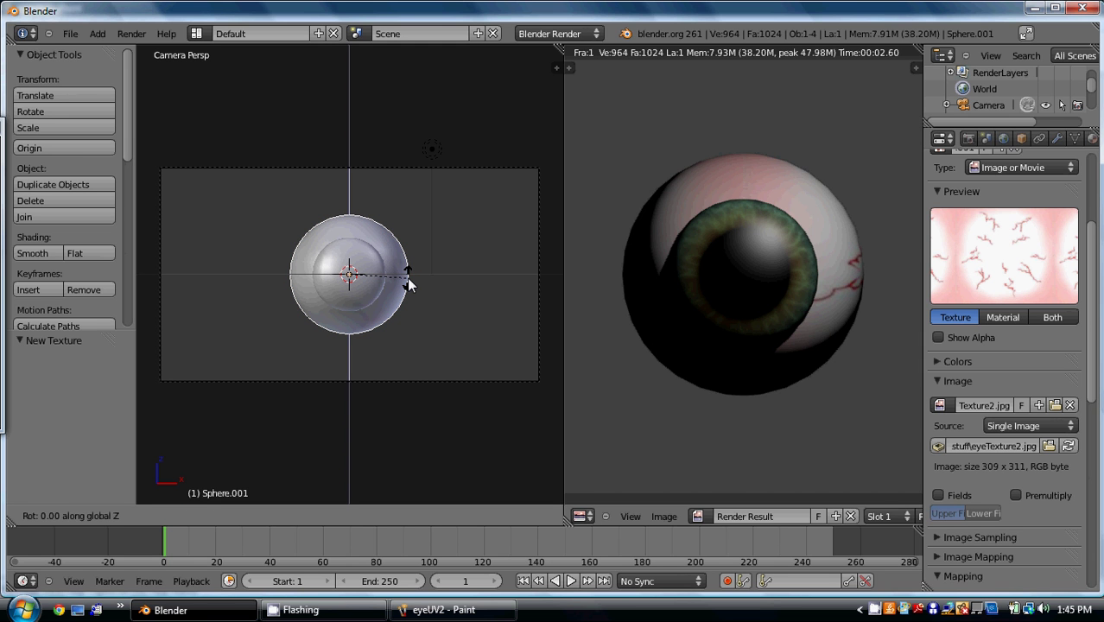
{"action": "type", "text": "180"}
{"action": "key", "text": "Return"}
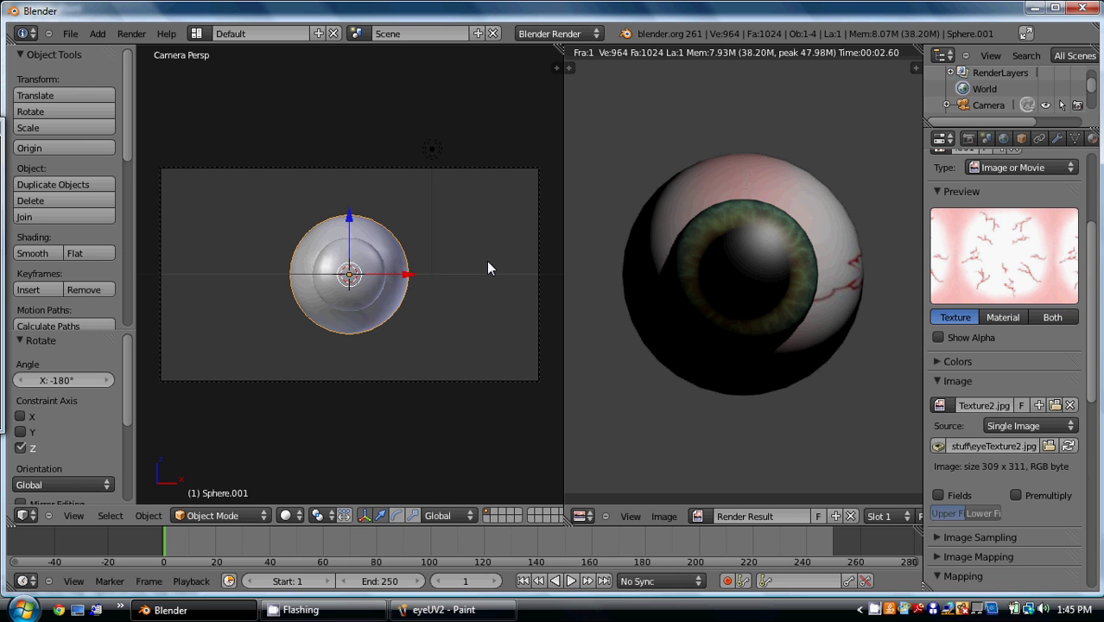
{"action": "key", "text": "F12"}
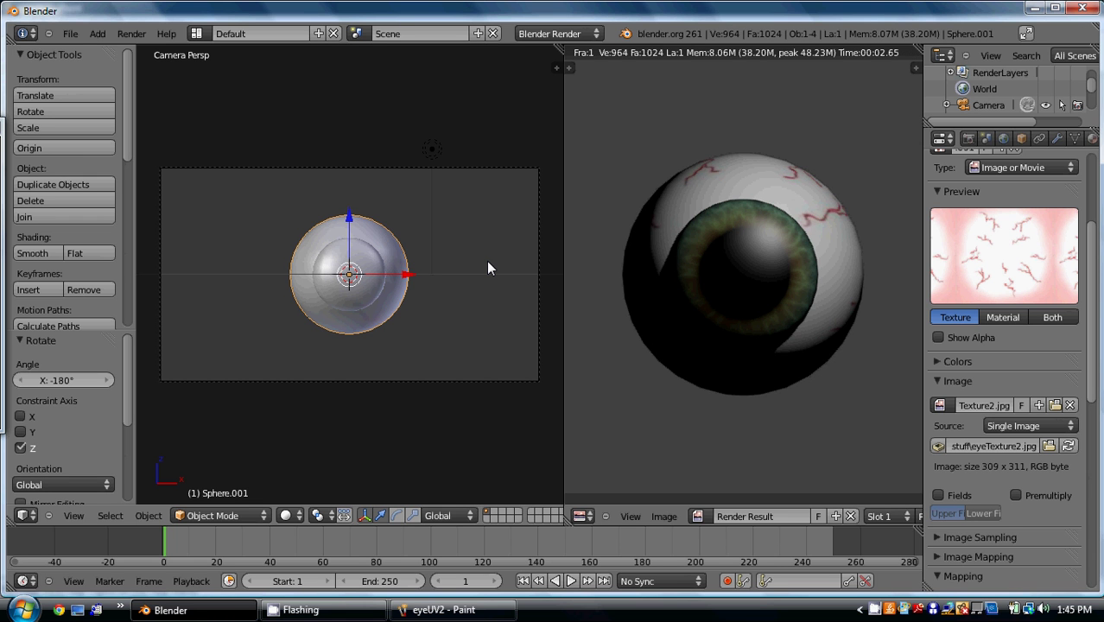
- Nudge the outer sphere along Y to about -0.047 from the right view
{"action": "key", "text": "KP_3"}
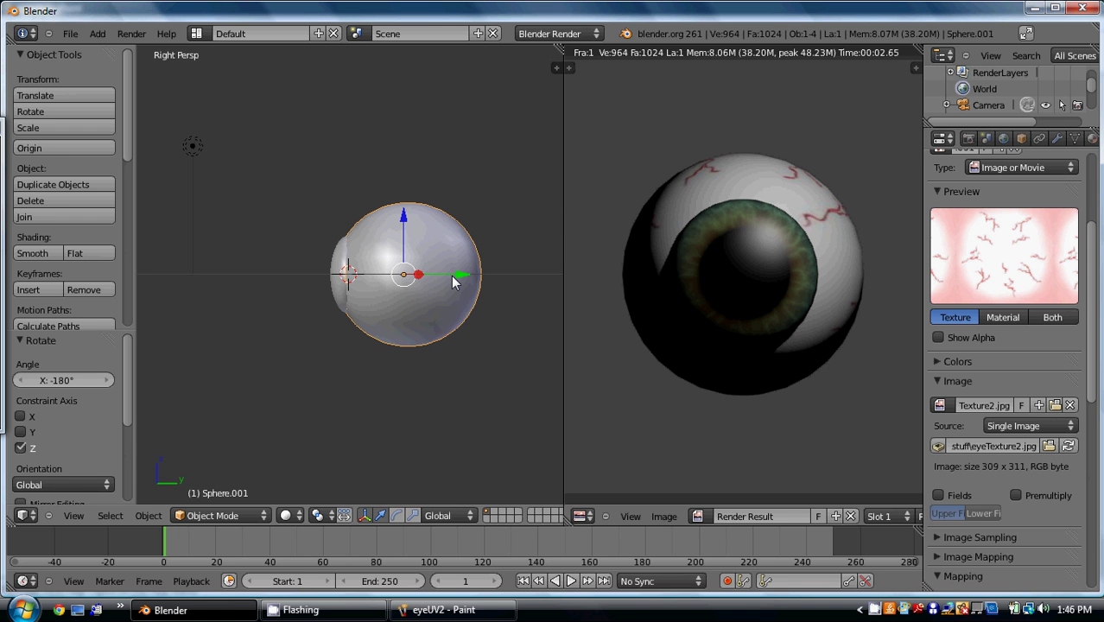
{"action": "left_click", "coordinate": [450, 276]}
{"action": "left_click_drag", "start_coordinate": [450, 275], "coordinate": [449, 276]}
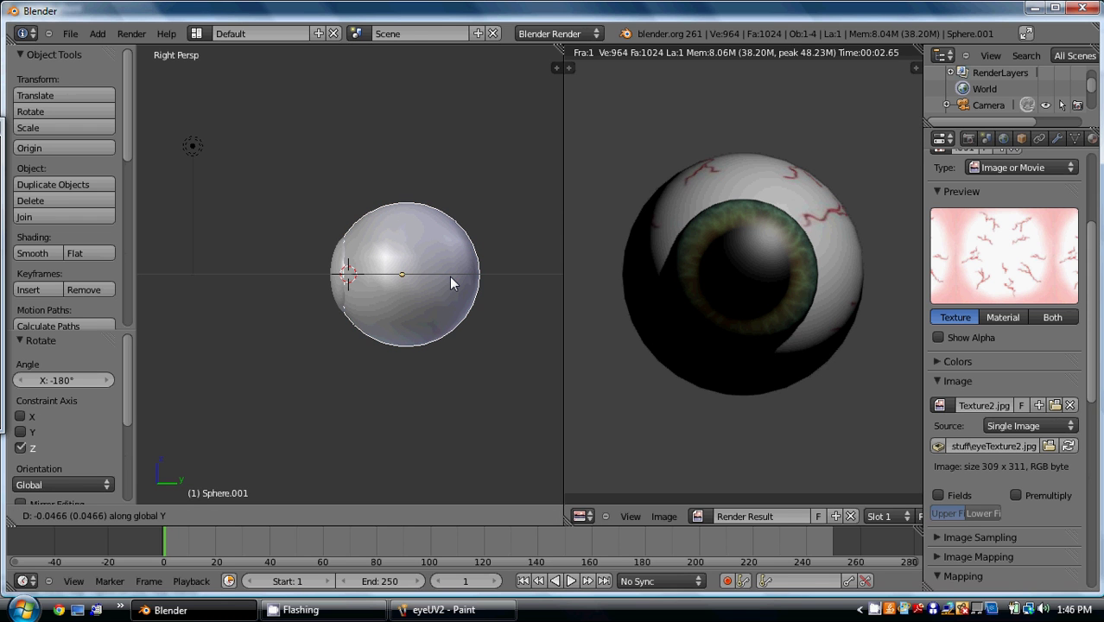
{"action": "left_click", "coordinate": [449, 276]}
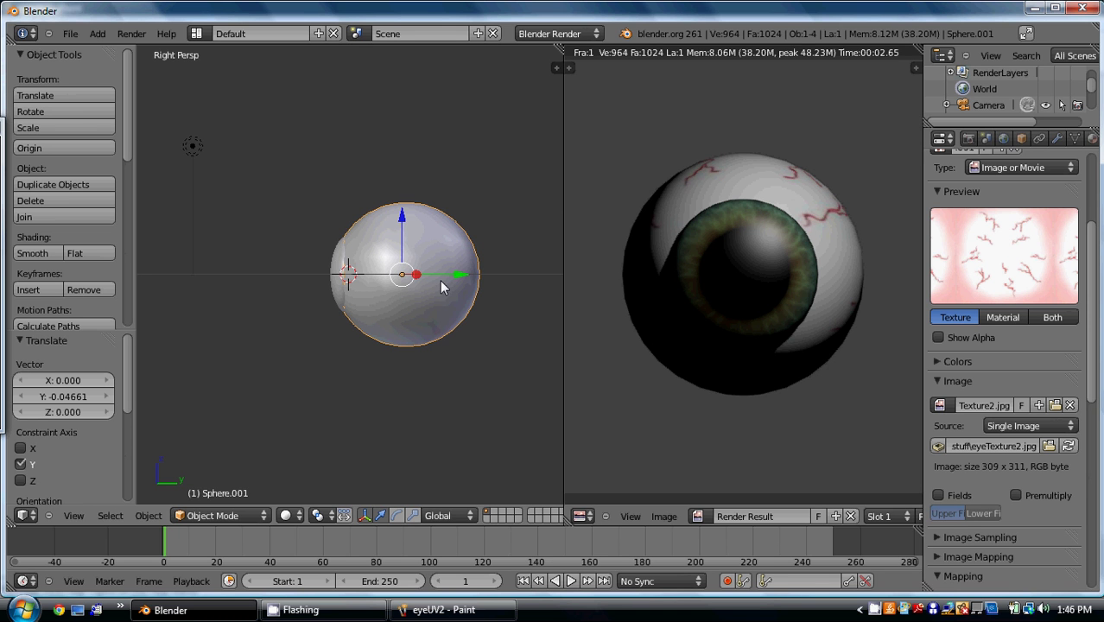
- Duplicate the lamp twice, placing copies up-left of and below the eyeball
{"action": "middle_click_drag", "start_coordinate": [207, 230], "coordinate": [387, 200]}
{"action": "right_click", "coordinate": [492, 115]}
{"action": "key", "text": "shift+d"}
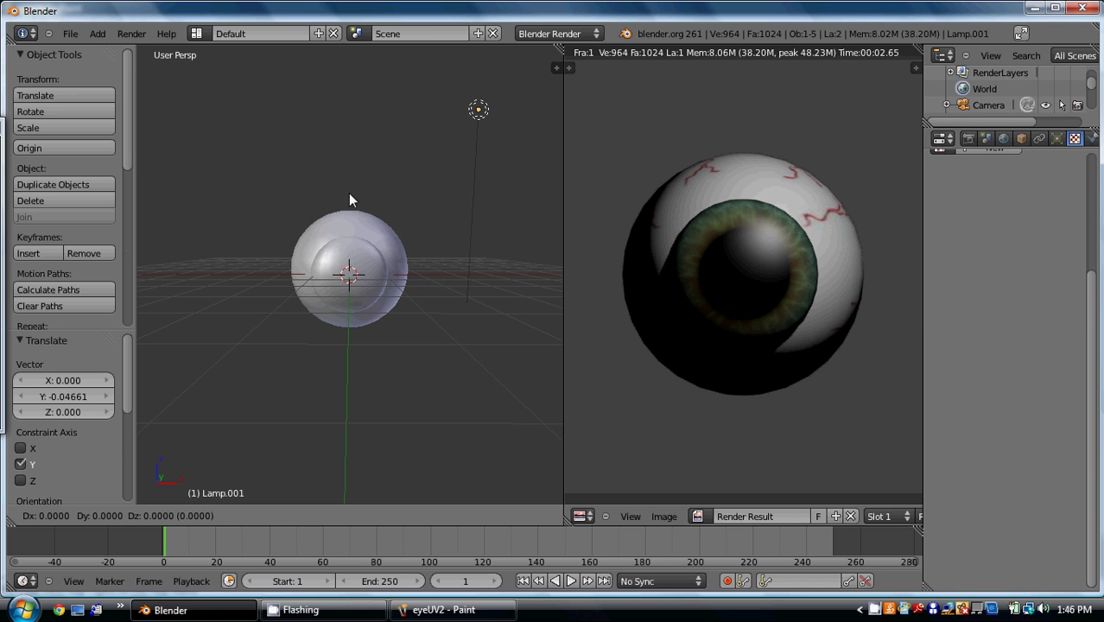
{"action": "left_click", "coordinate": [107, 250]}
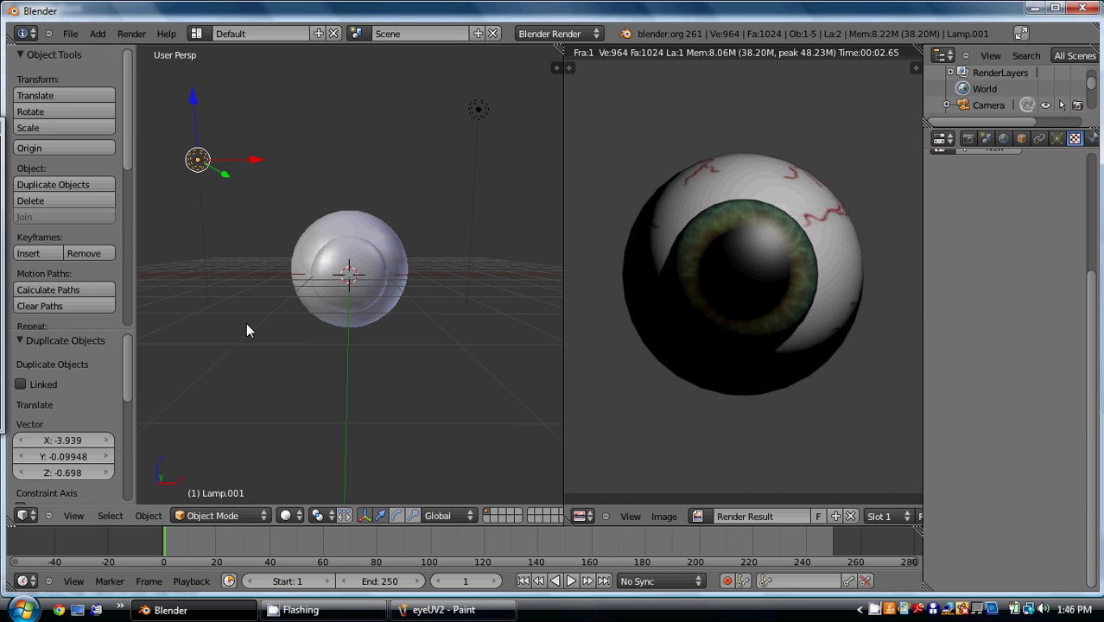
{"action": "key", "text": "shift+d"}
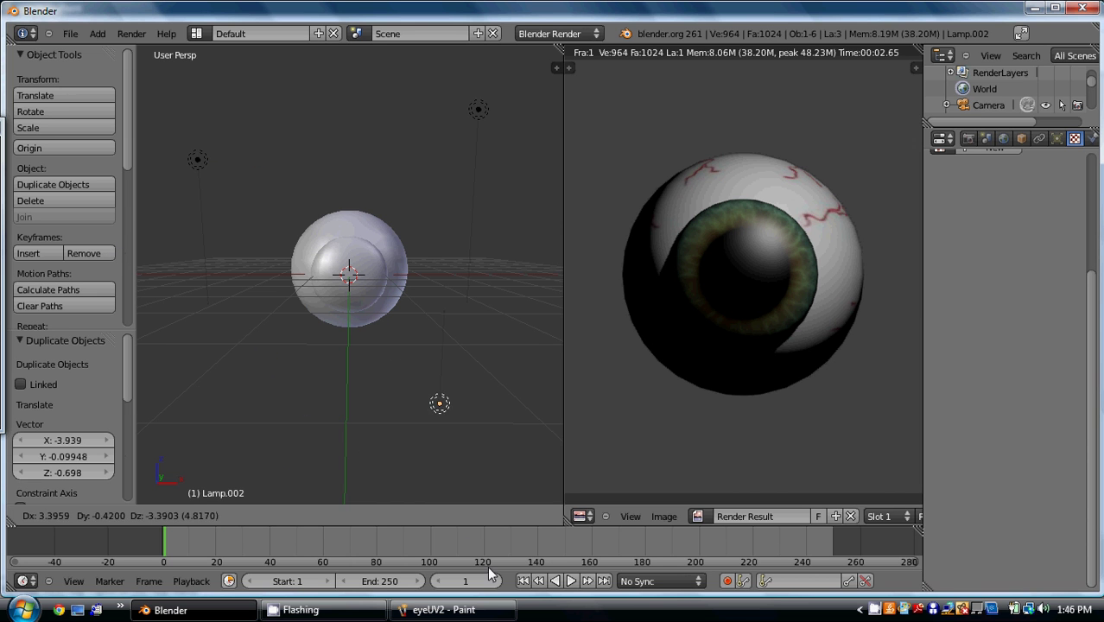
{"action": "left_click", "coordinate": [536, 455]}
- Reposition the second lamp copy beneath the eyeball and render from the camera
{"action": "middle_click_drag", "start_coordinate": [431, 354], "coordinate": [450, 367]}
{"action": "key", "text": "g"}
{"action": "left_click", "coordinate": [406, 399]}
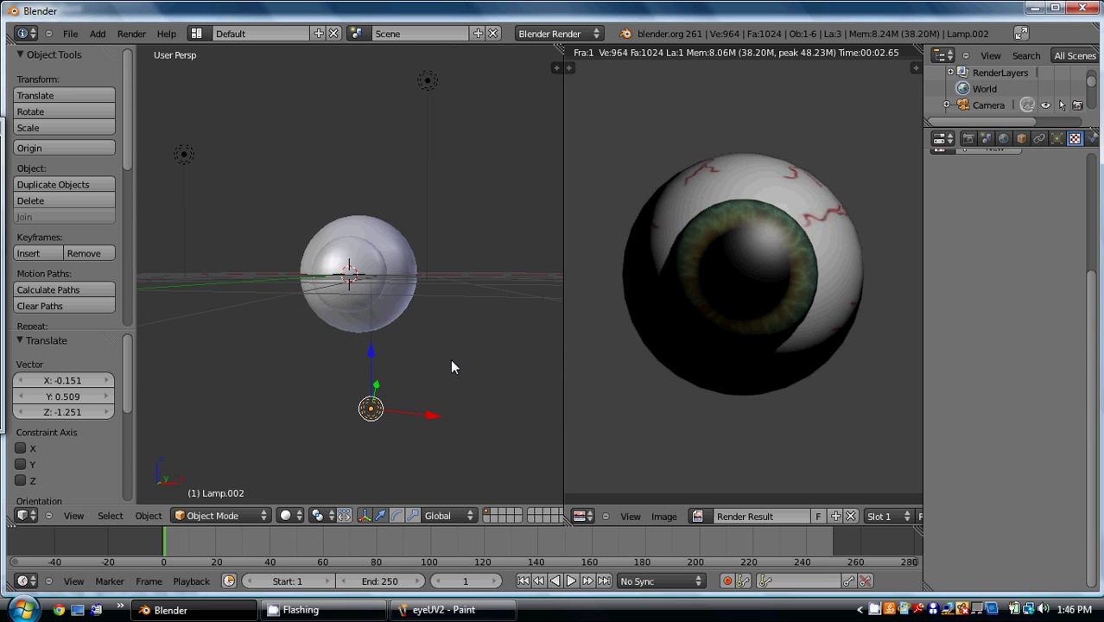
{"action": "key", "text": "KP_0"}
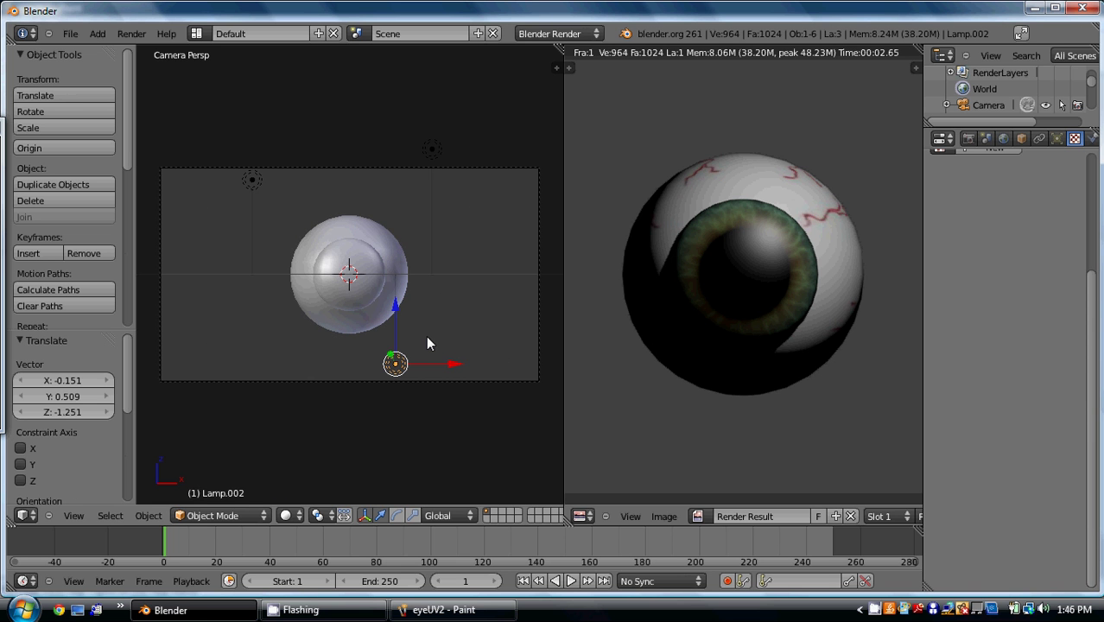
{"action": "key", "text": "F12"}
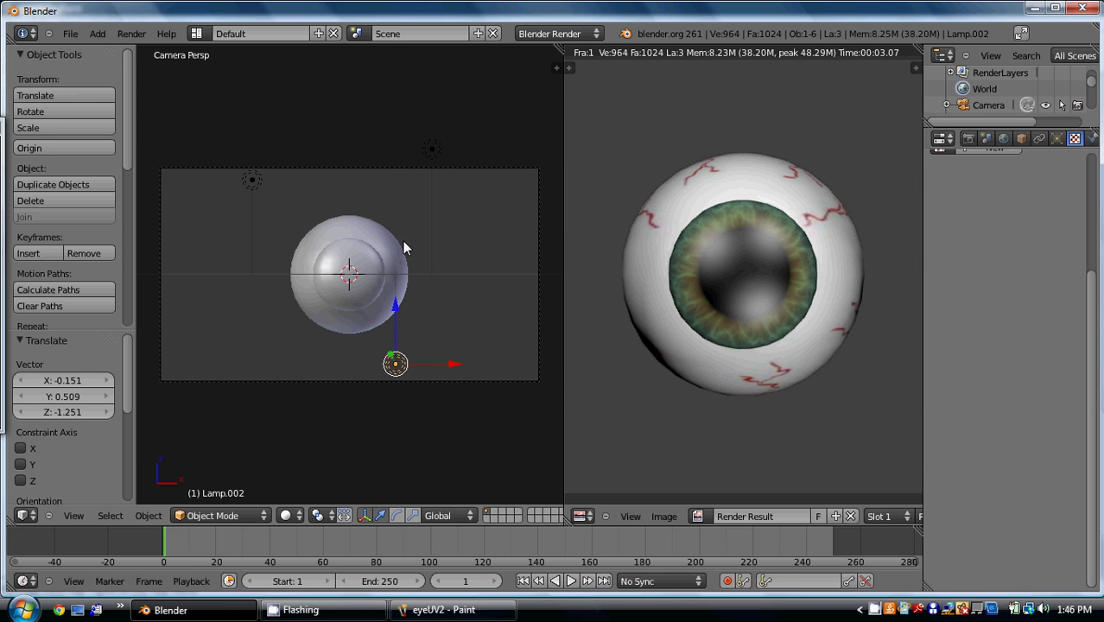
- Set the iris material's specular intensity to 0 and re-render the eyeball
{"action": "right_click", "coordinate": [348, 289]}
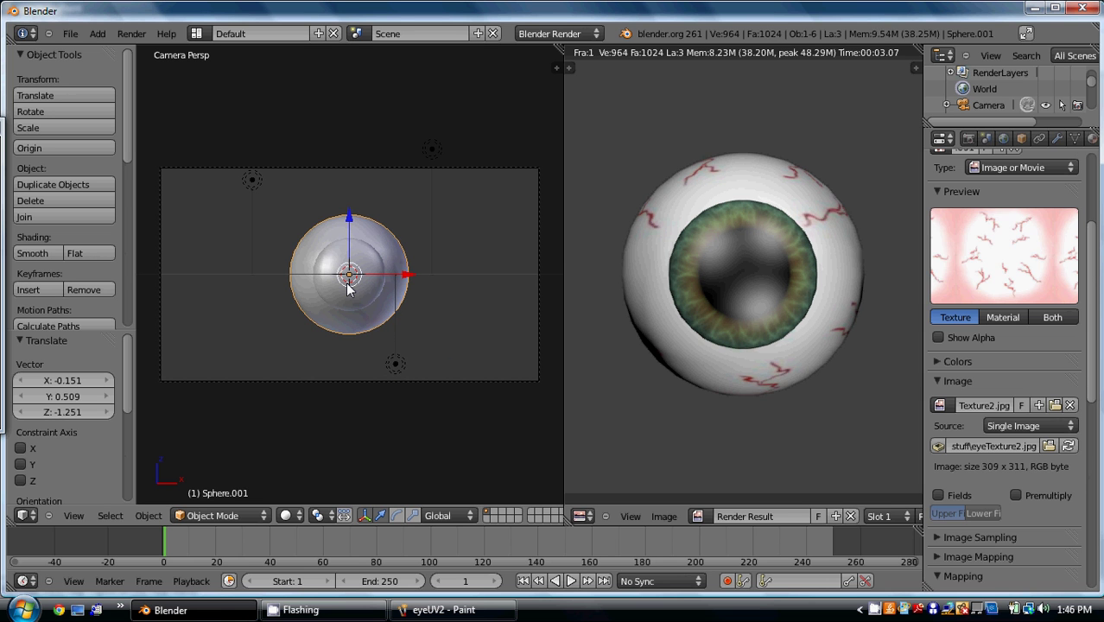
{"action": "right_click", "coordinate": [348, 289]}
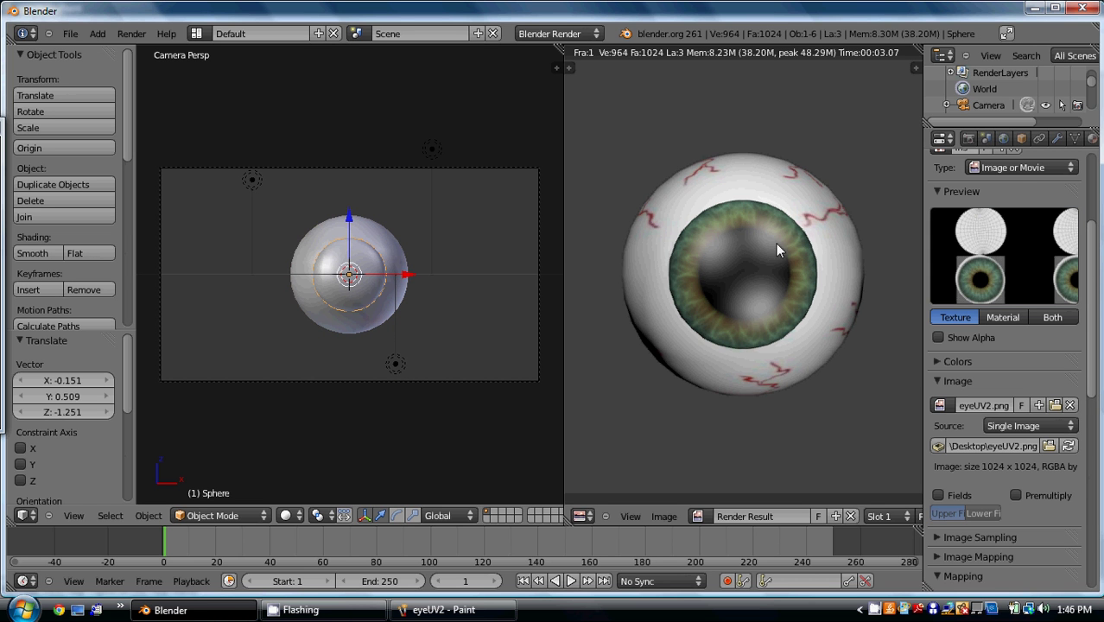
{"action": "left_click", "coordinate": [1091, 139]}
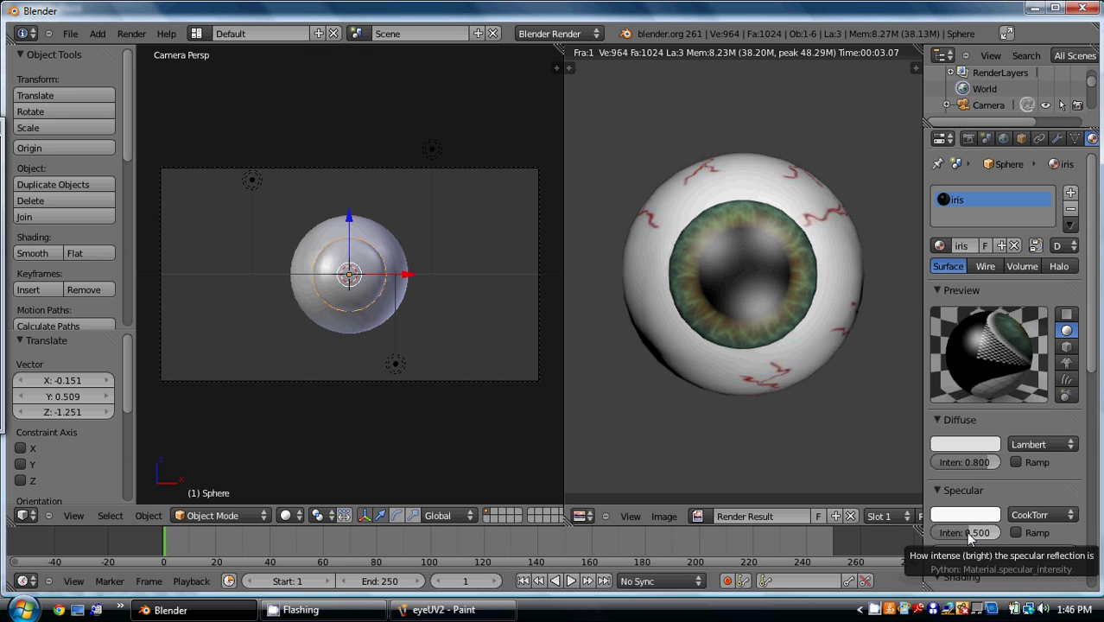
{"action": "left_click_drag", "start_coordinate": [967, 533], "coordinate": [906, 532]}
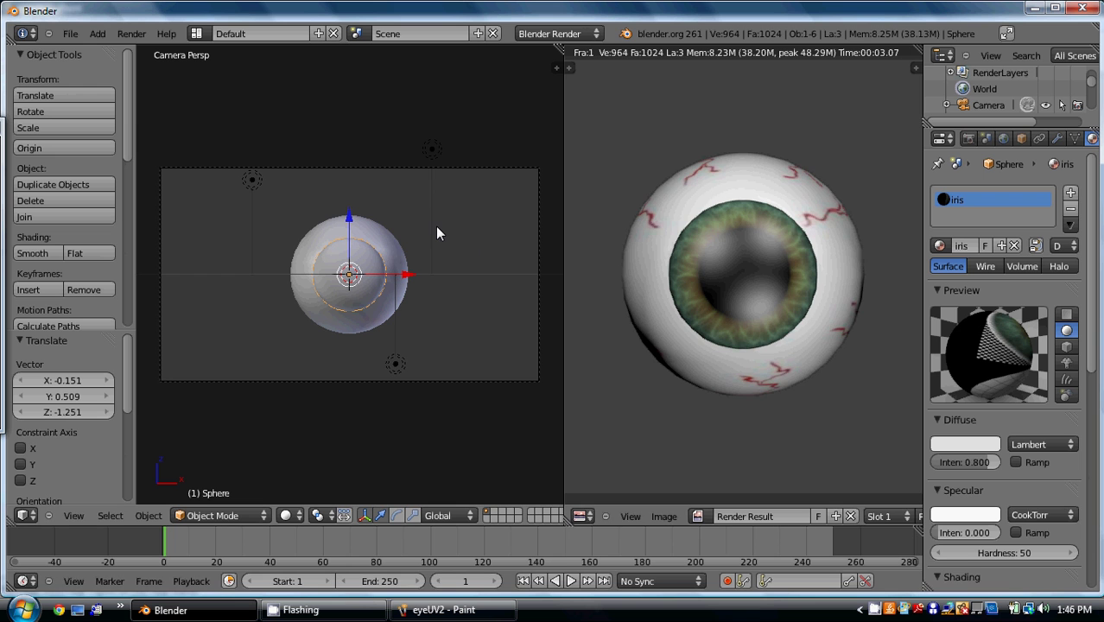
{"action": "key", "text": "F12"}
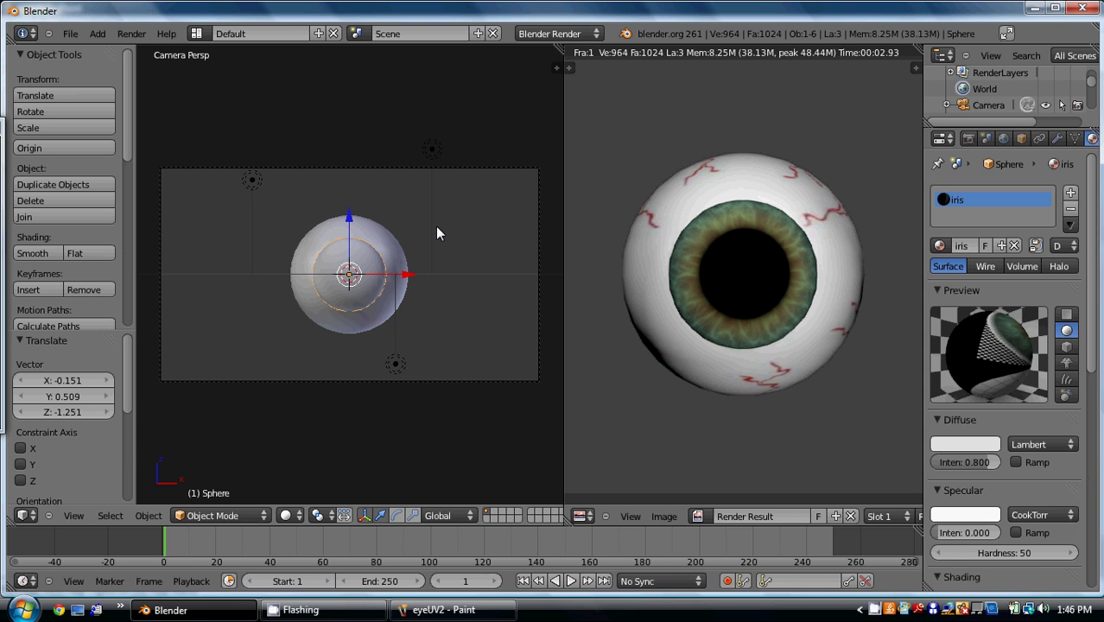
- Enable subsurface scattering on Sphere.001's material with the Skim Milk preset, then render
{"action": "right_click", "coordinate": [405, 274]}
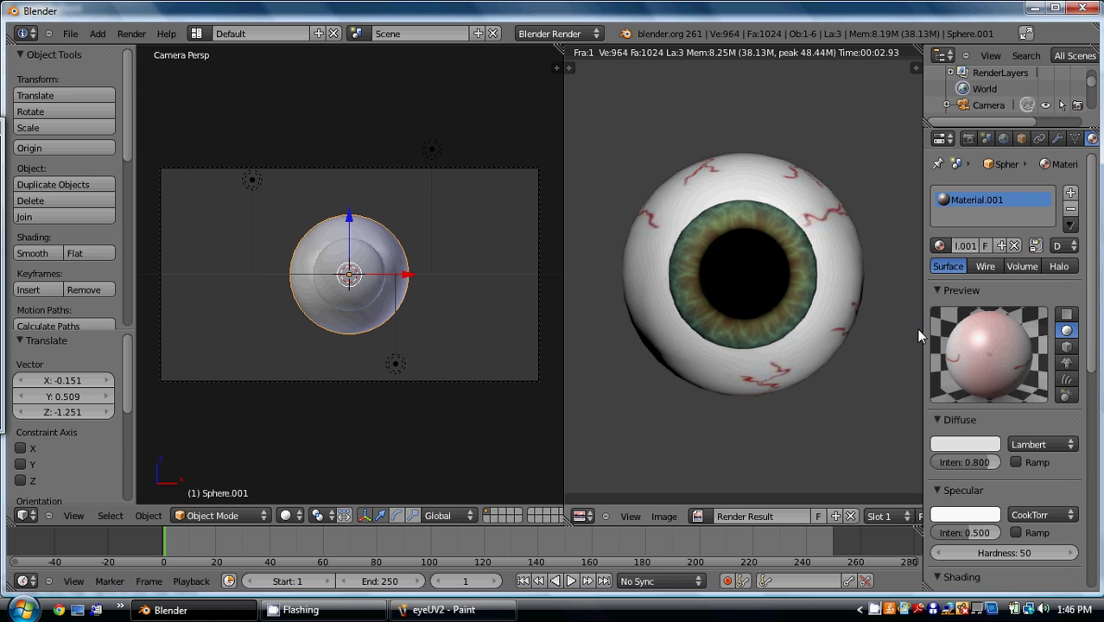
{"action": "scroll", "coordinate": [964, 311], "scroll_direction": "down", "scroll_amount": 6}
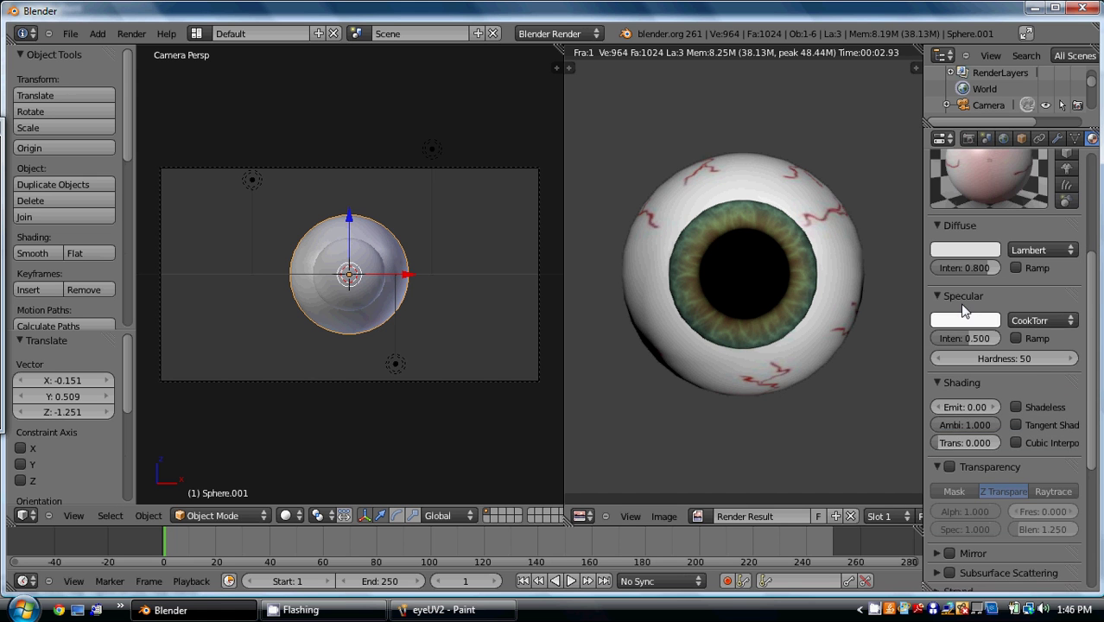
{"action": "scroll", "coordinate": [964, 311], "scroll_direction": "down", "scroll_amount": 4}
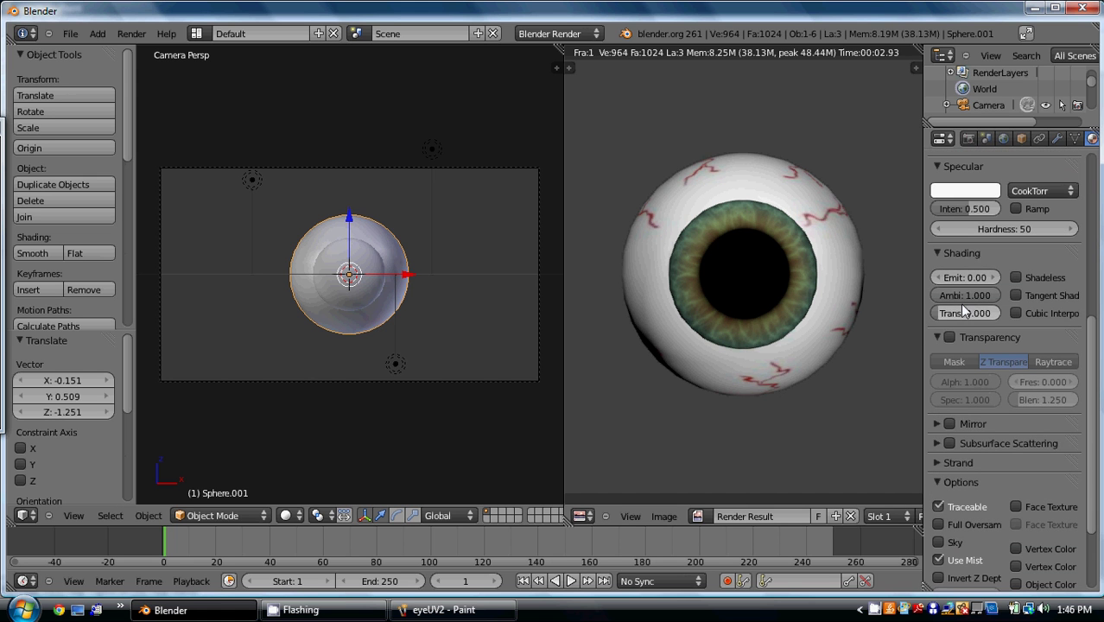
{"action": "scroll", "coordinate": [1003, 335], "scroll_direction": "down", "scroll_amount": 3}
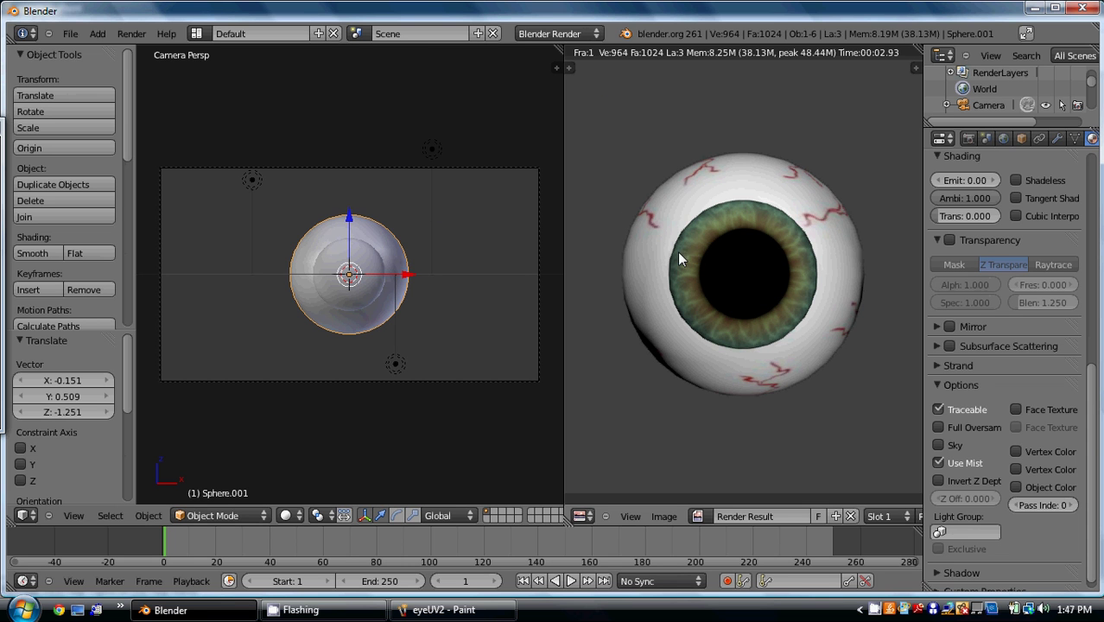
{"action": "left_click", "coordinate": [930, 345]}
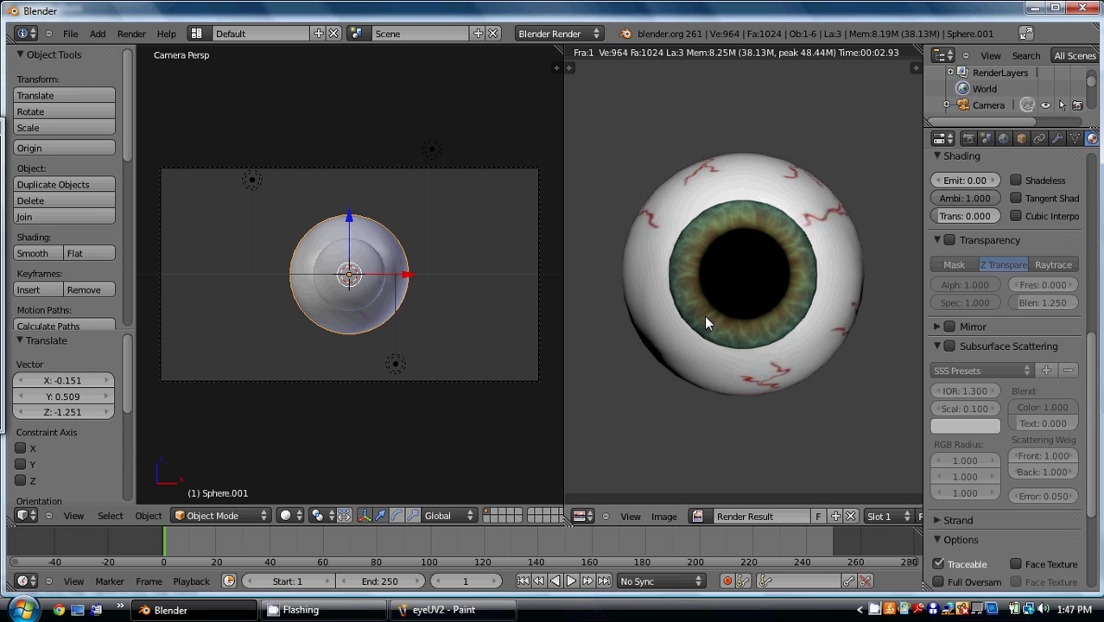
{"action": "left_click", "coordinate": [949, 345]}
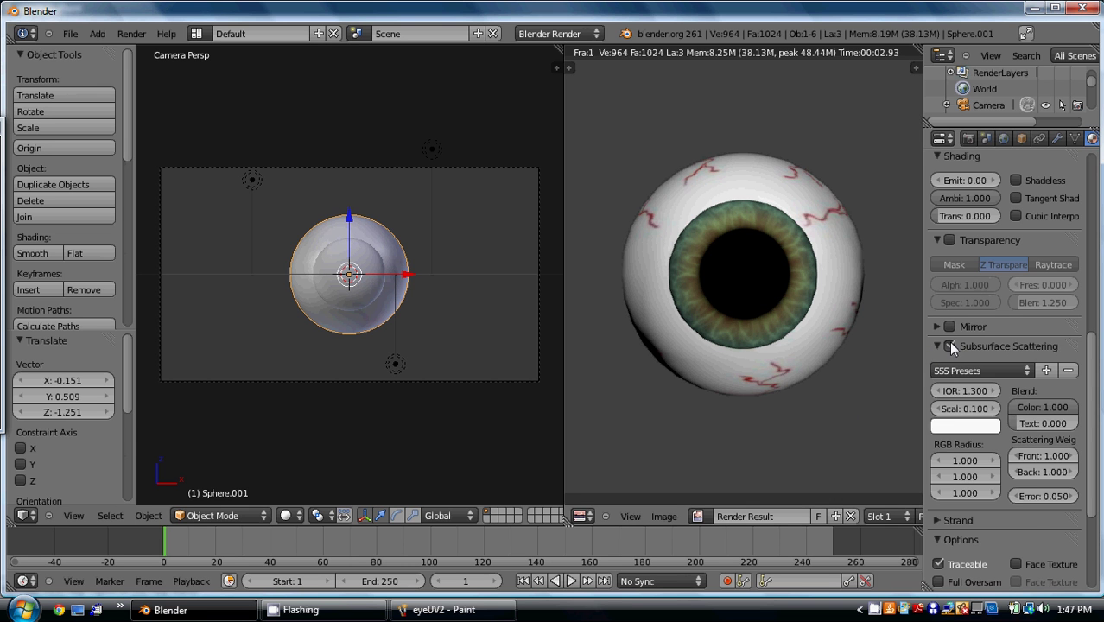
{"action": "left_click", "coordinate": [965, 370]}
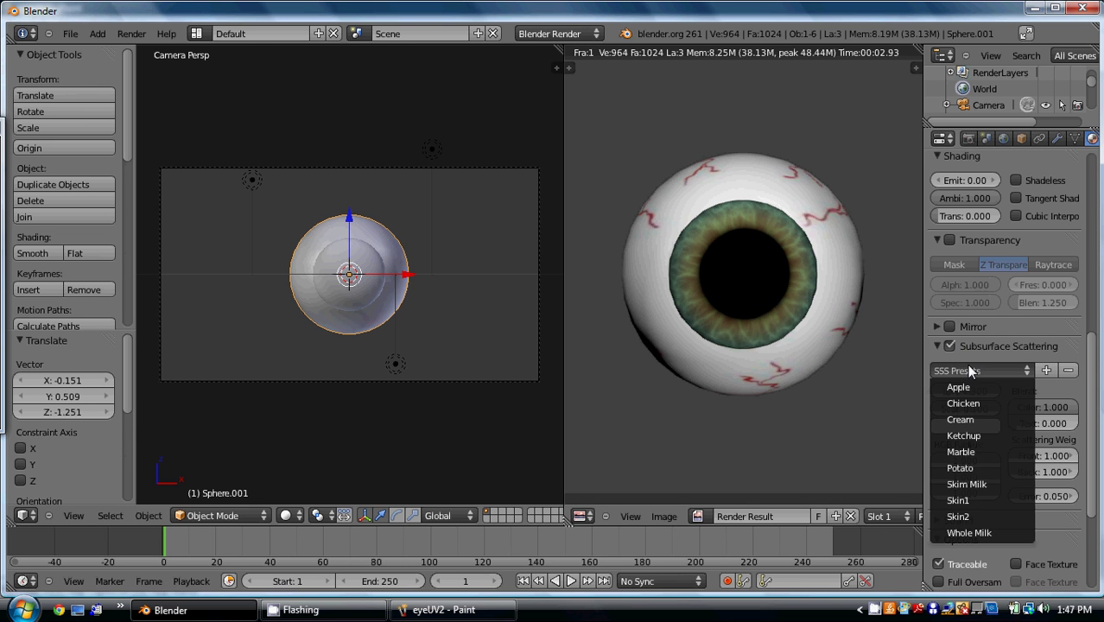
{"action": "left_click", "coordinate": [991, 485]}
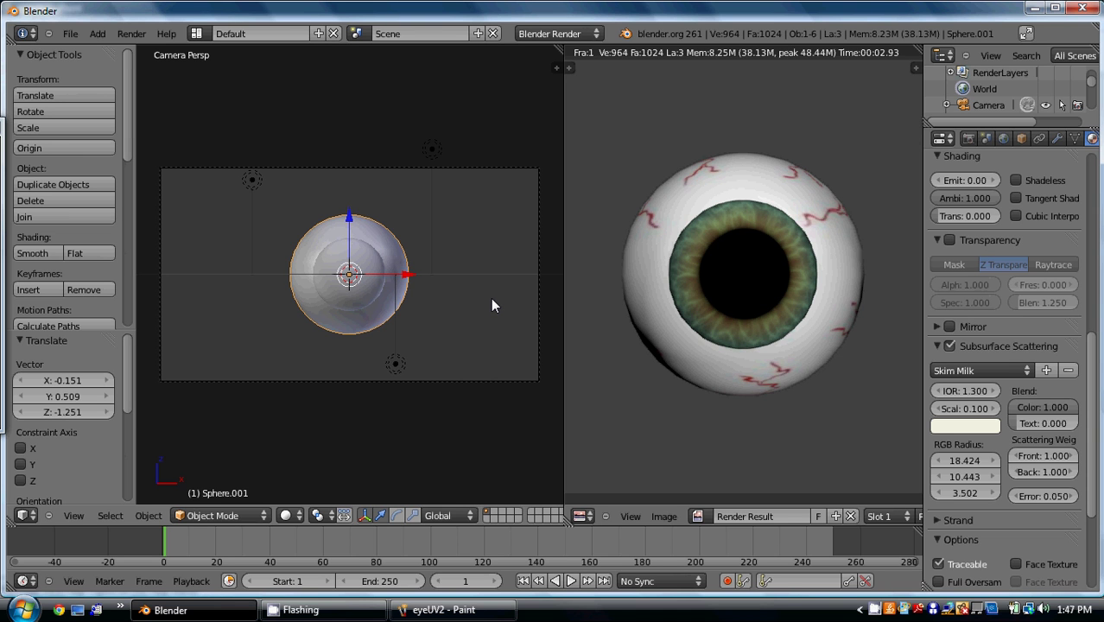
{"action": "key", "text": "F12"}
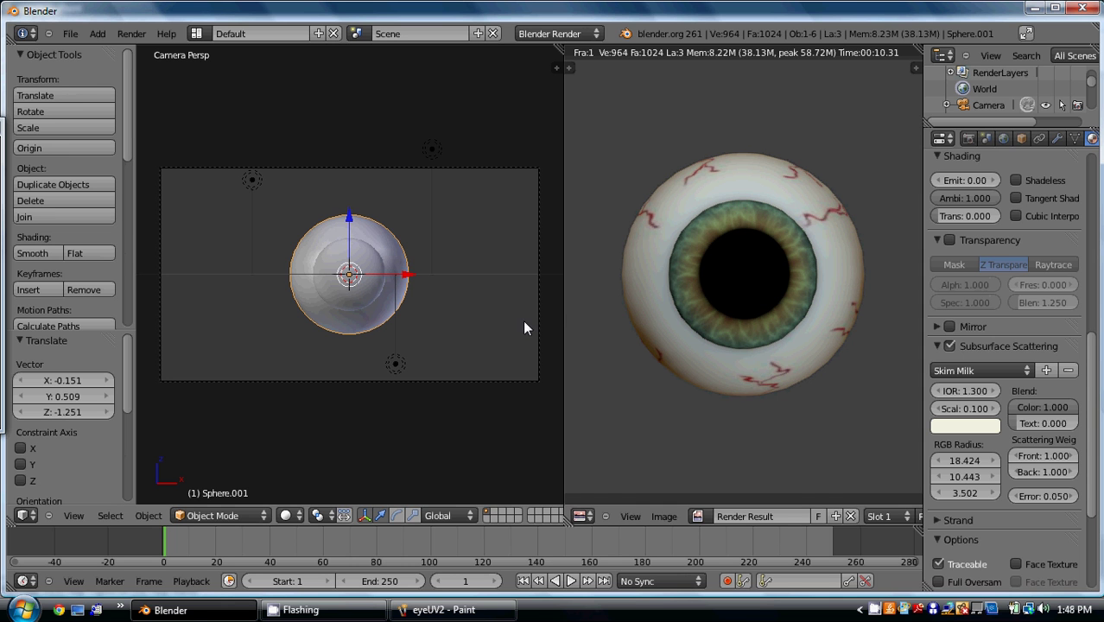
- Parent the iris sphere to the outer eyeball Sphere.001
{"action": "right_click", "coordinate": [337, 284]}
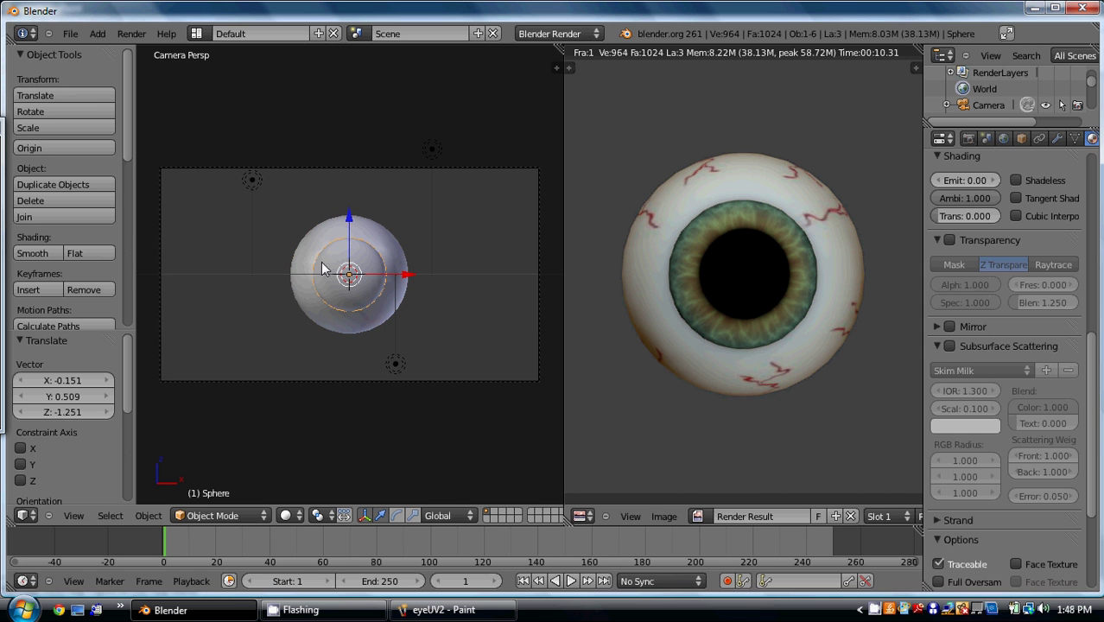
{"action": "right_click", "coordinate": [313, 248]}
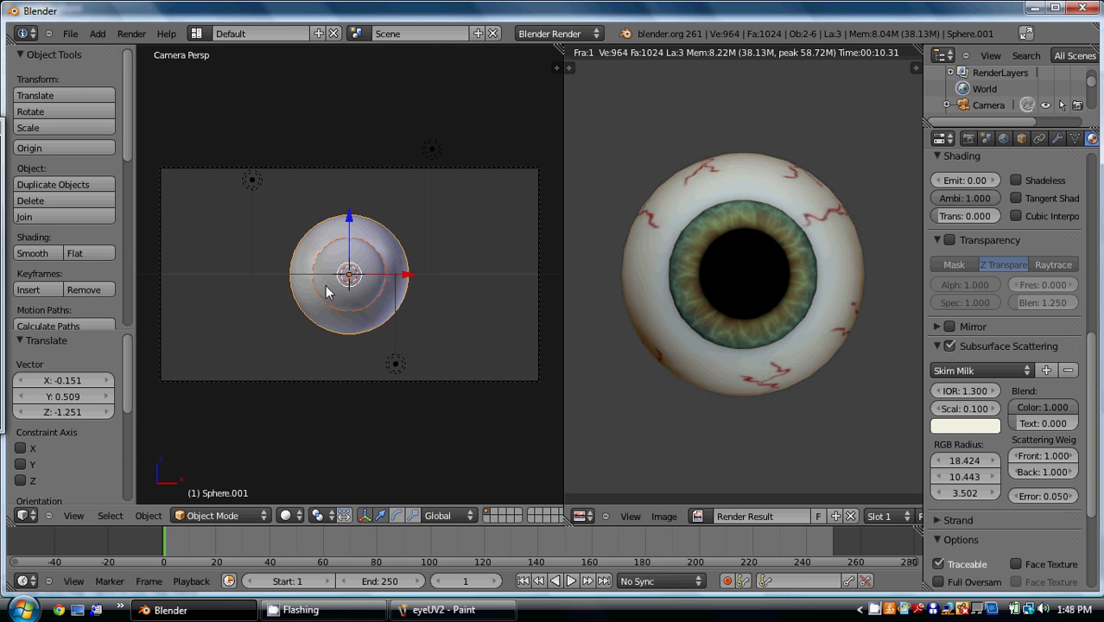
{"action": "key", "text": "ctrl+p"}
{"action": "left_click", "coordinate": [325, 288]}
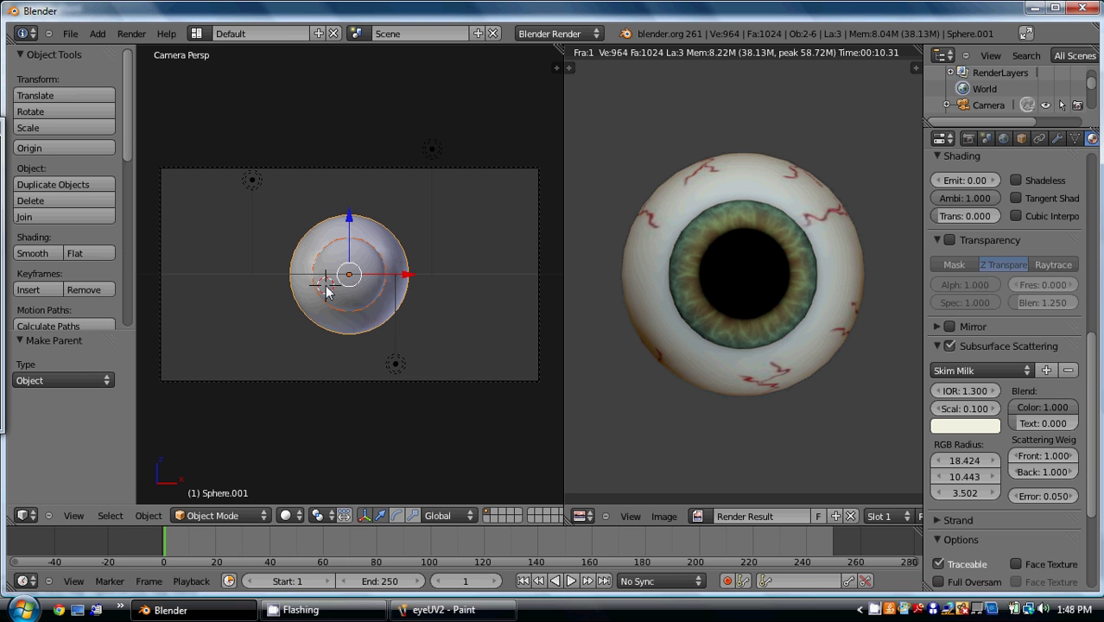
- Move the eyeball slightly up and left, then render it with the attached iris
{"action": "right_click", "coordinate": [402, 265]}
{"action": "key", "text": "g"}
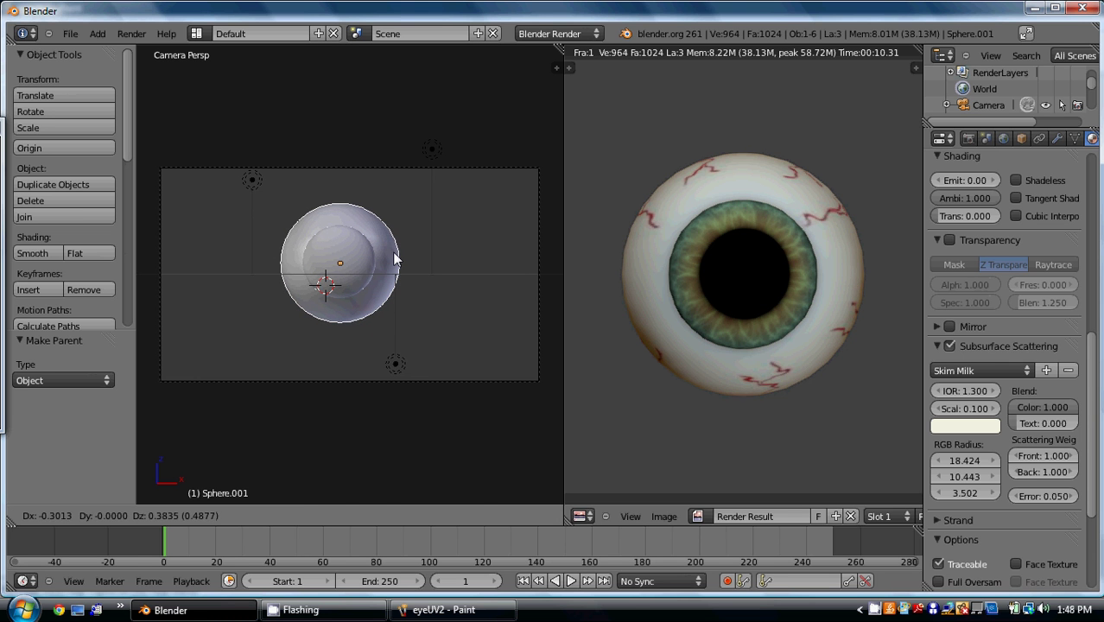
{"action": "left_click", "coordinate": [397, 256]}
{"action": "key", "text": "F12"}
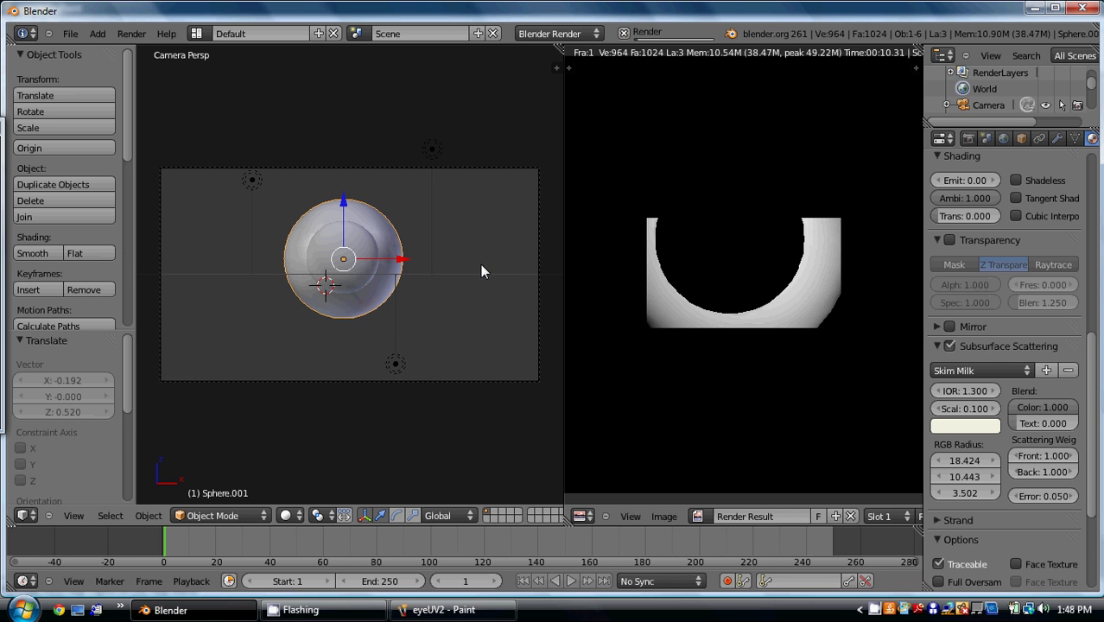